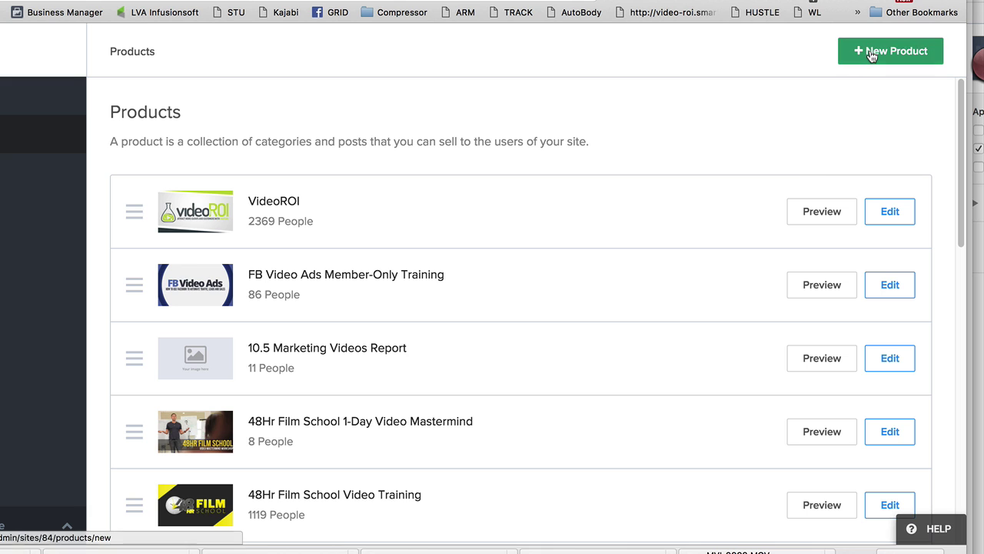
Step: Find the Launch Lab product in the product list and open its product details for editing
scroll(803, 212, down, 5)
scroll(800, 213, down, 5)
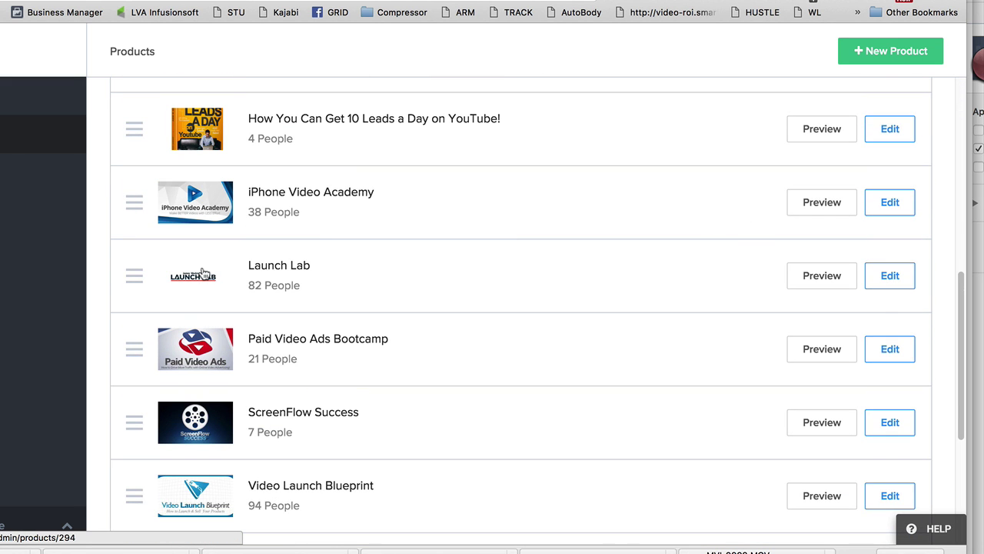
click(884, 279)
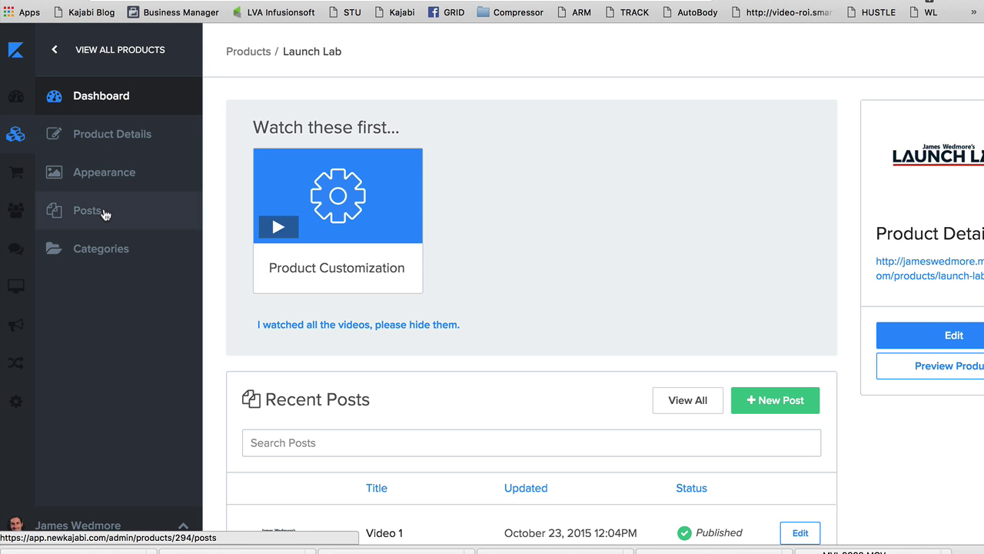
click(127, 134)
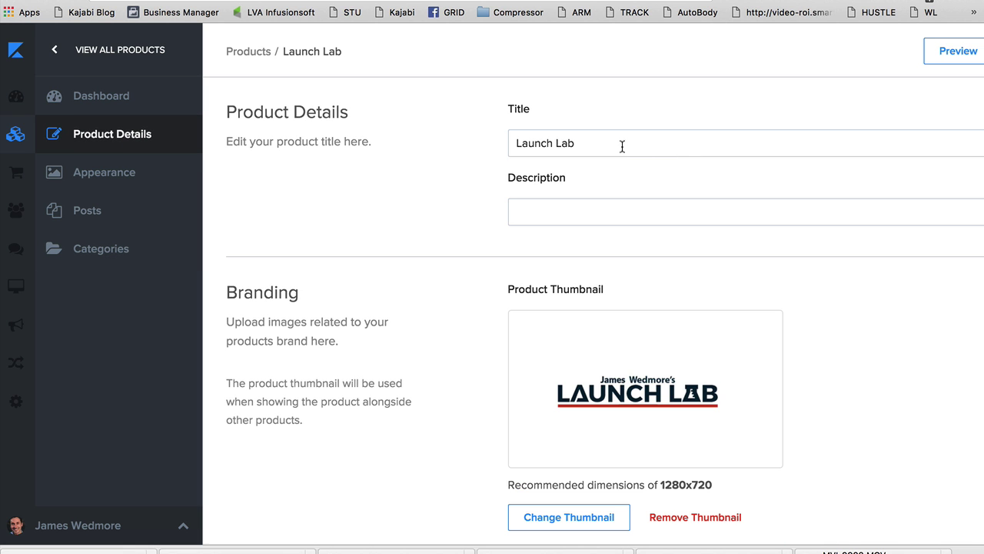
Step: Change the product title to "The Launch Lab" and enter the description "How to Create and Launch YOUR Online Course!"
click(514, 146)
text(The)
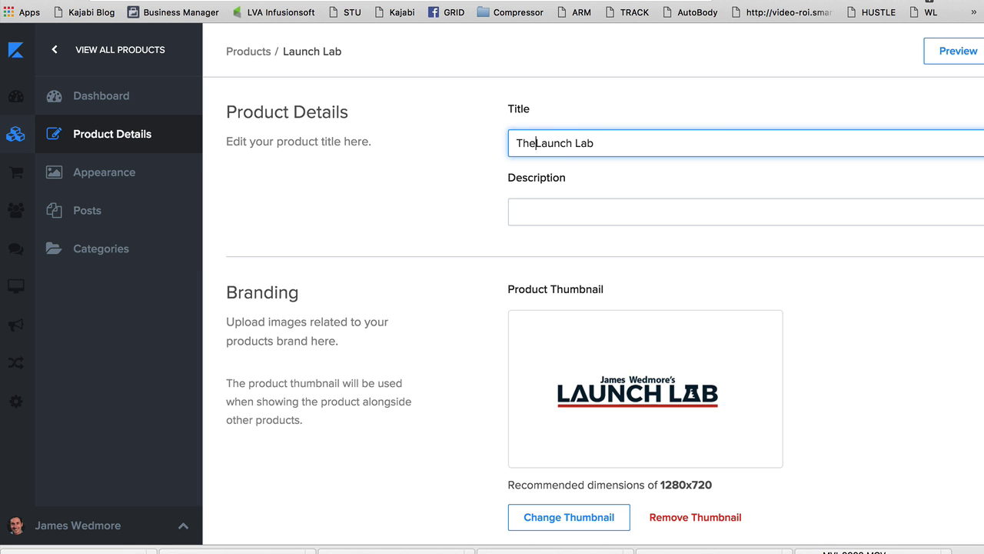
click(682, 144)
click(604, 211)
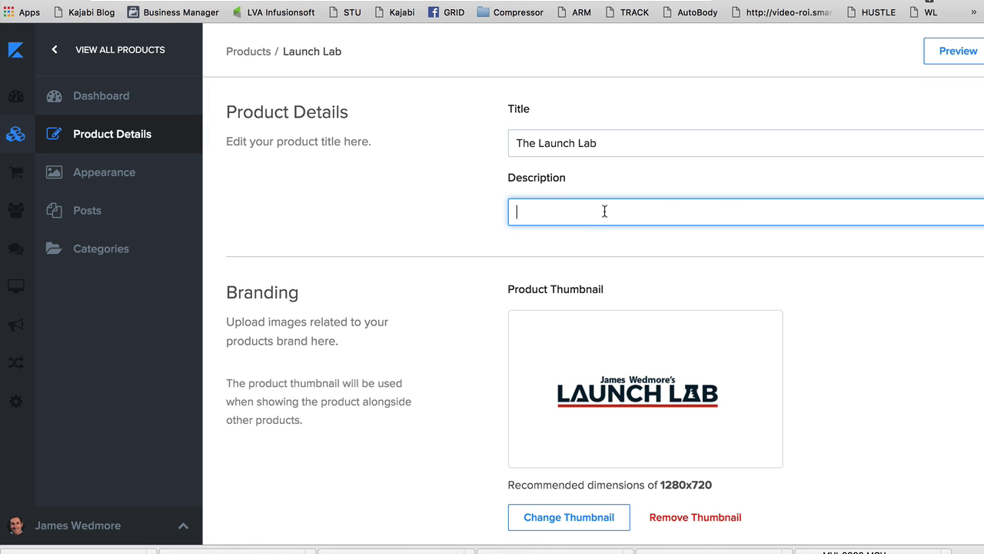
text(How to Create and Launch YOUR Online Course!)
Step: Check the recommended dimensions of the product thumbnail and save the product details
scroll(861, 242, down, 2)
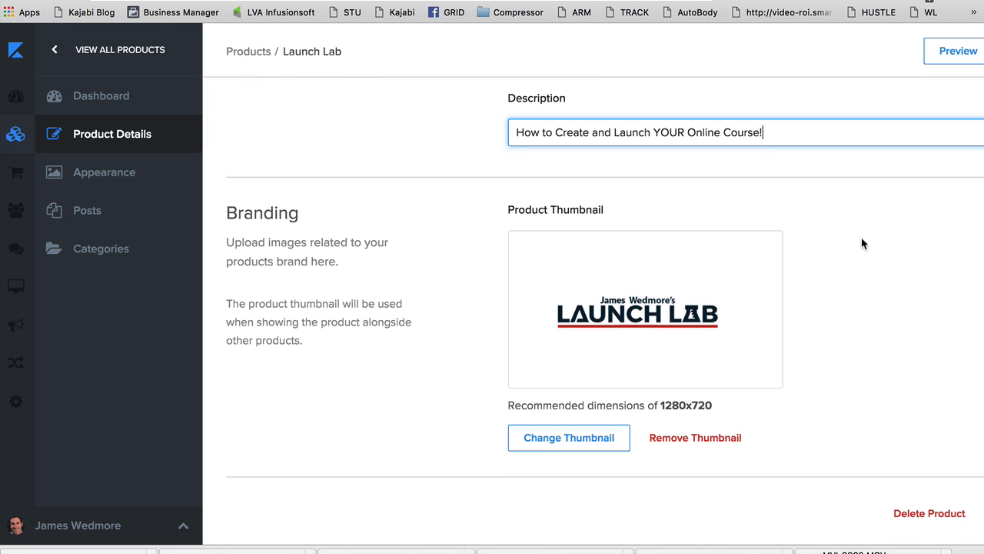
scroll(838, 433, down, 1)
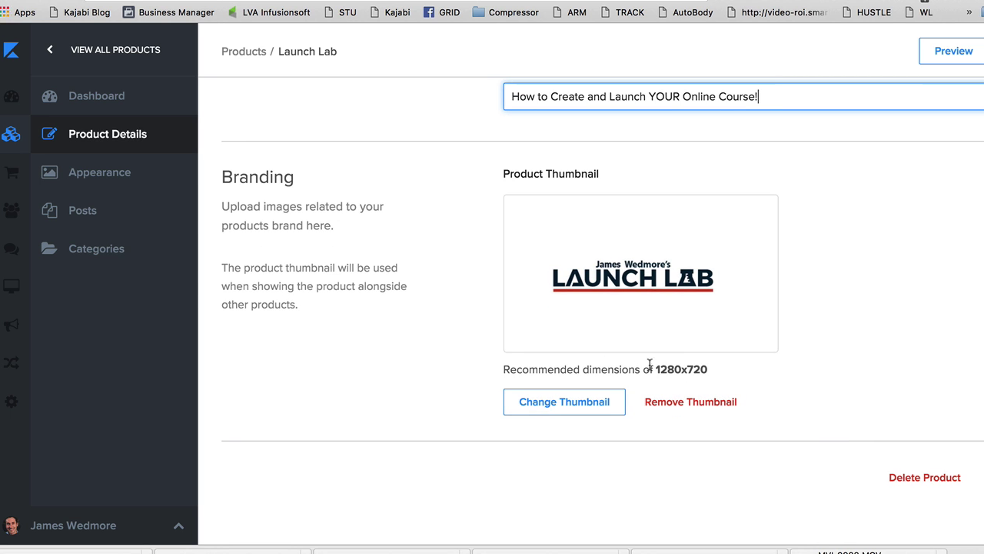
drag(650, 369, 773, 369)
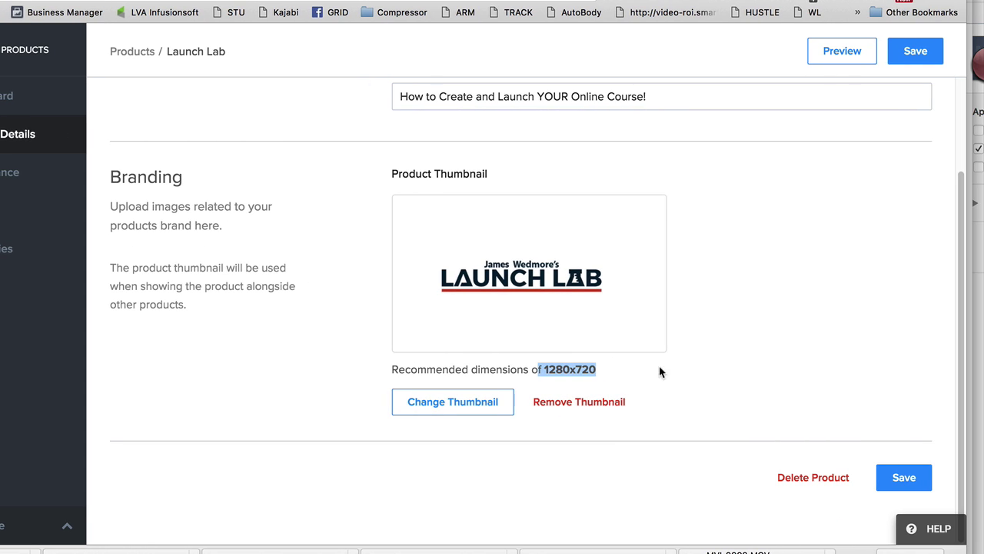
click(900, 477)
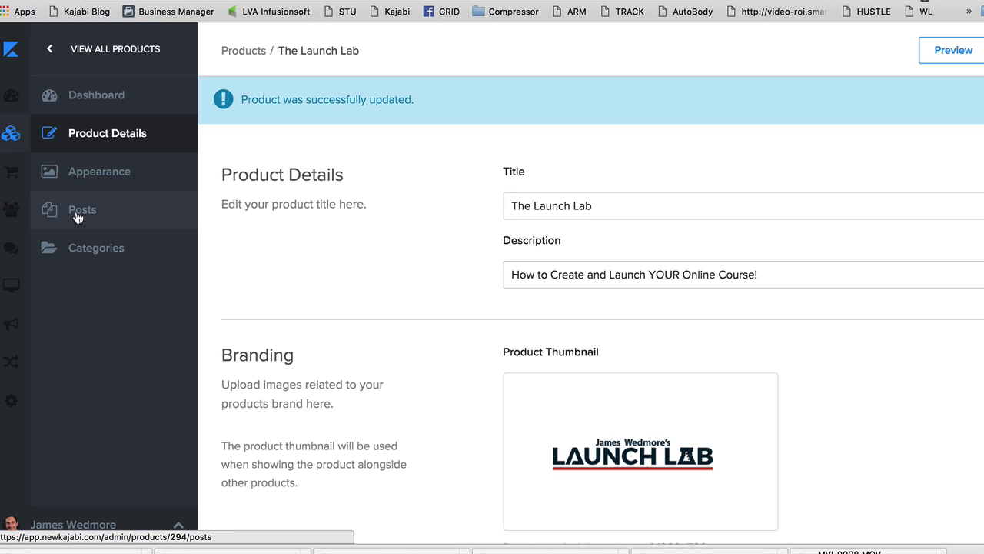
Step: Open the product's categories and try reordering the Day 1 category within the list
click(77, 255)
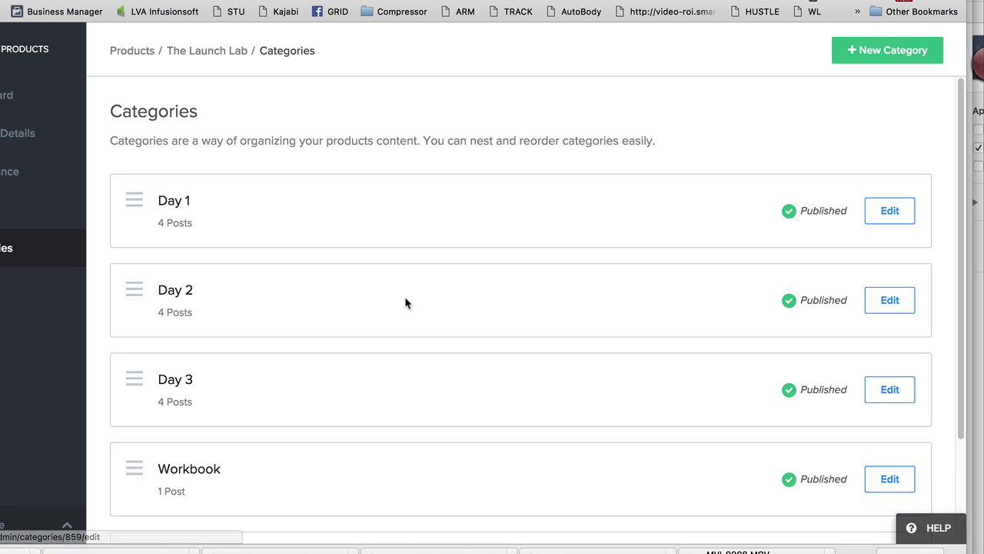
scroll(406, 301, down, 3)
scroll(406, 301, up, 3)
click(892, 211)
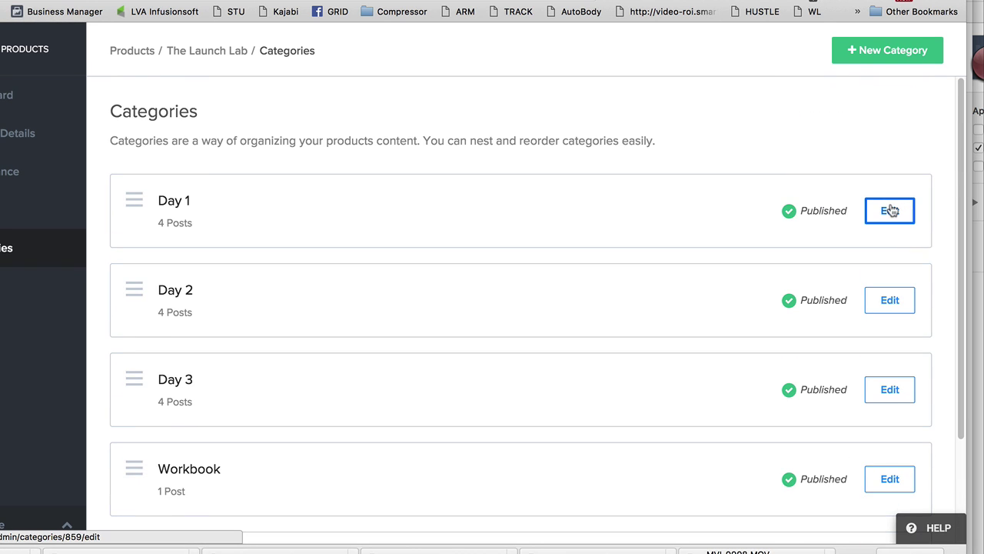
click(132, 199)
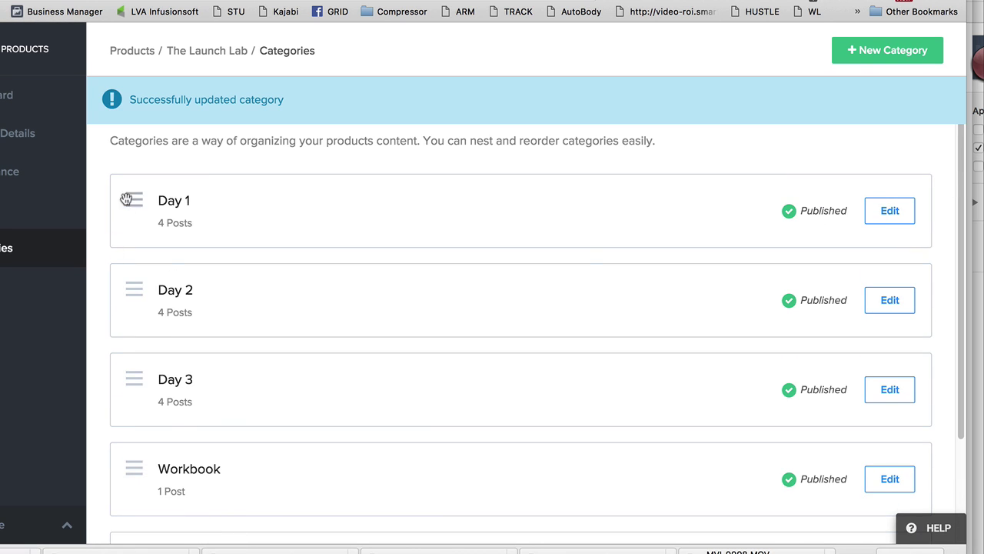
mouse_move(134, 198)
mouse_down()
mouse_move(153, 290)
mouse_move(140, 183)
mouse_up()
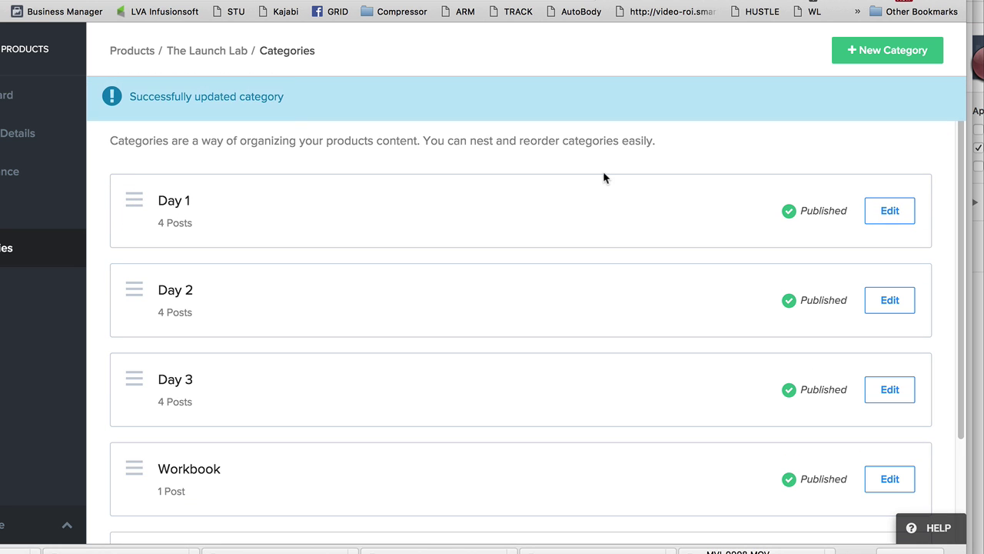
Step: Open the Day 1 category for editing and retitle it "Day One Training: Laying out the Launch Strategy"
click(876, 211)
triple_click(455, 143)
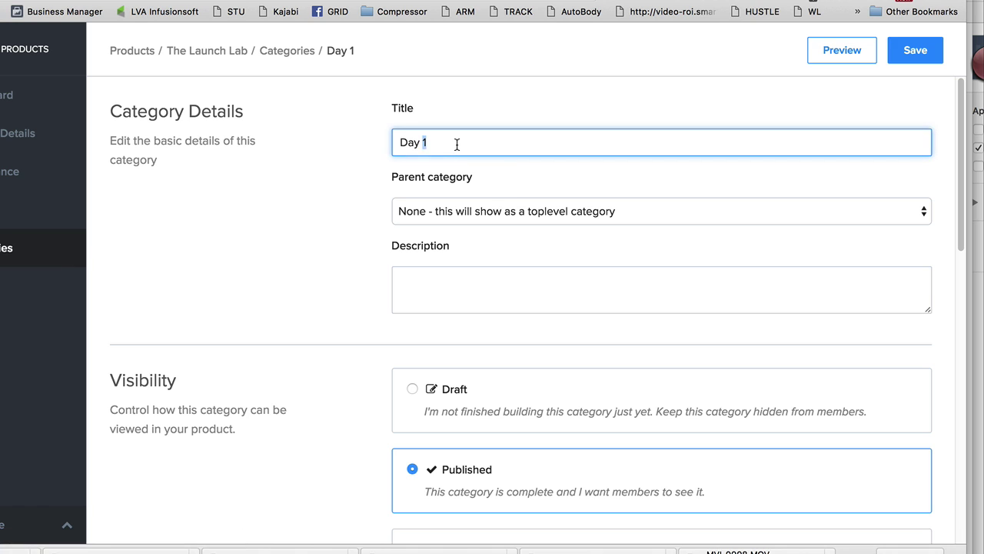
text(Day One Training:)
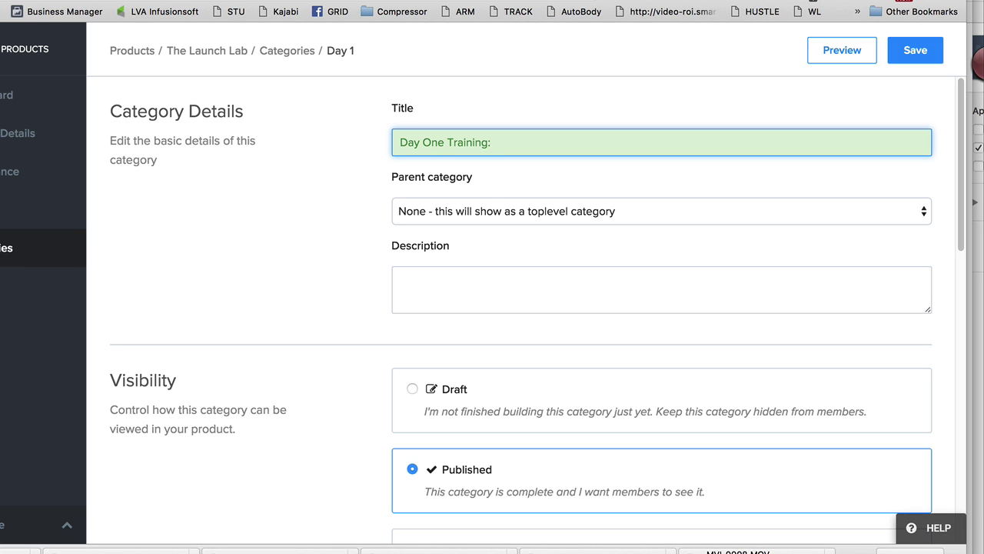
text( Gettin)
key(BackSpace)
key(BackSpace)
key(BackSpace)
text(Laying out the Launch Strat)
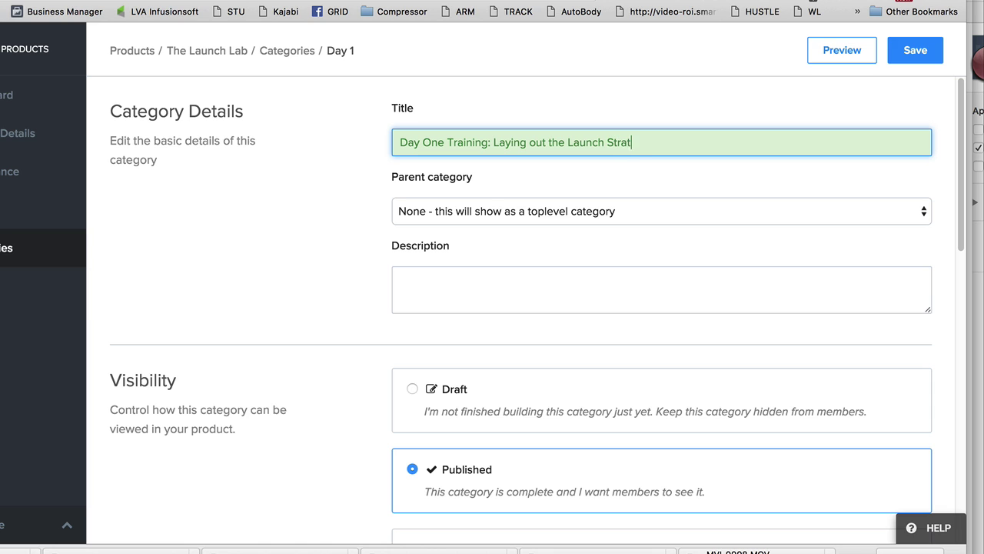
text(egy)
Step: Try the Drip visibility option for the category and switch it back to Published
click(420, 305)
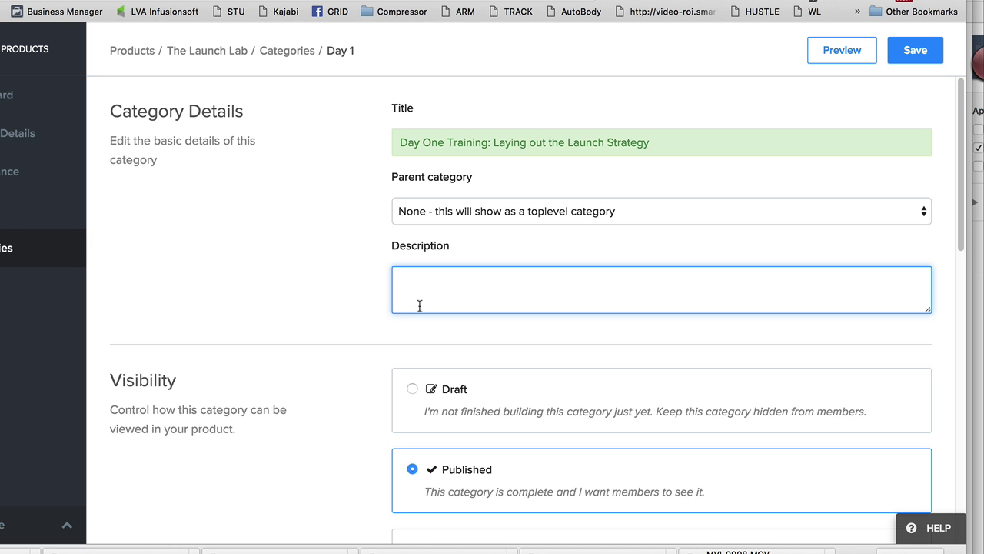
scroll(270, 283, down, 5)
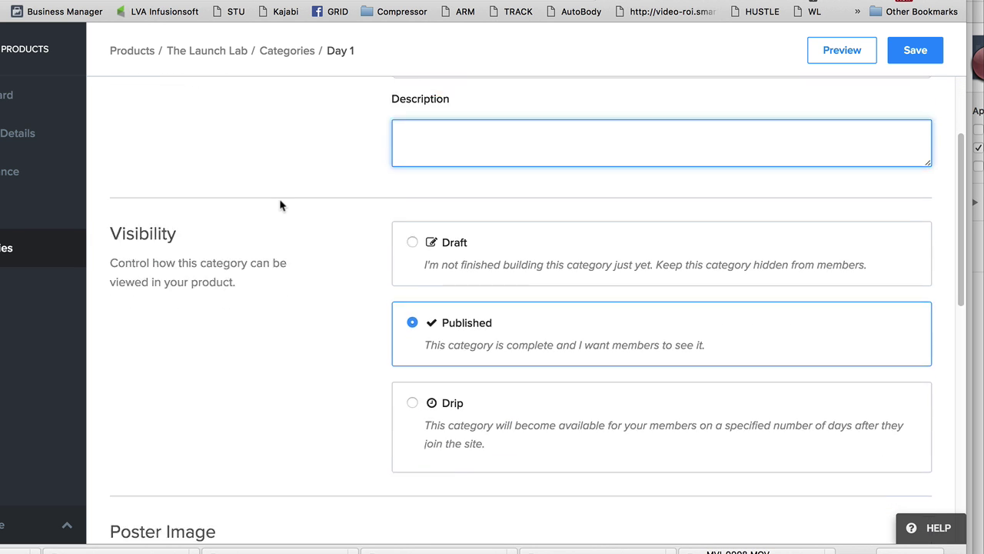
drag(110, 204, 197, 210)
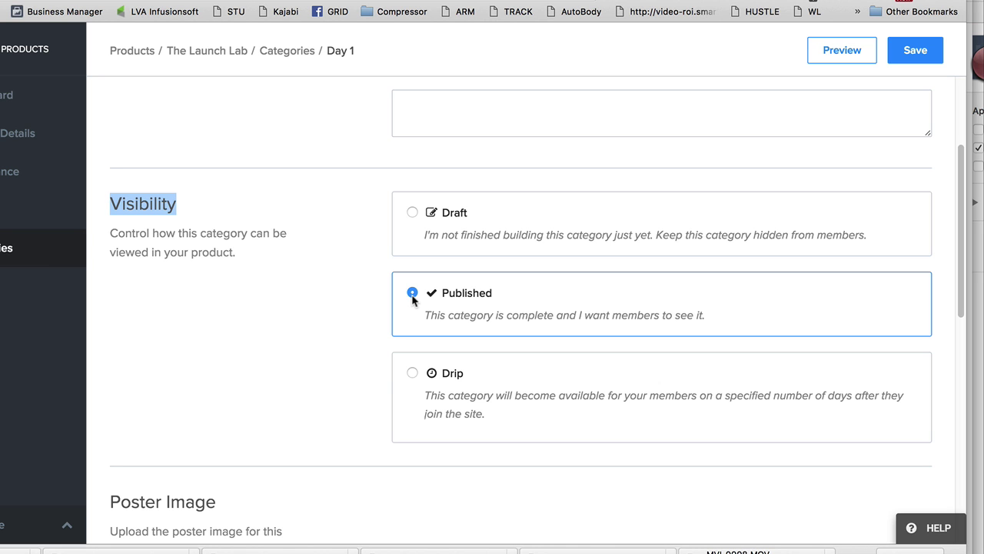
scroll(512, 307, down, 2)
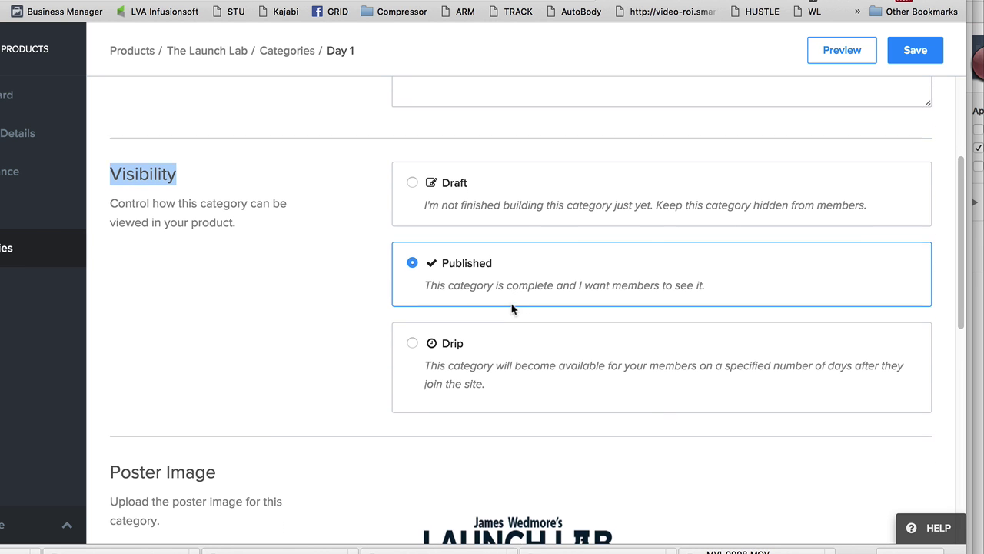
click(409, 333)
scroll(407, 339, down, 3)
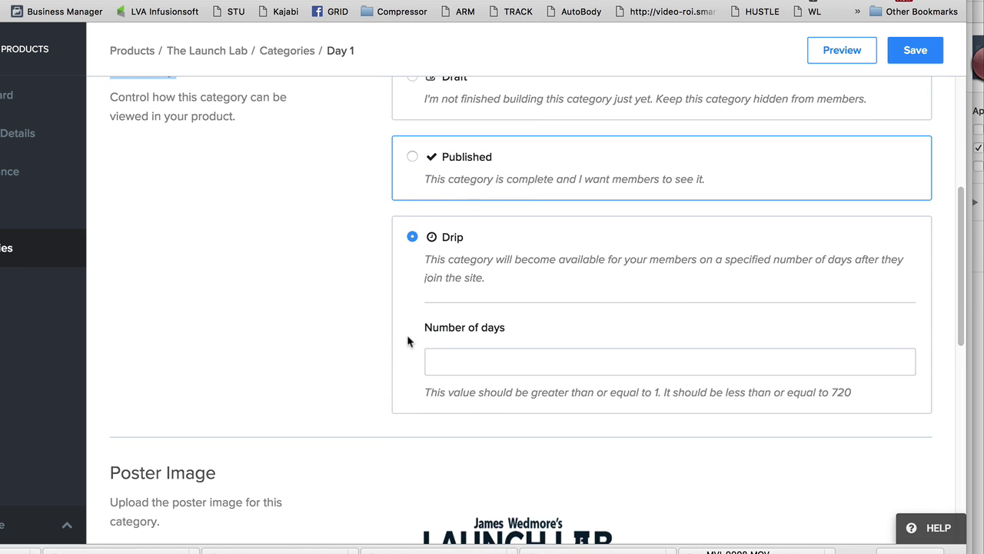
click(469, 352)
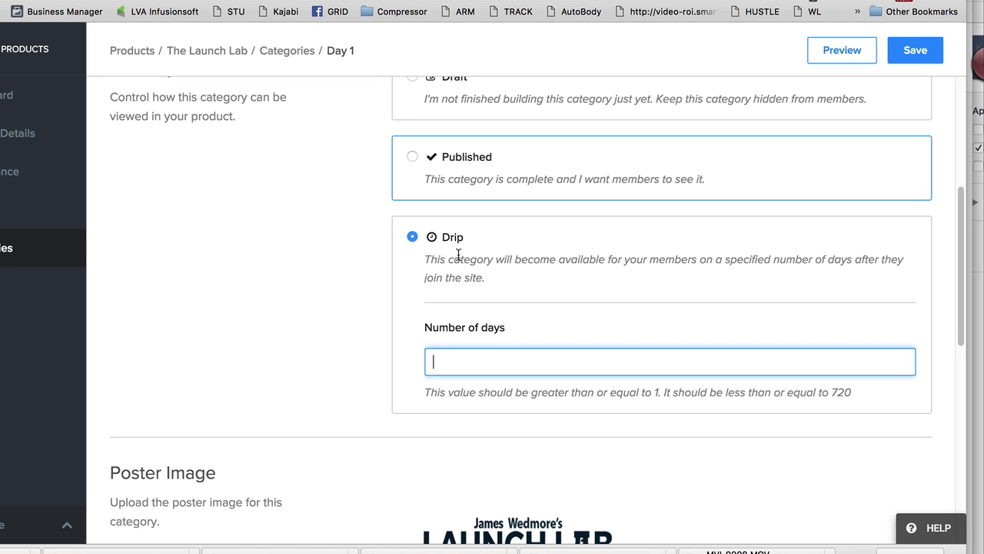
click(413, 156)
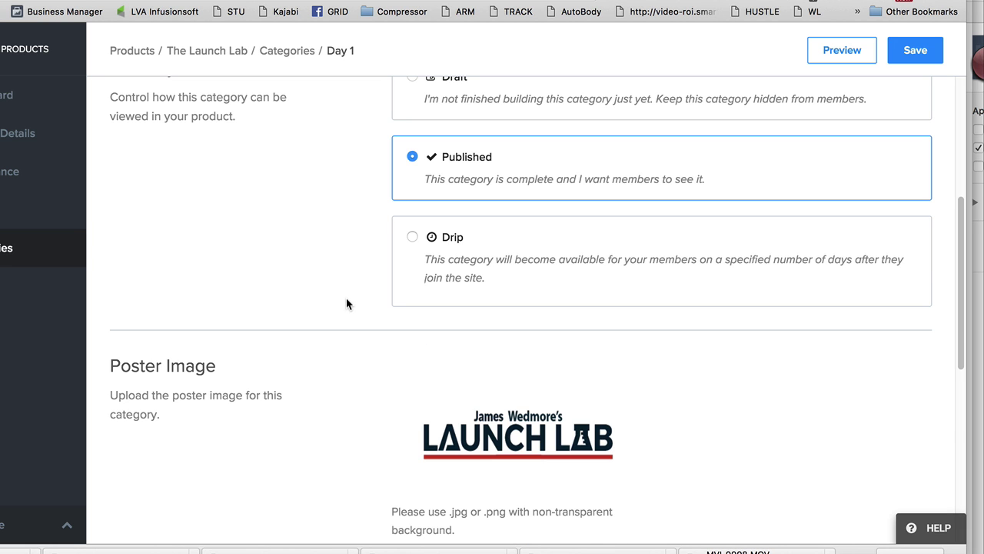
Step: Look over the category's poster image and posts, and save the category
scroll(346, 303, down, 3)
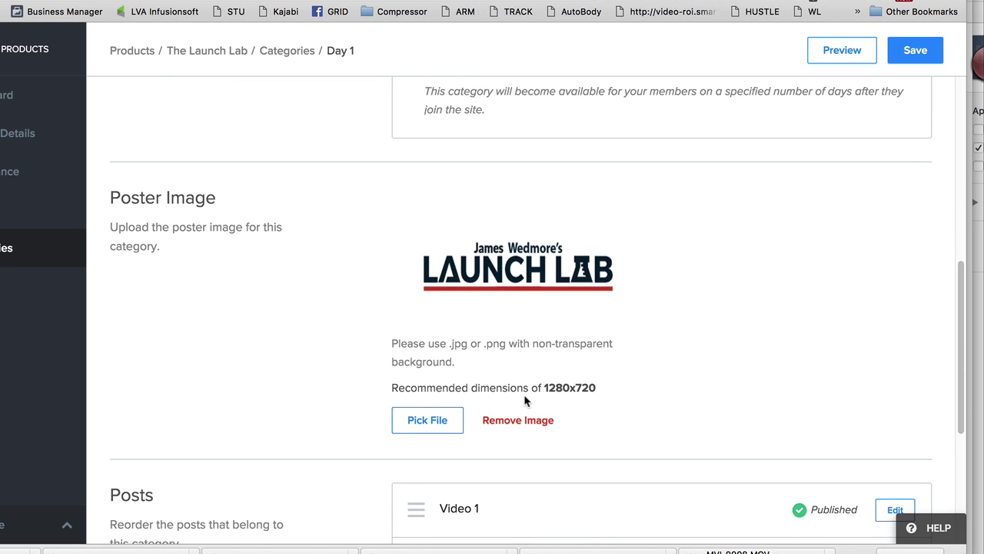
scroll(526, 400, down, 4)
scroll(243, 355, down, 3)
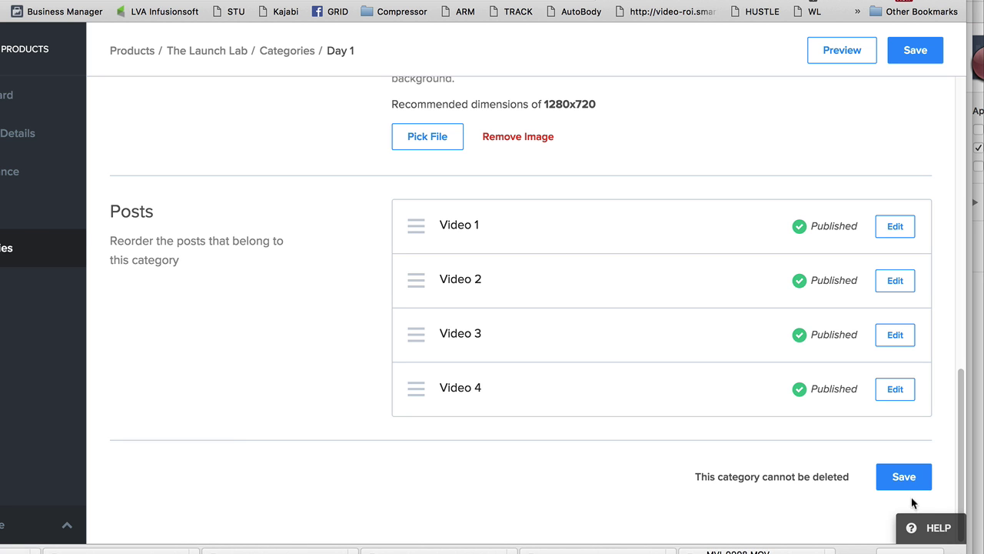
click(899, 479)
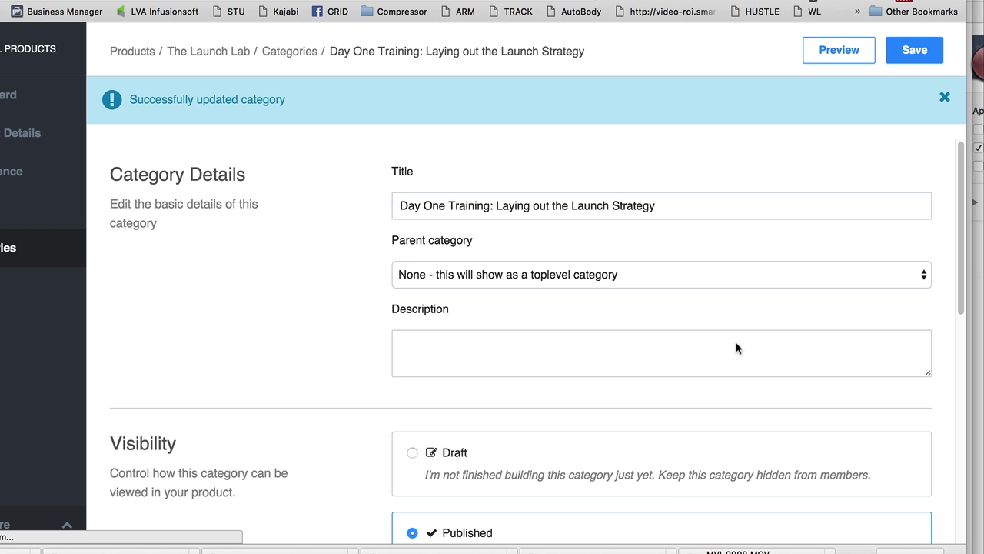
Step: Open the product's post list and look through the posts and their assigned categories
scroll(346, 183, down, 10)
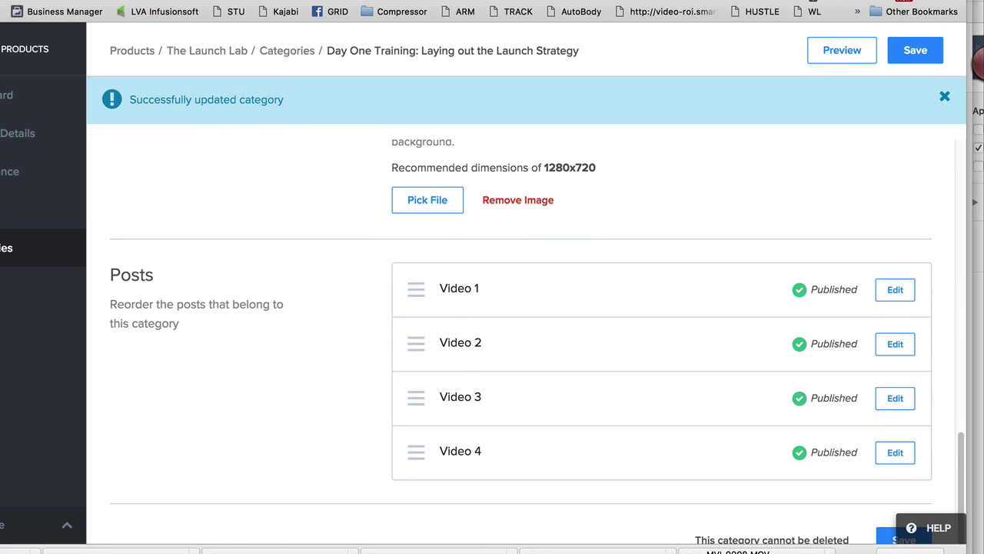
click(83, 221)
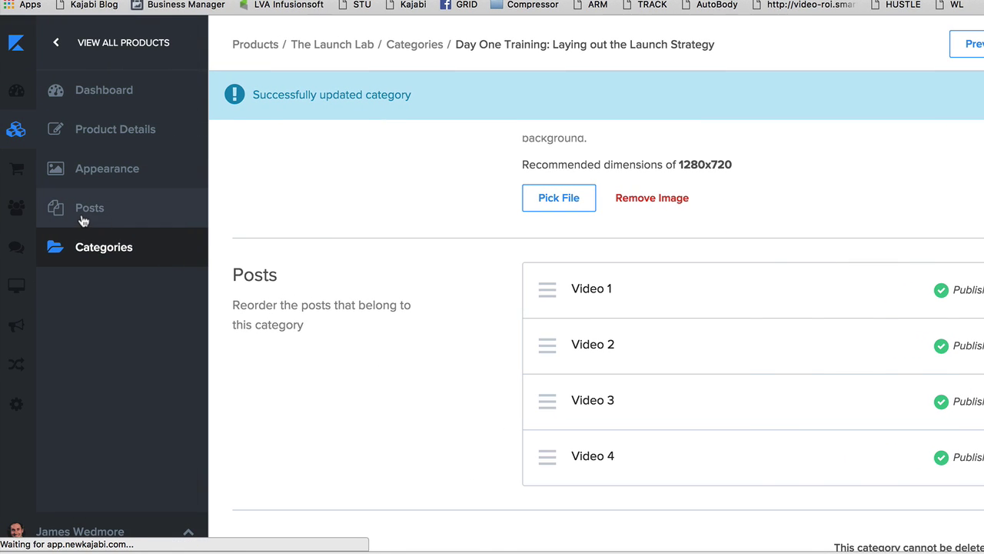
scroll(551, 339, down, 10)
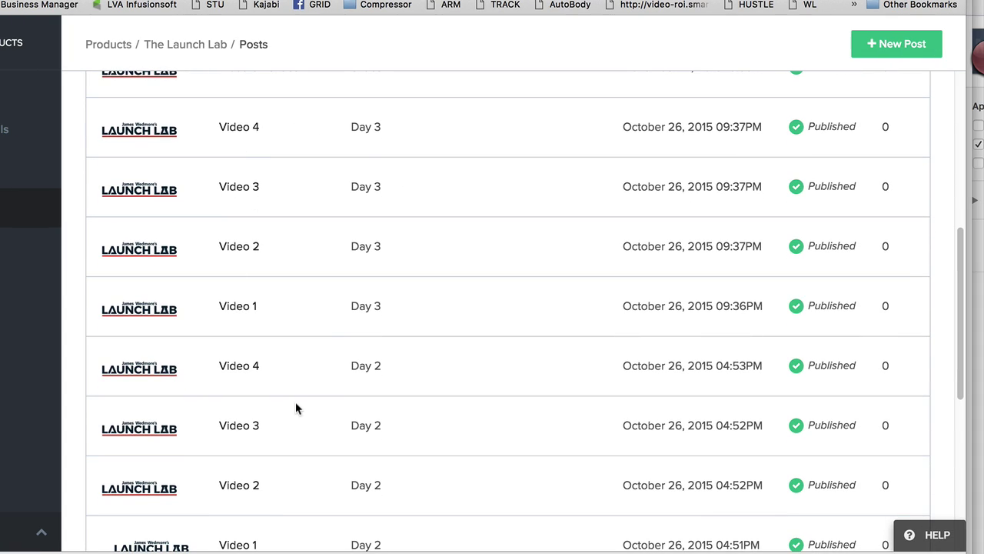
scroll(295, 408, down, 5)
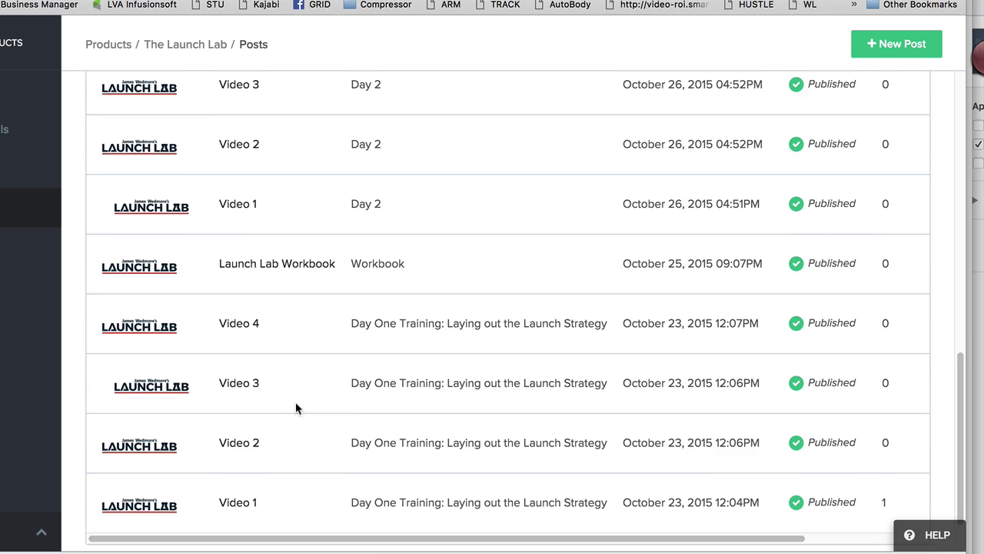
scroll(296, 408, up, 10)
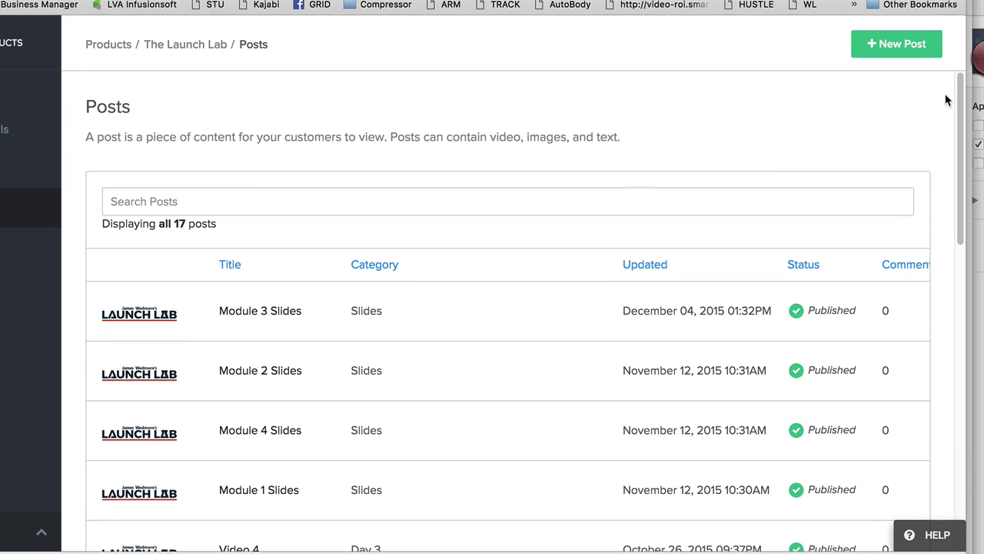
Step: Start a new post and look at its title field, category choices and body editor
click(909, 51)
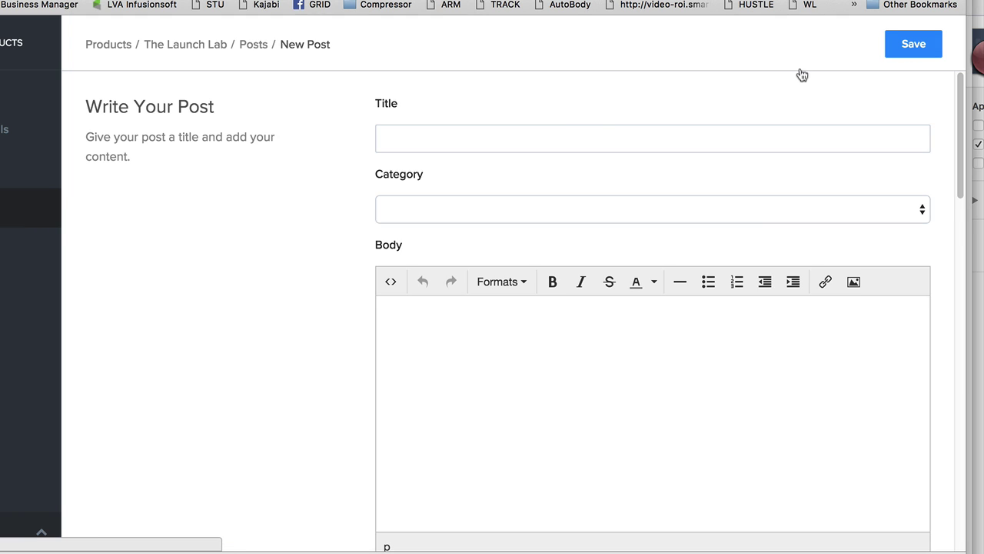
click(578, 137)
click(451, 213)
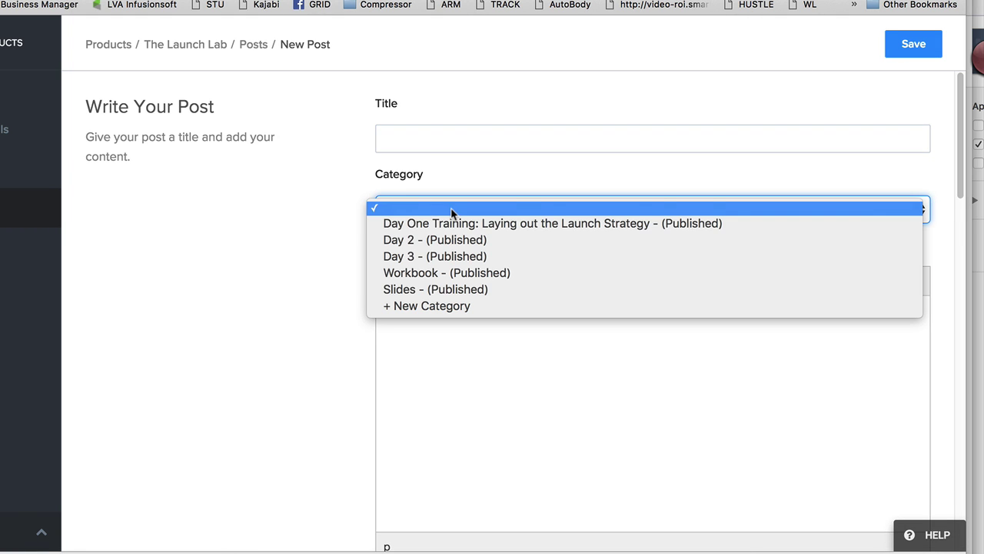
scroll(301, 254, down, 3)
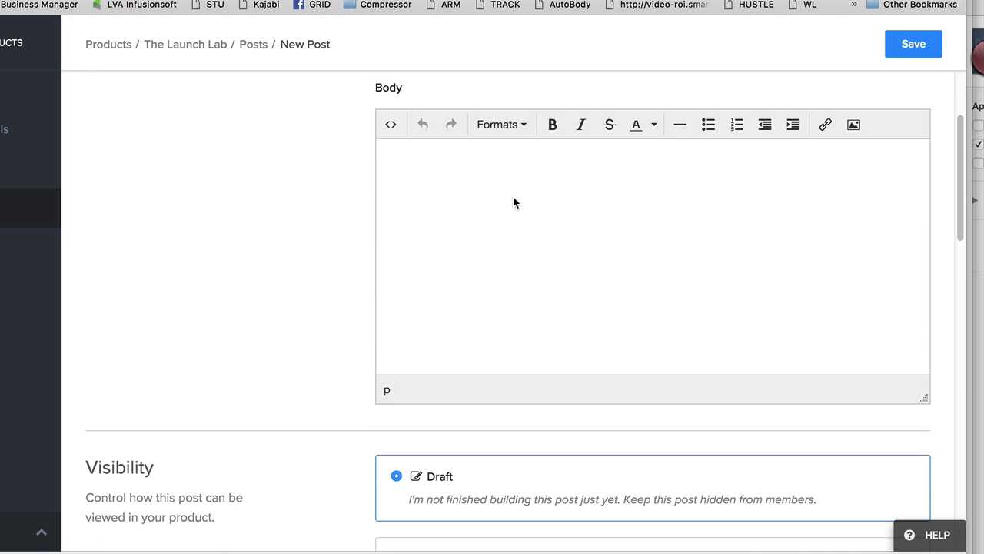
click(514, 202)
Step: Look through the new post's visibility, video upload, poster image, downloads and comment settings
scroll(513, 202, down, 5)
scroll(514, 202, down, 3)
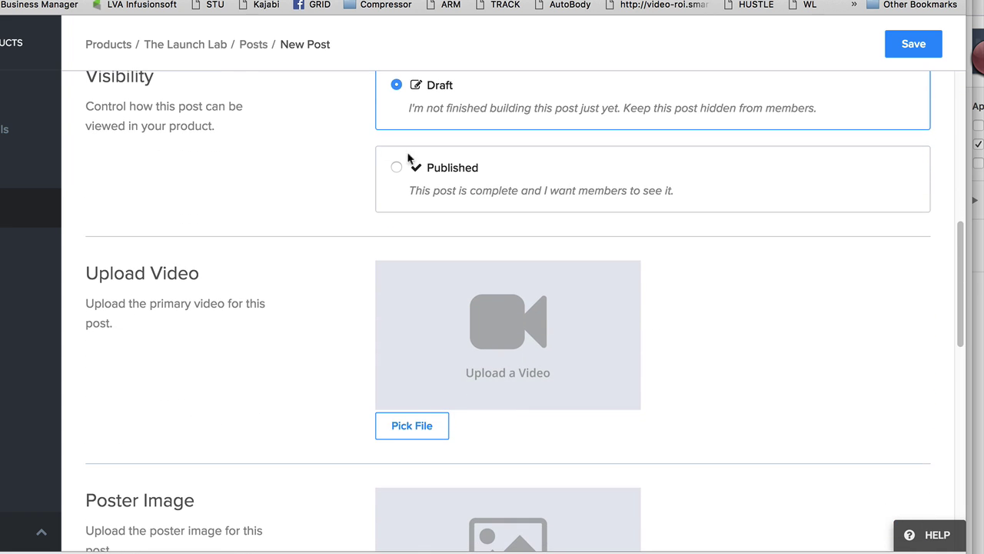
scroll(406, 266, down, 2)
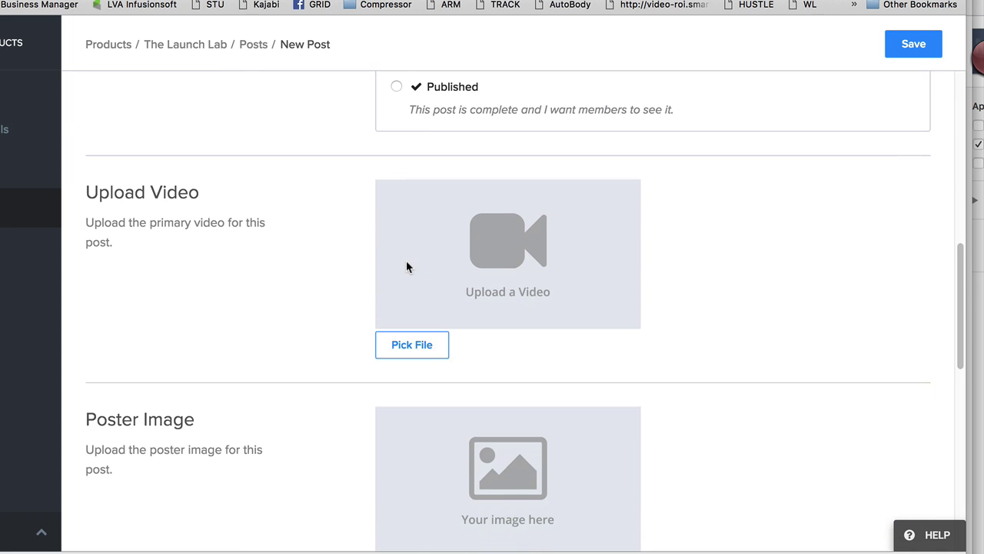
scroll(438, 340, down, 3)
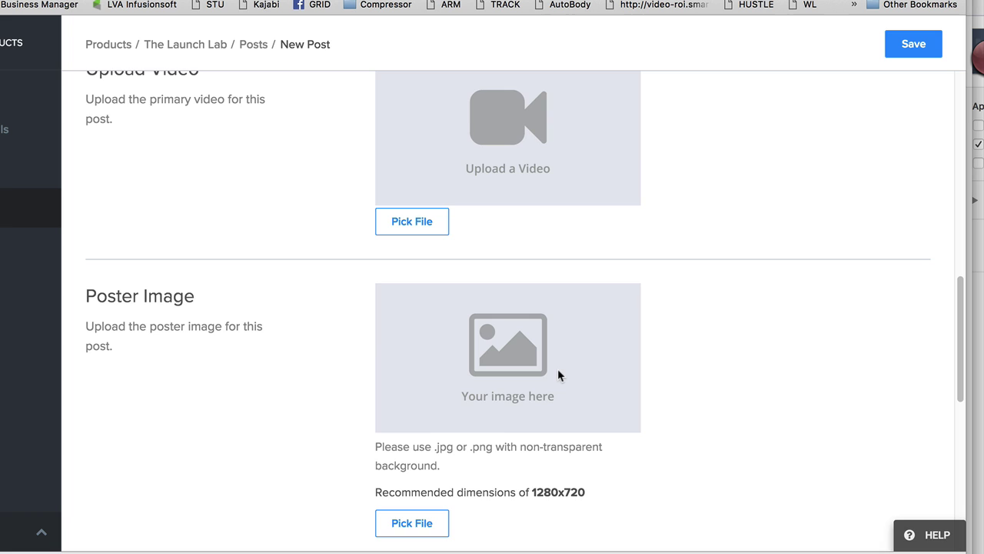
scroll(468, 424, down, 5)
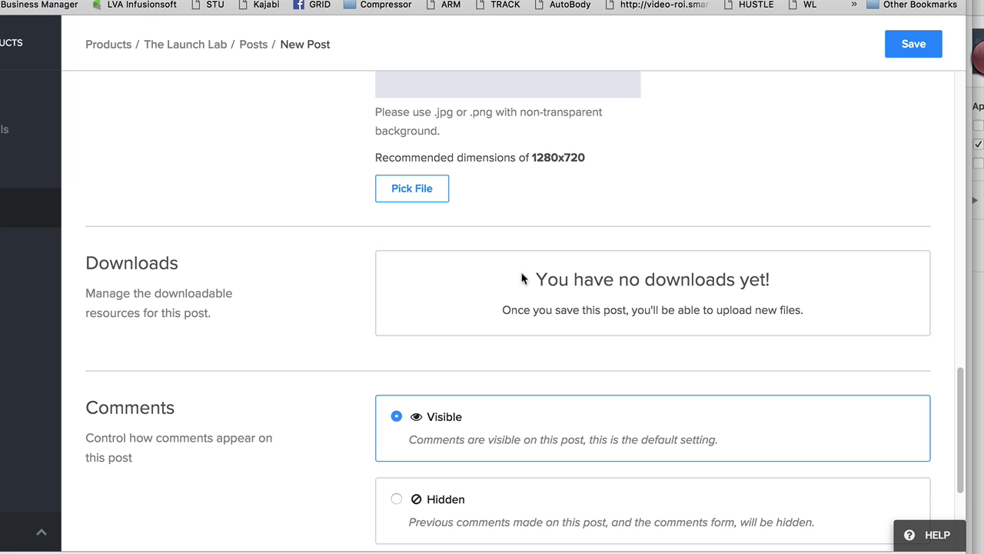
scroll(508, 275, down, 1)
scroll(509, 275, down, 5)
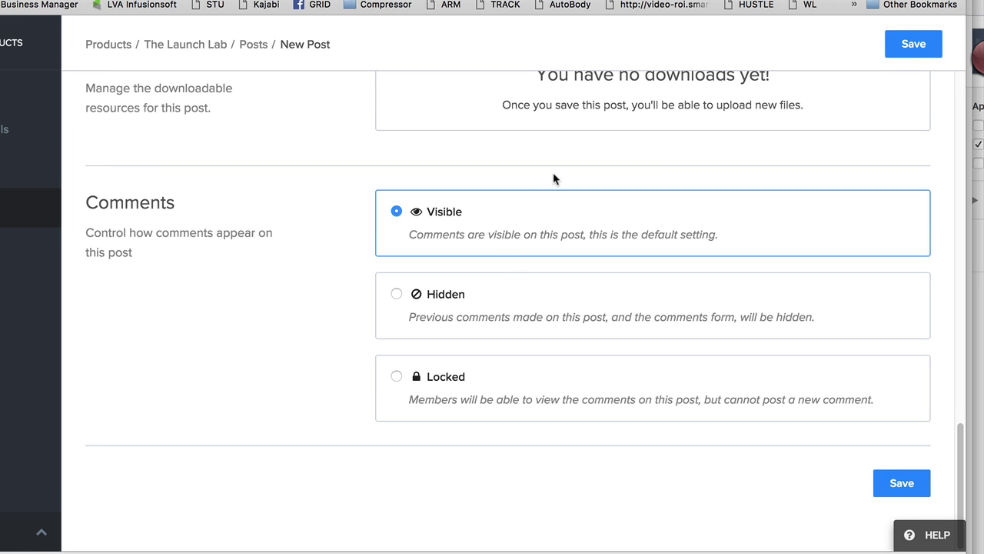
scroll(448, 359, up, 6)
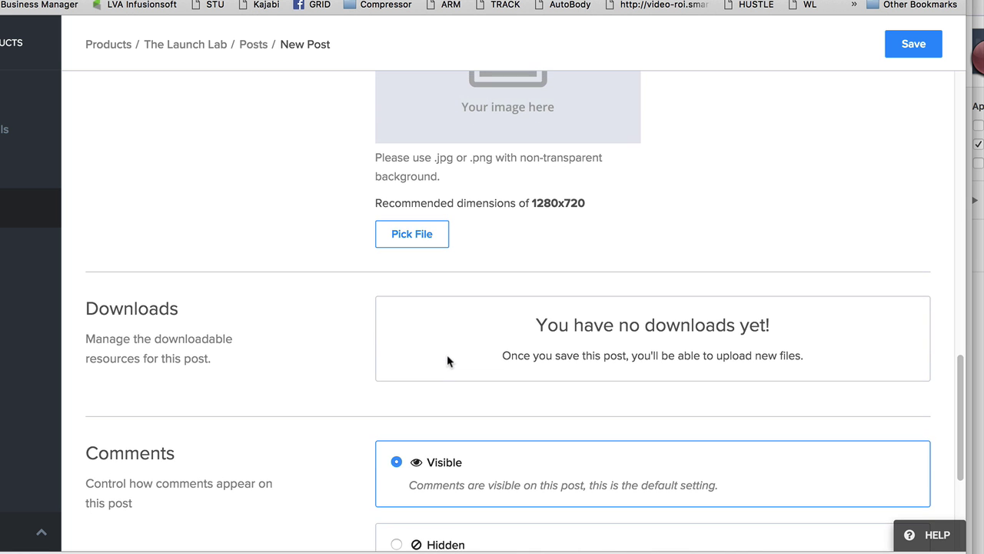
Step: Leave the new post and open the Video 1 post from the Day One Training category for editing
click(114, 259)
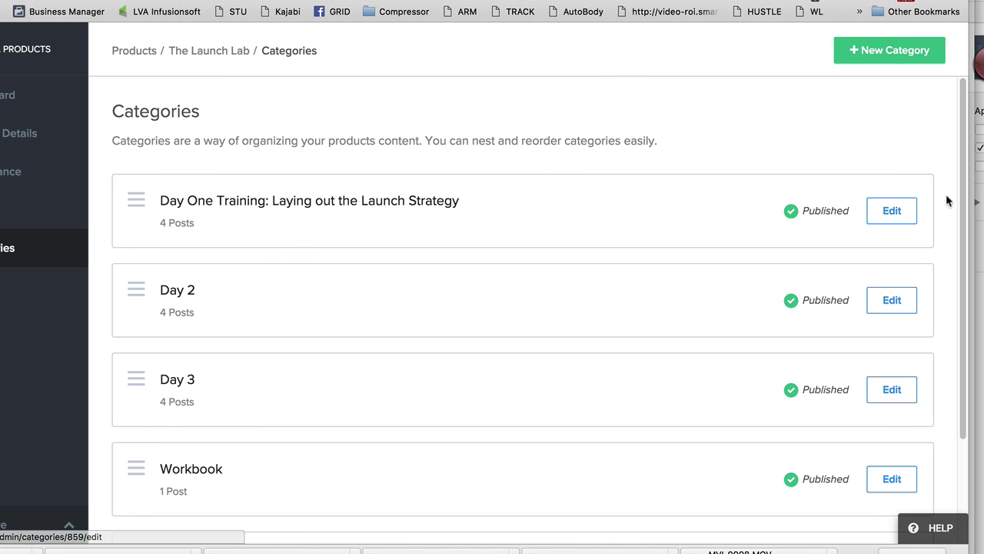
click(894, 221)
scroll(545, 288, down, 10)
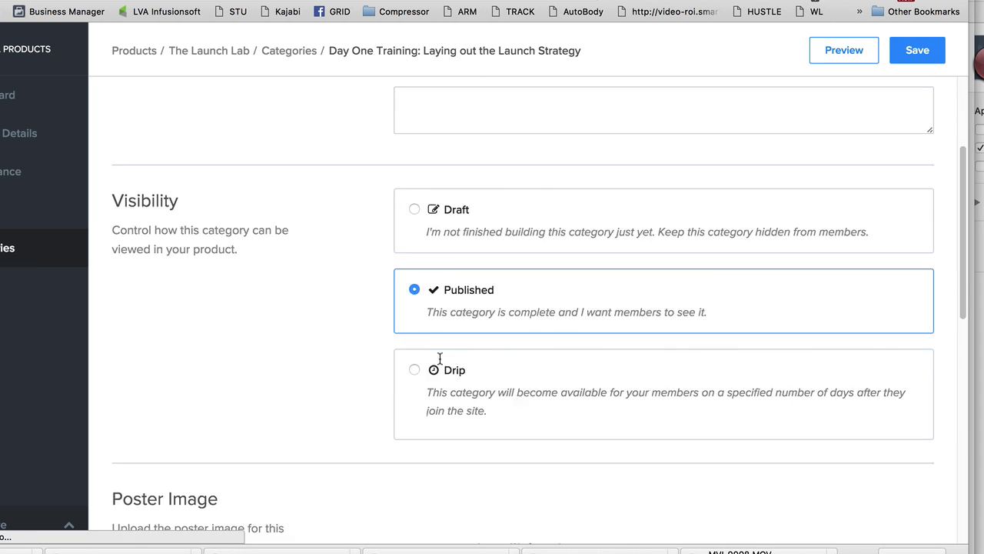
scroll(870, 266, up, 2)
click(895, 308)
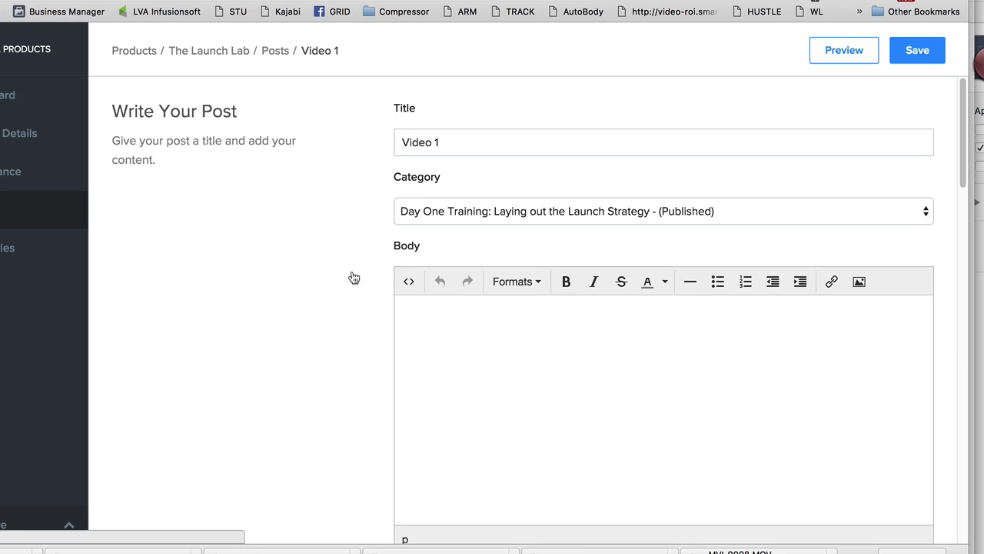
Step: Examine the Video 1 post's title, category, description, visibility, uploaded video and poster image
triple_click(448, 141)
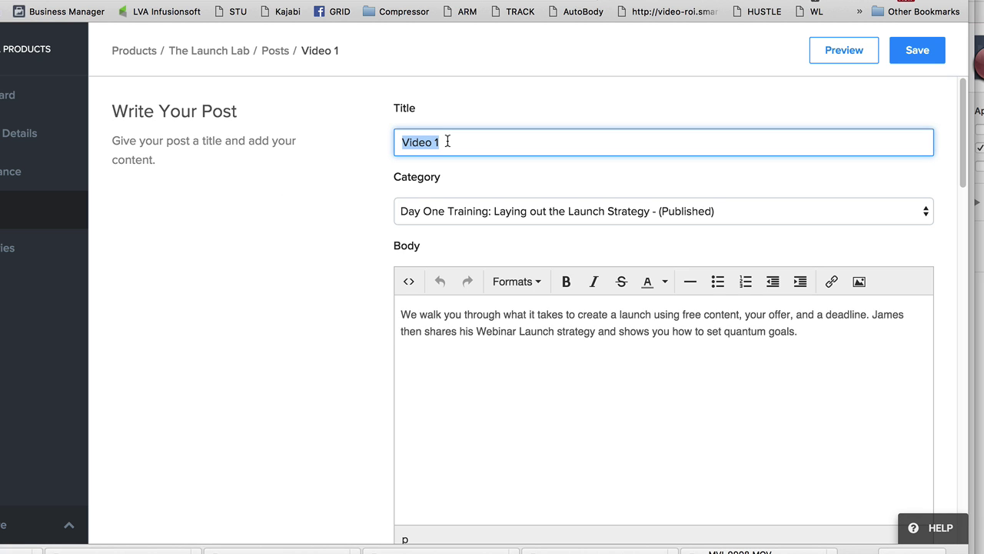
click(317, 243)
scroll(386, 294, down, 2)
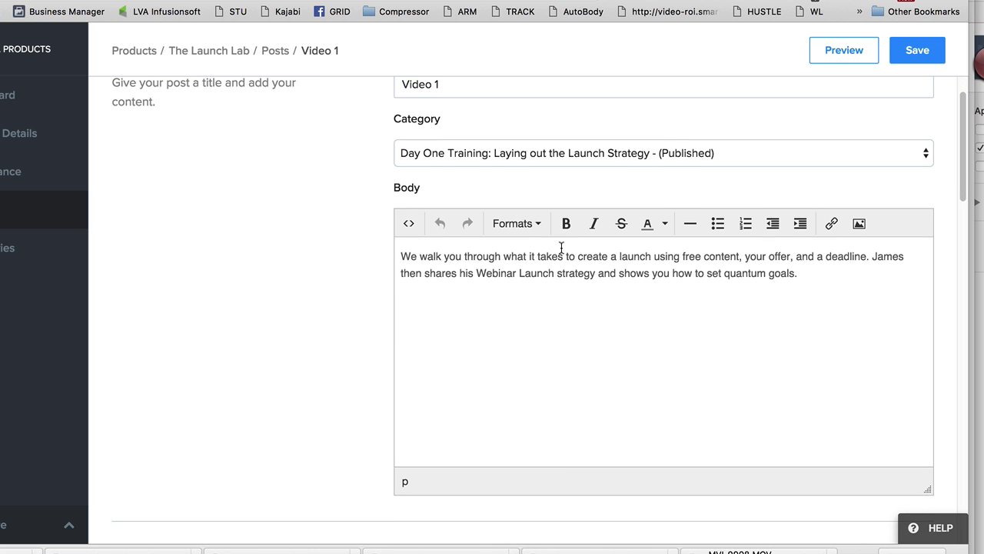
scroll(713, 266, down, 1)
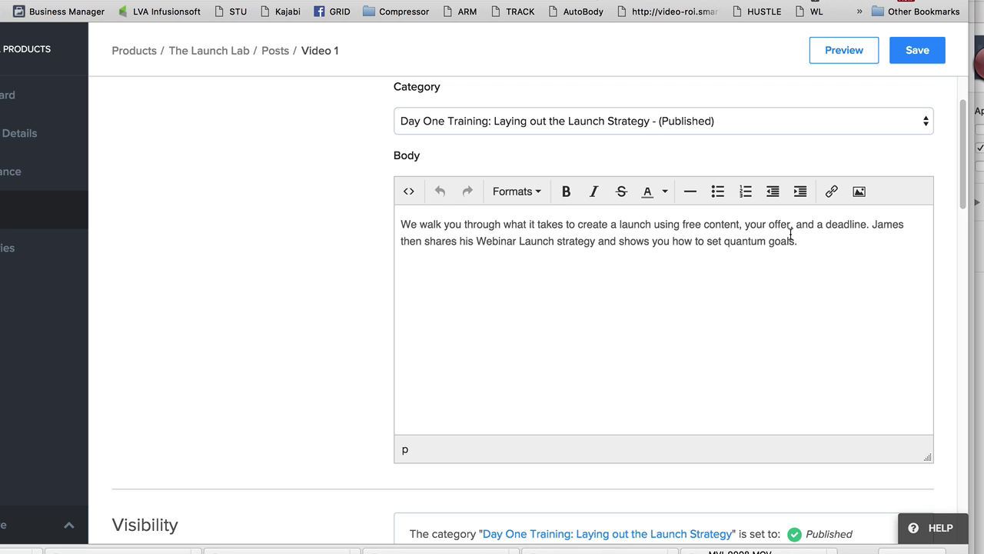
scroll(790, 233, down, 8)
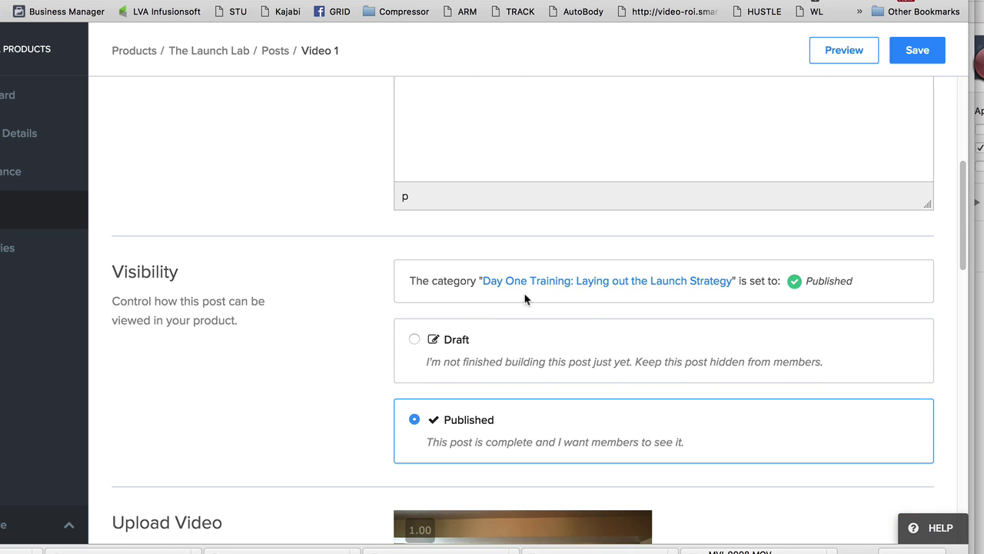
scroll(456, 368, down, 9)
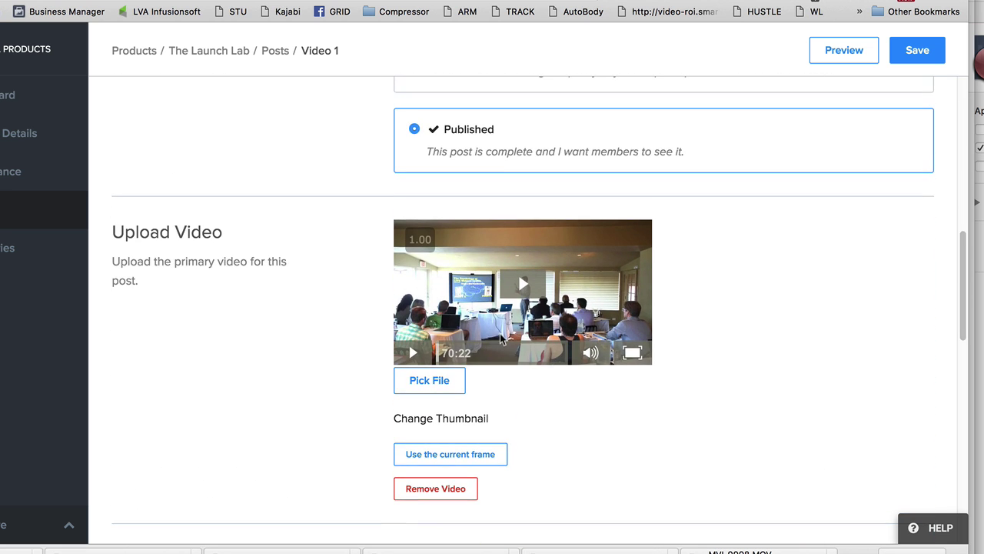
scroll(595, 453, down, 6)
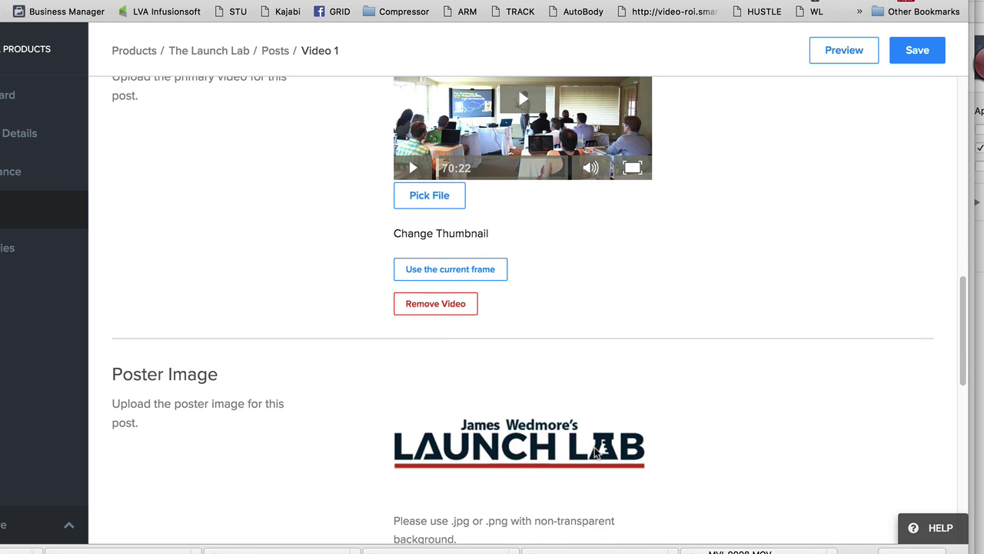
scroll(292, 281, up, 6)
scroll(292, 281, down, 14)
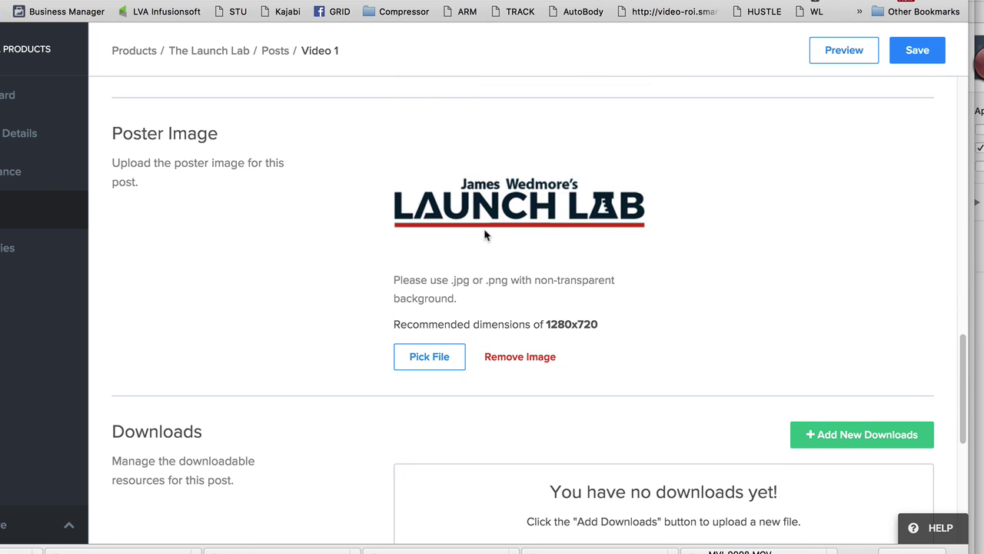
scroll(759, 248, down, 5)
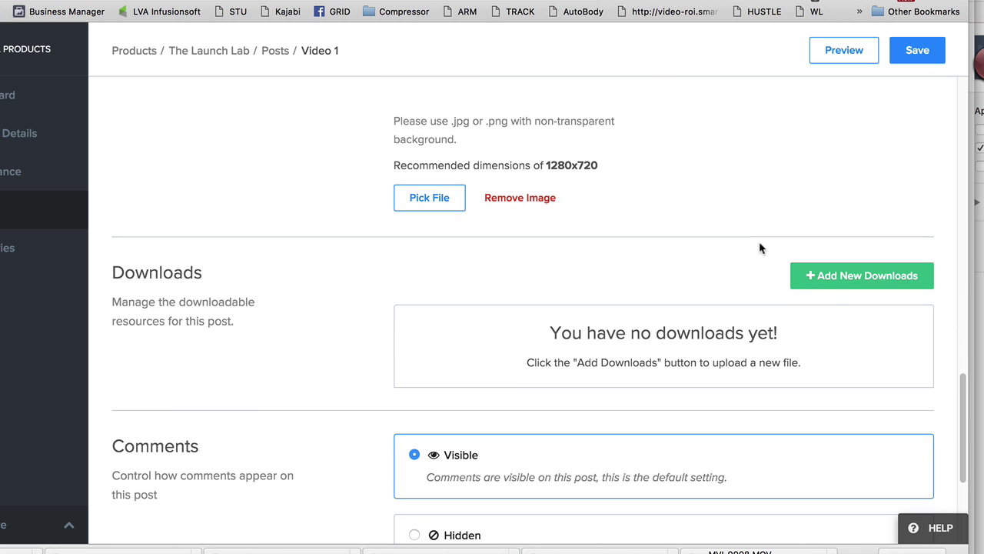
Step: Open and dismiss the dialog for adding downloads, check the comment options, and save the Video 1 post
click(867, 278)
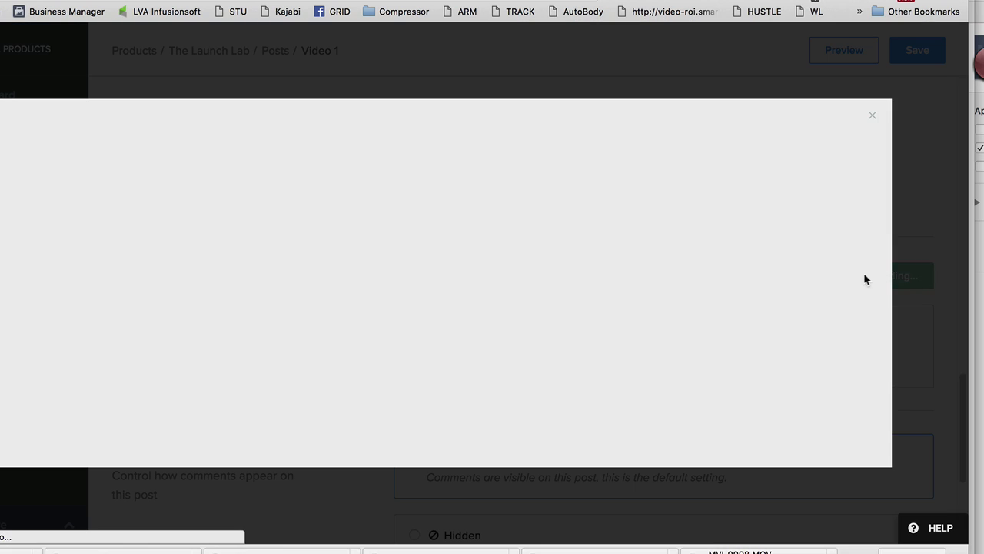
click(868, 118)
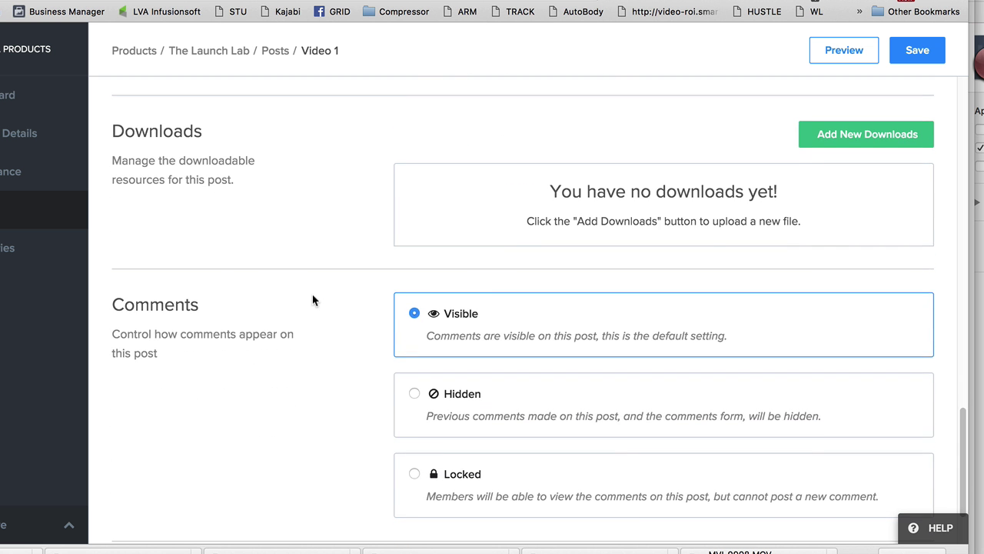
scroll(312, 299, down, 3)
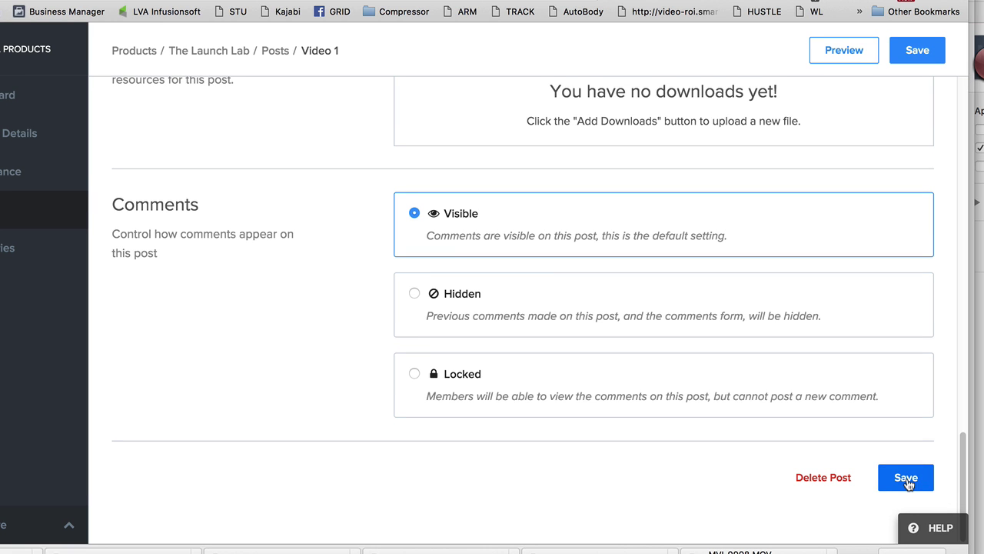
click(906, 479)
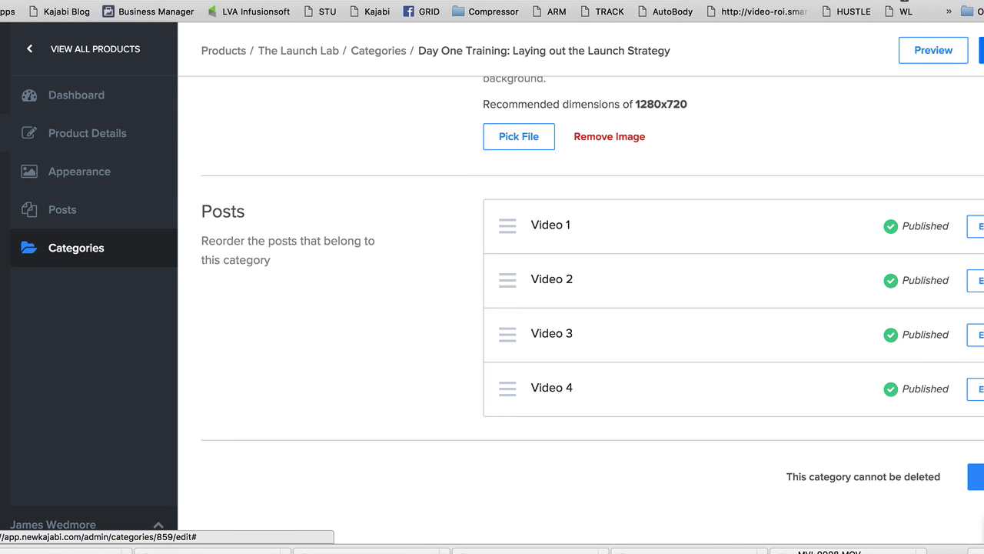
Step: Preview the Day One Training category in a new tab and go back through the categories to The Launch Lab's main page
right_click(942, 55)
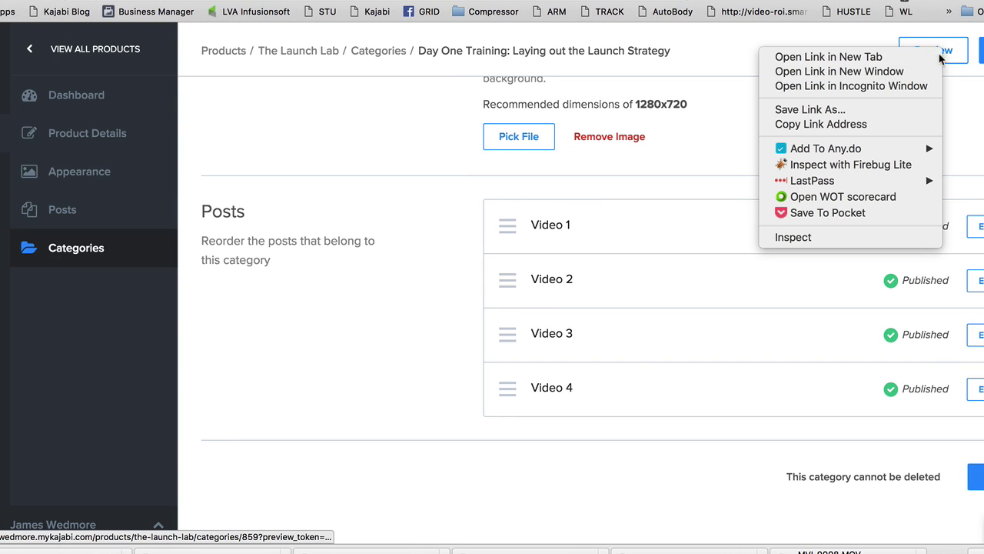
click(861, 57)
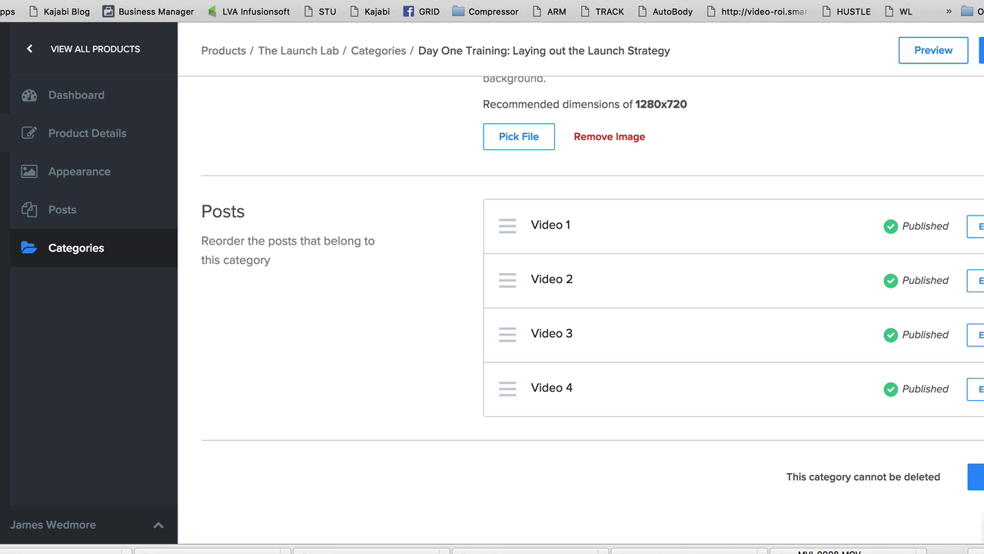
click(550, 1)
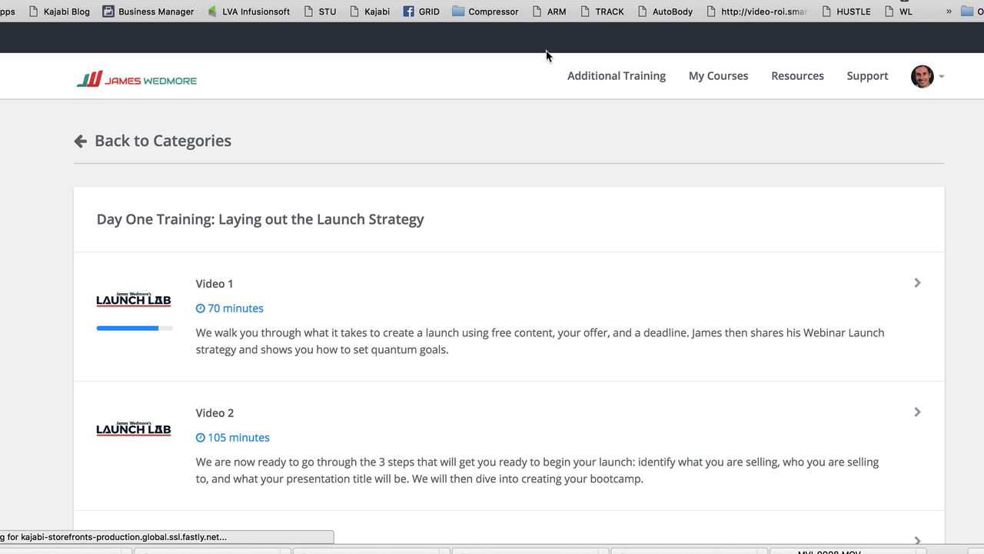
click(139, 135)
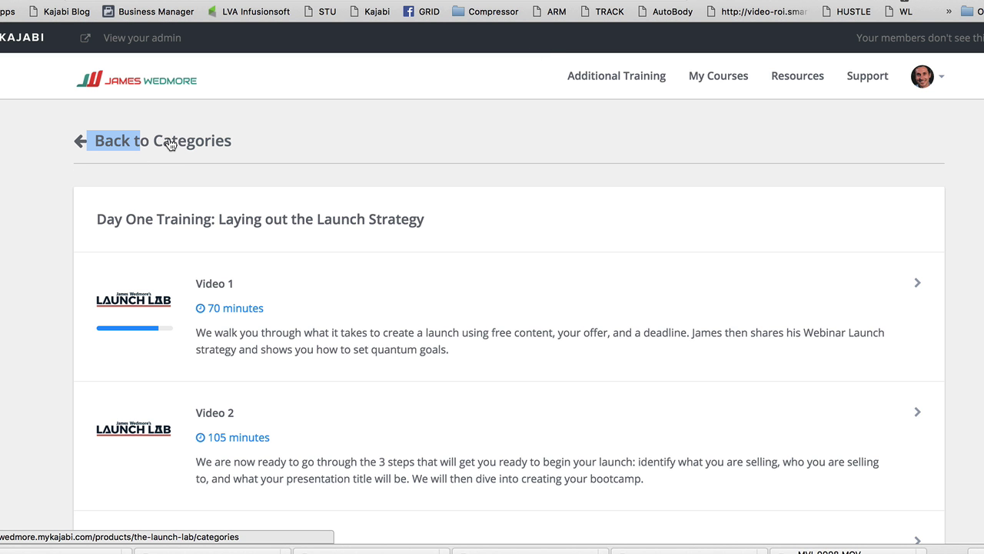
click(170, 144)
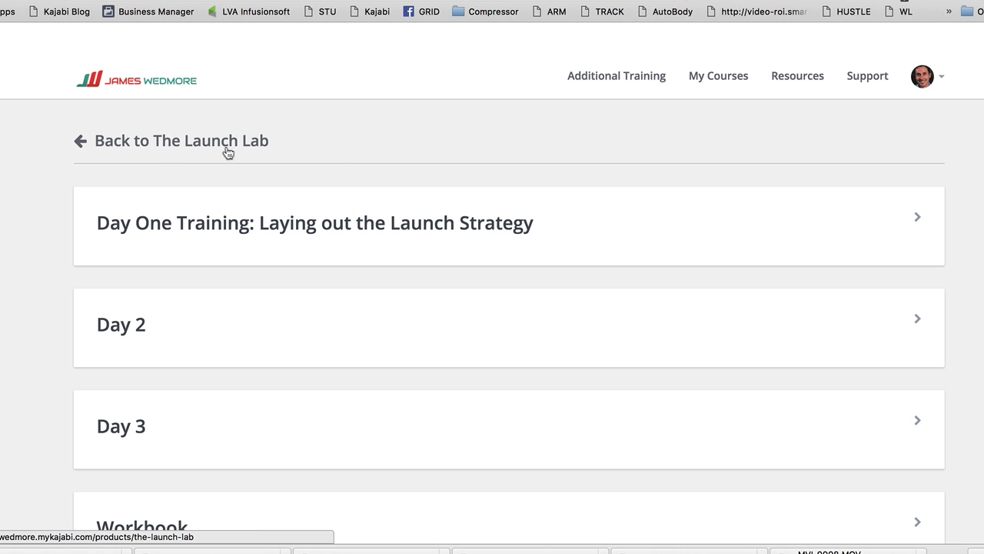
click(200, 148)
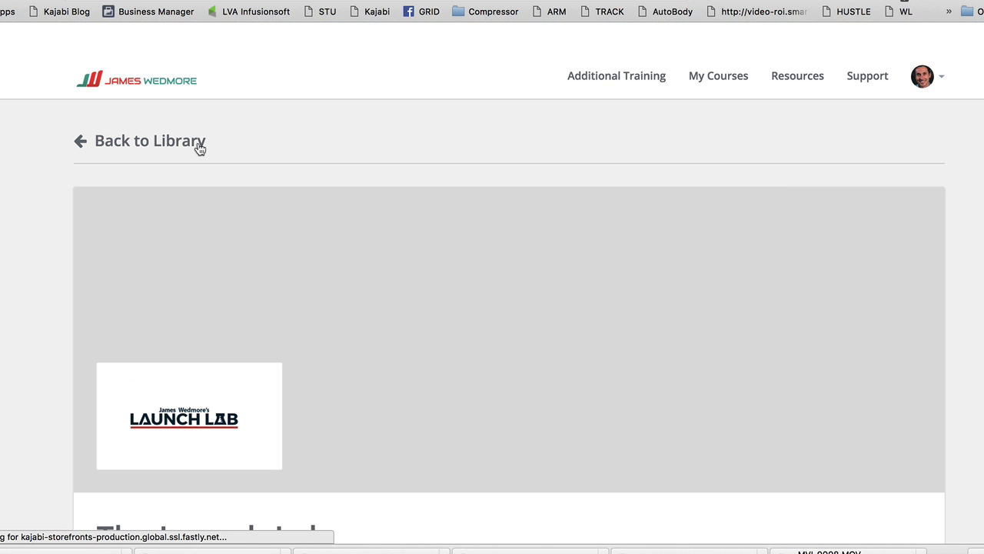
Step: Look over the member view of The Launch Lab, including its header, lesson progress and the Day One Training posts
scroll(816, 262, down, 1)
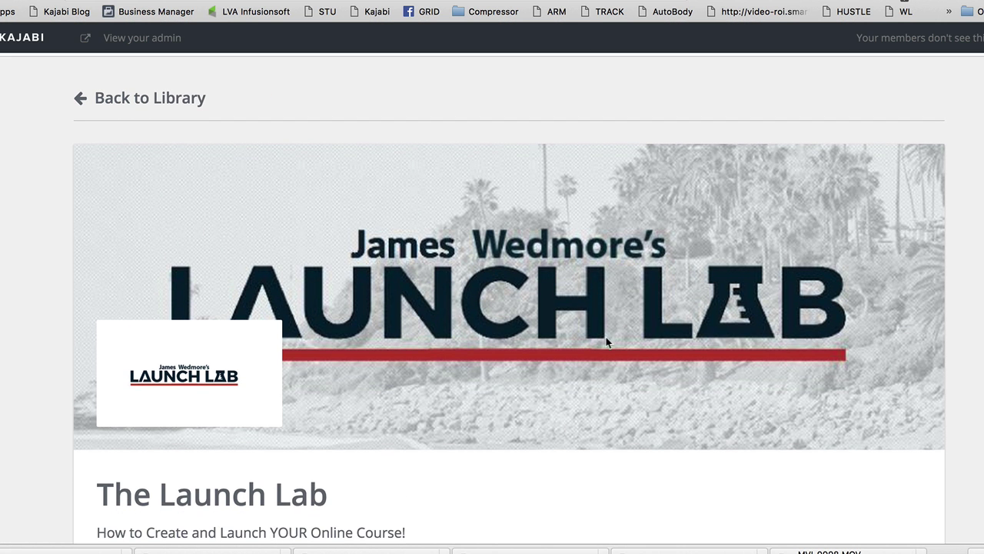
scroll(610, 183, down, 3)
scroll(327, 290, down, 3)
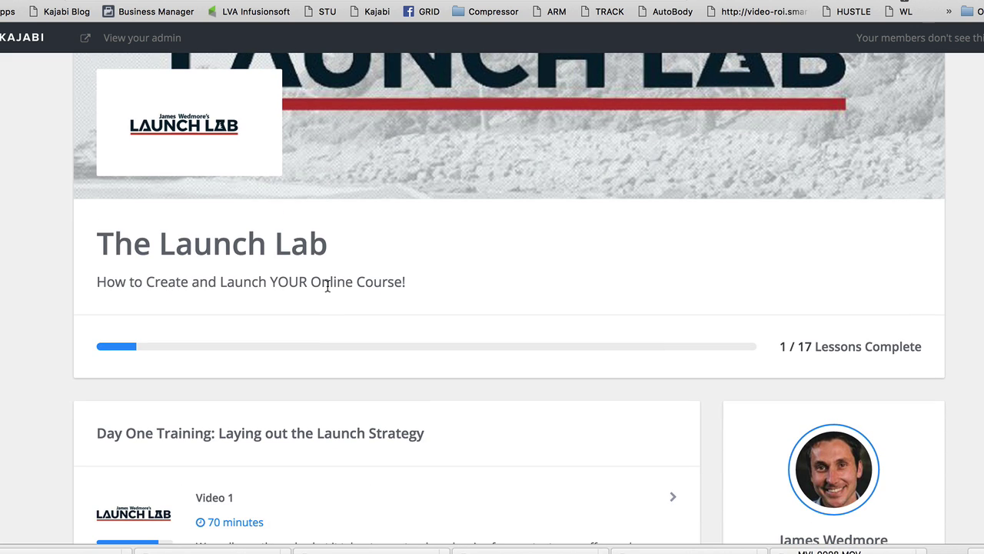
scroll(326, 284, down, 3)
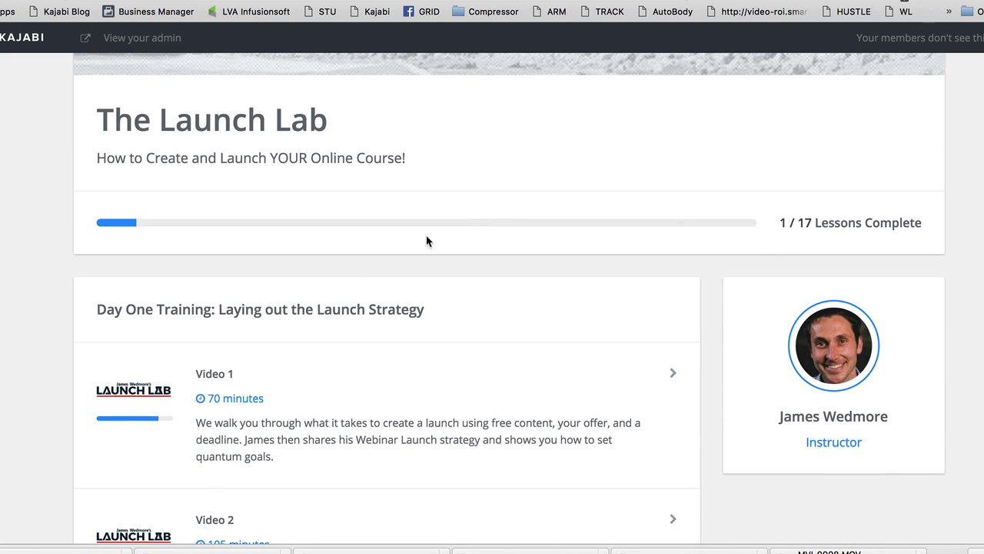
scroll(426, 241, down, 3)
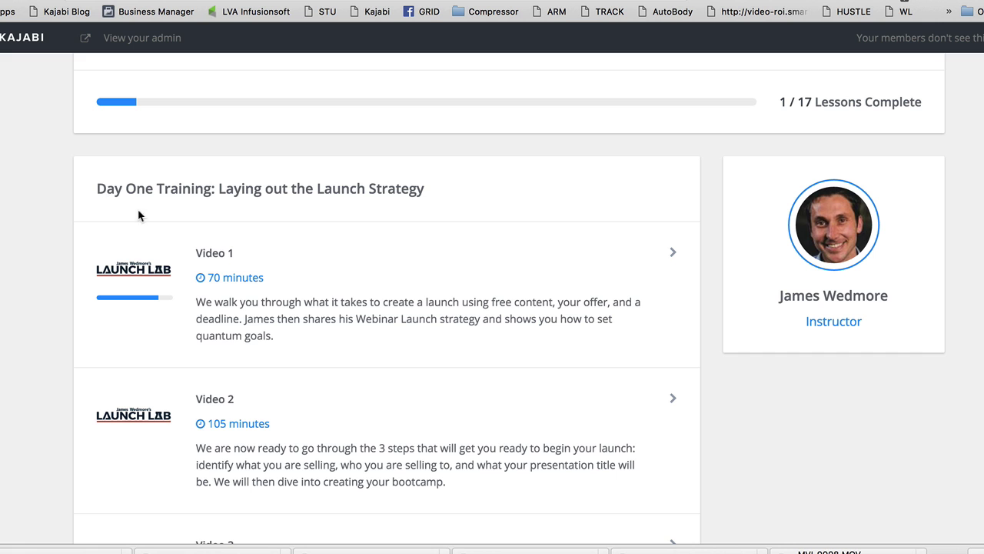
drag(99, 190, 389, 192)
scroll(389, 192, down, 3)
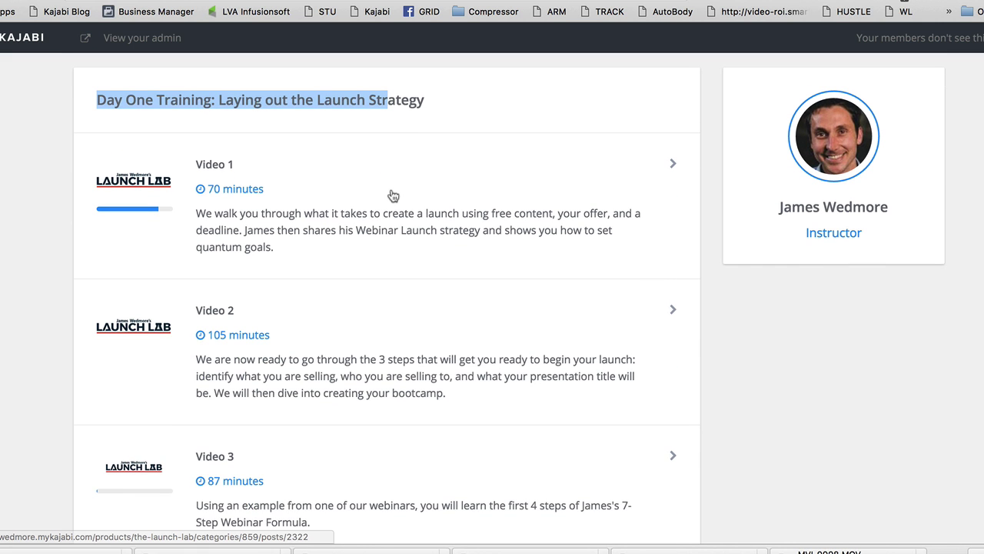
Step: Open the Day 2 Video 2 lesson from the member view and play its video for a moment before pausing it
scroll(229, 324, down, 2)
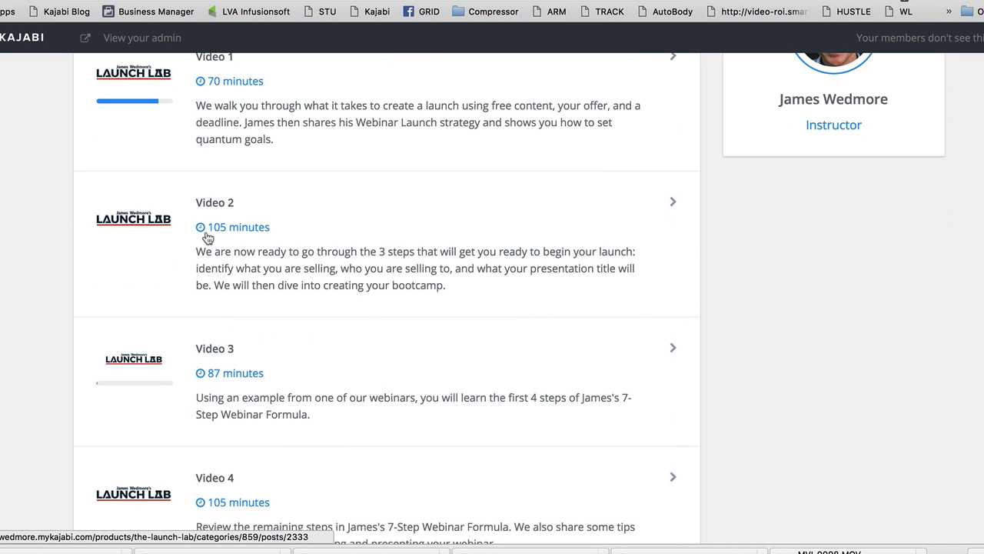
scroll(152, 157, up, 2)
scroll(377, 327, down, 15)
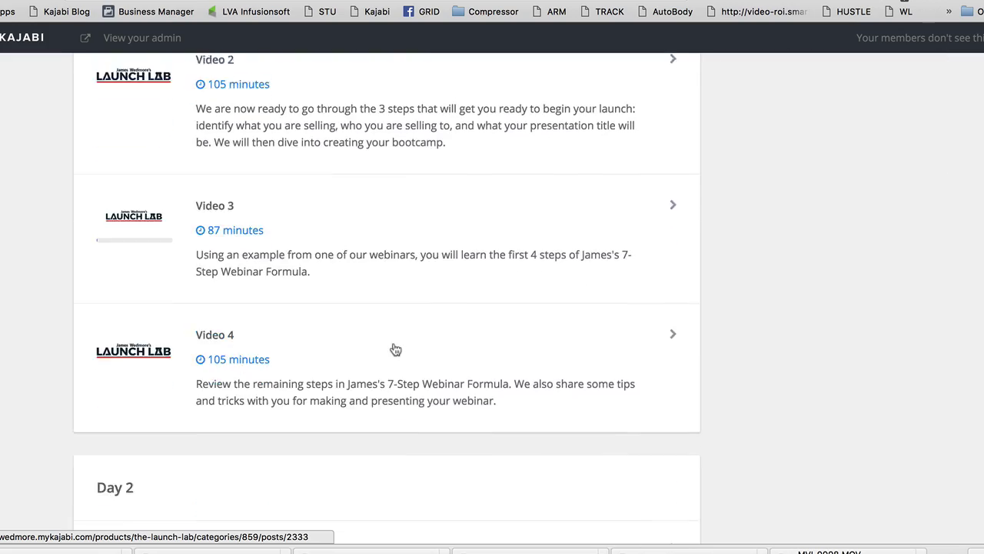
scroll(395, 348, up, 10)
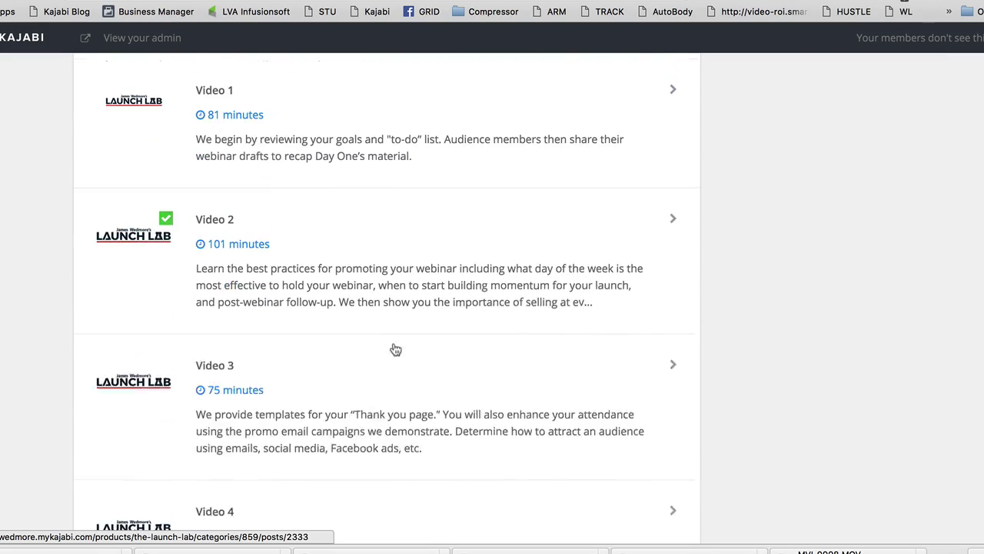
click(395, 259)
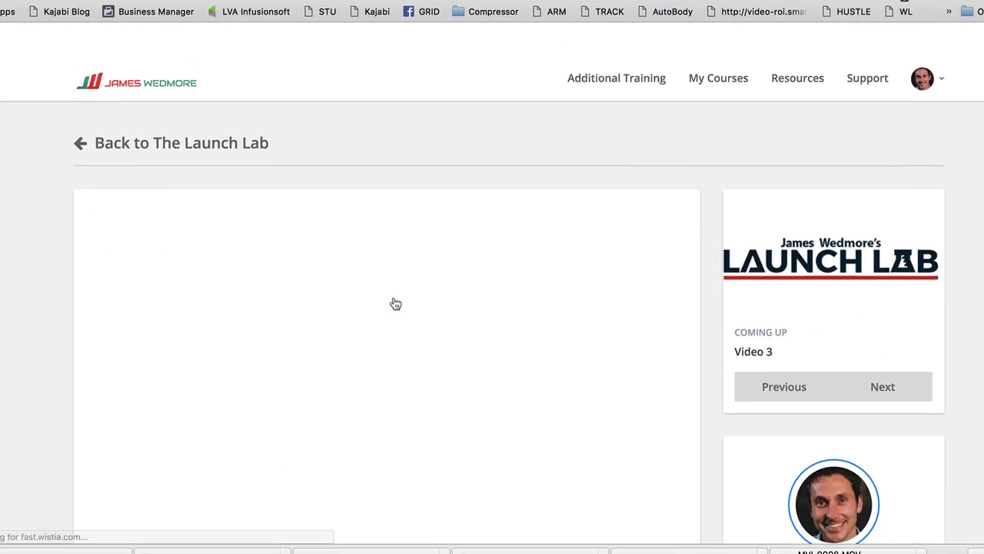
scroll(361, 368, down, 3)
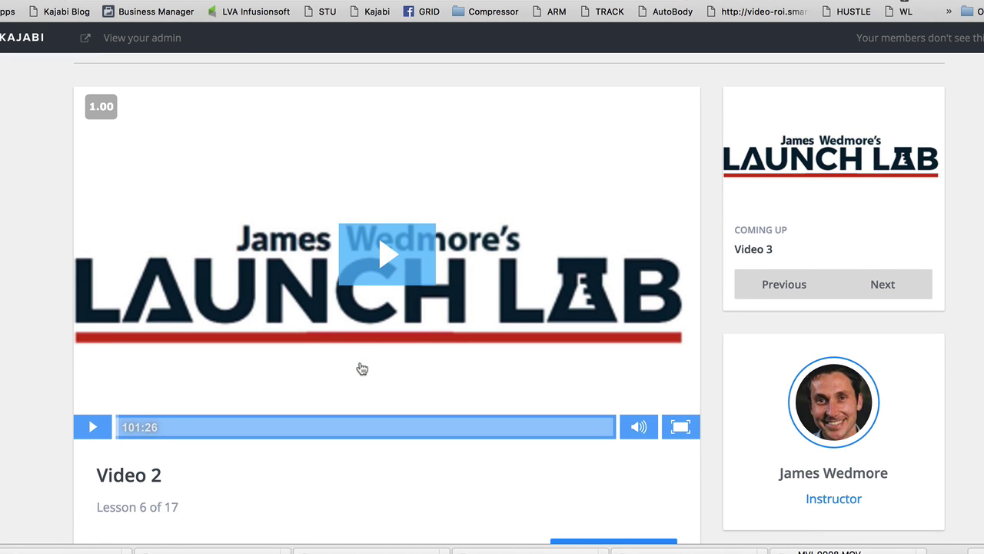
click(406, 260)
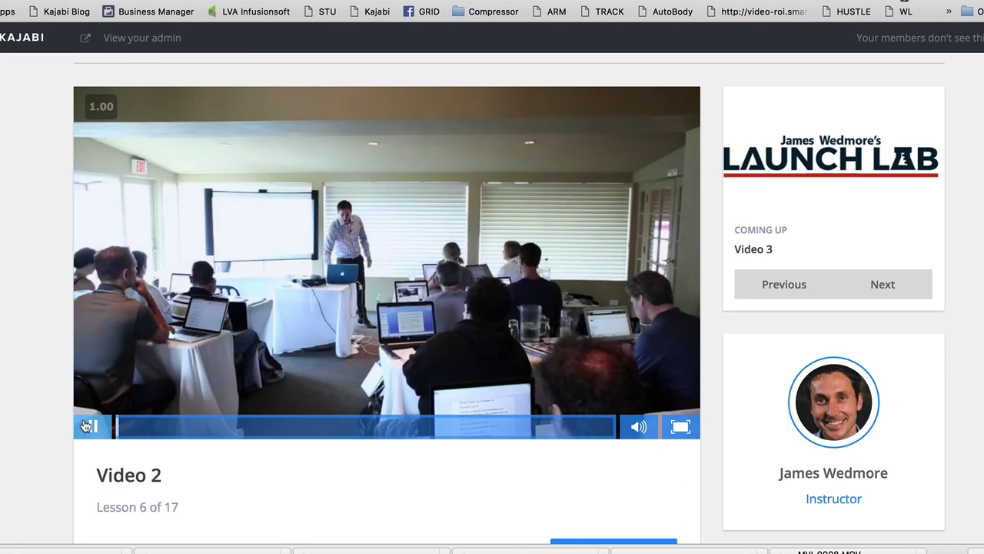
click(86, 426)
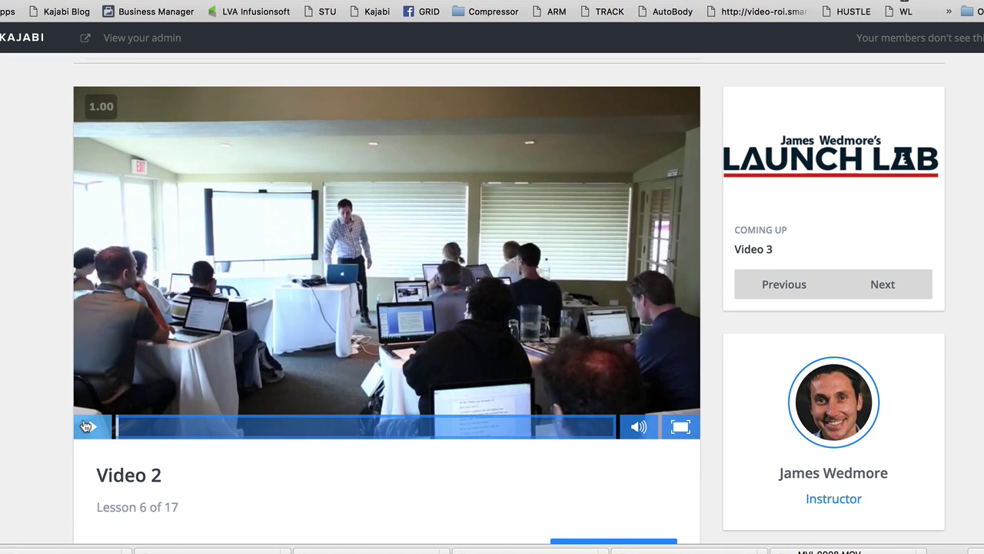
Step: Look over the Video 2 lesson page, including its description, completion option, comment box, and previous and next lesson navigation
scroll(84, 422, down, 10)
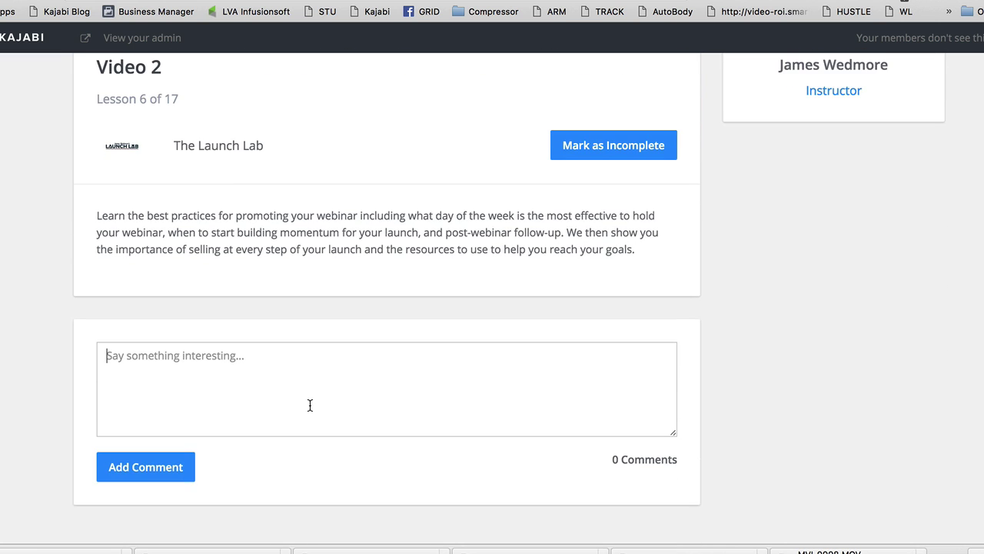
click(310, 404)
scroll(310, 402, up, 10)
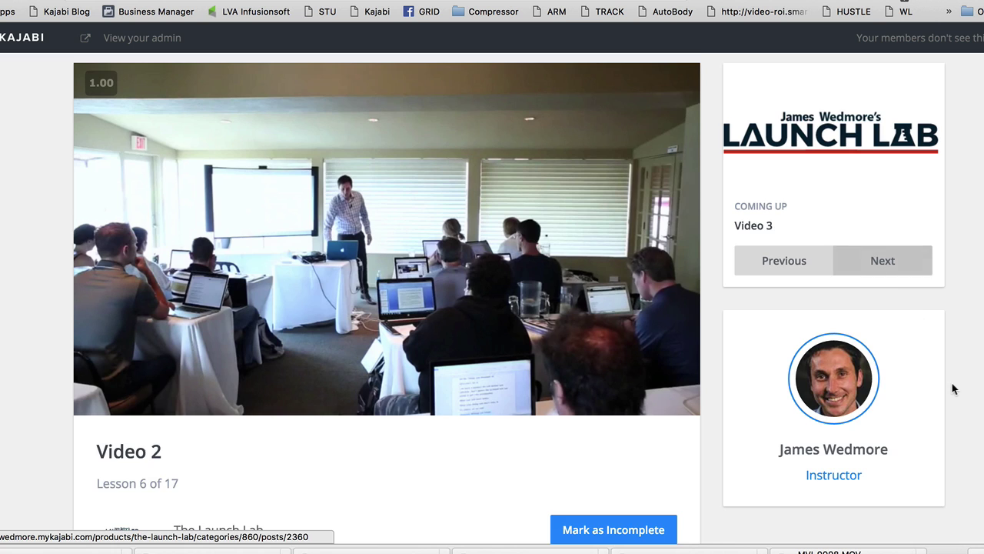
scroll(951, 389, down, 9)
scroll(918, 356, up, 10)
scroll(845, 269, up, 1)
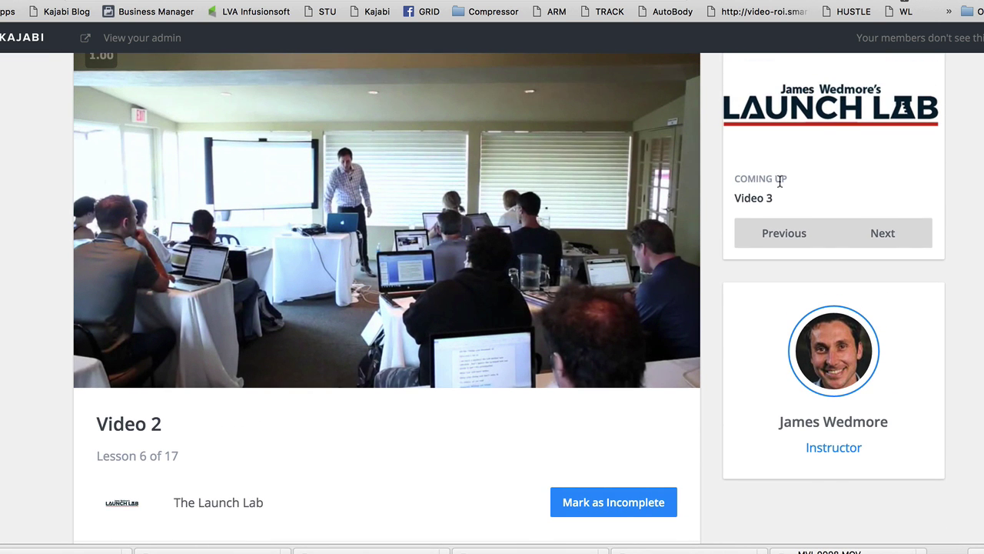
drag(719, 198, 661, 202)
click(884, 176)
scroll(883, 176, up, 5)
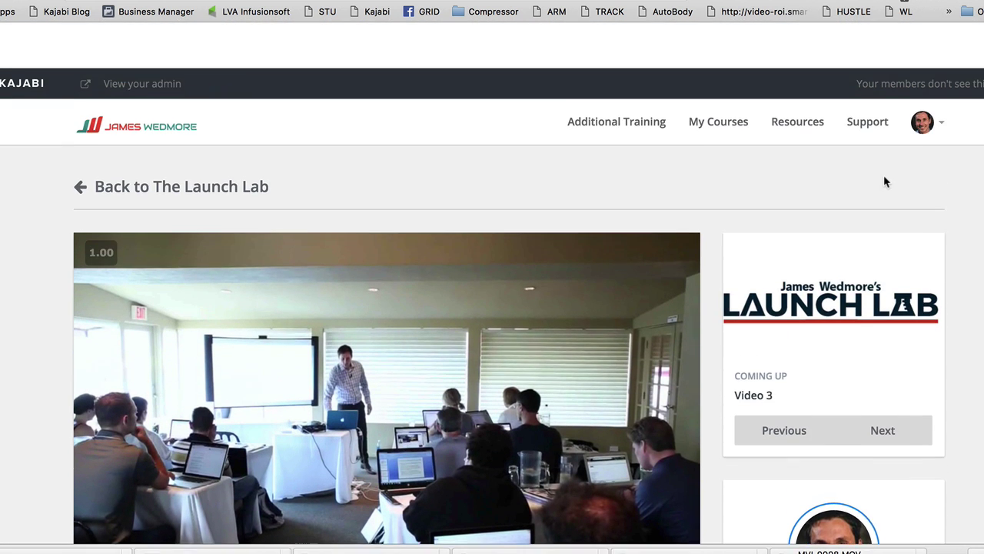
scroll(492, 308, down, 2)
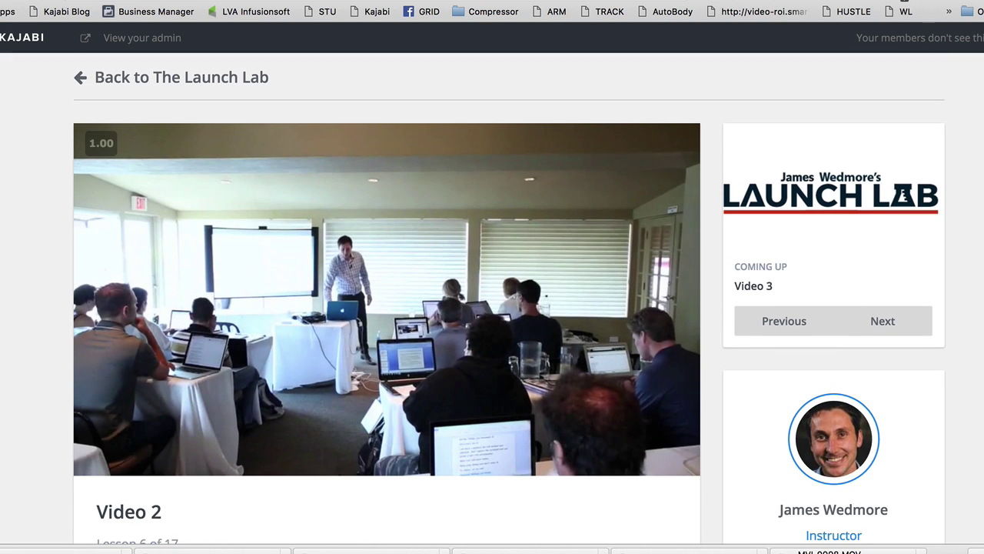
scroll(492, 307, up, 2)
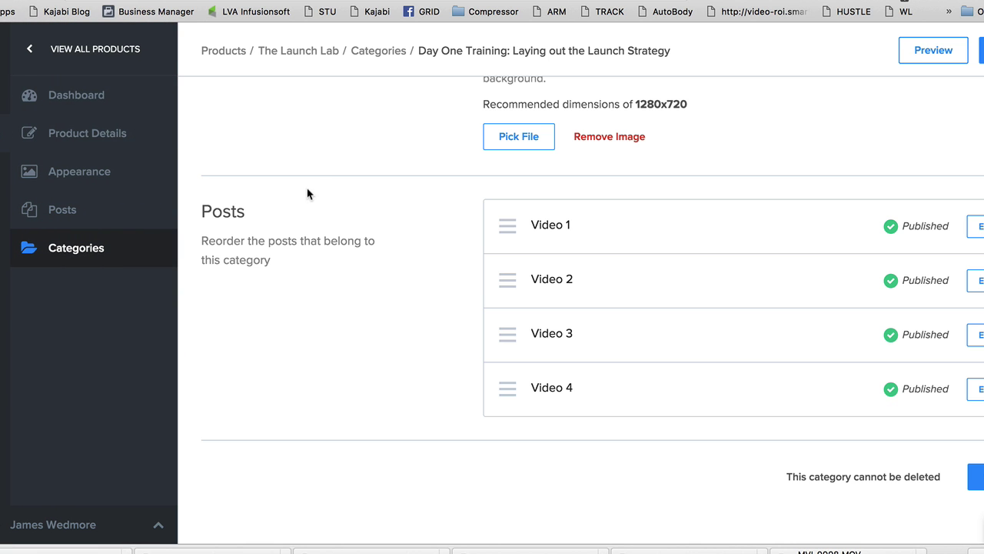
Step: Return to the admin and open The Launch Lab's appearance page to look over the current theme
click(84, 171)
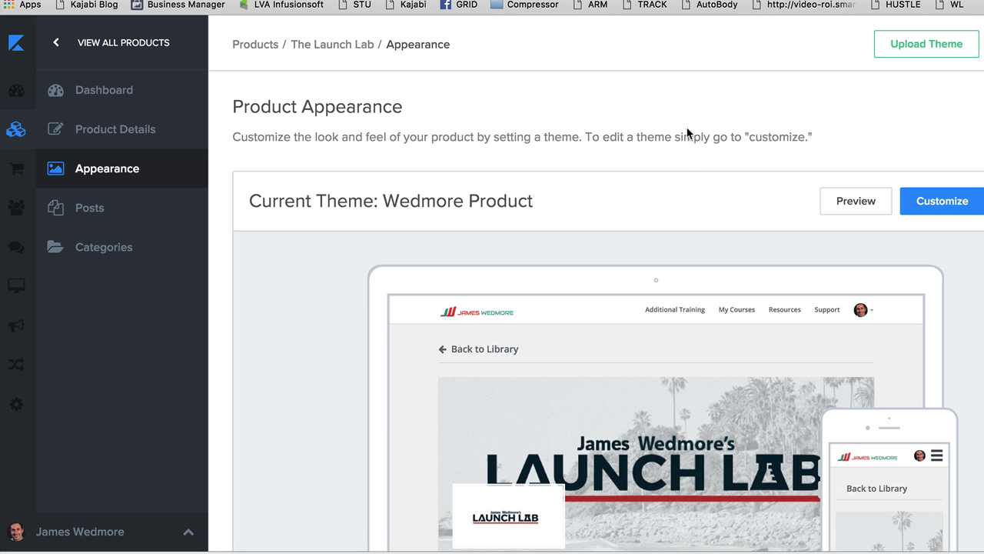
scroll(686, 132, down, 5)
scroll(839, 99, up, 5)
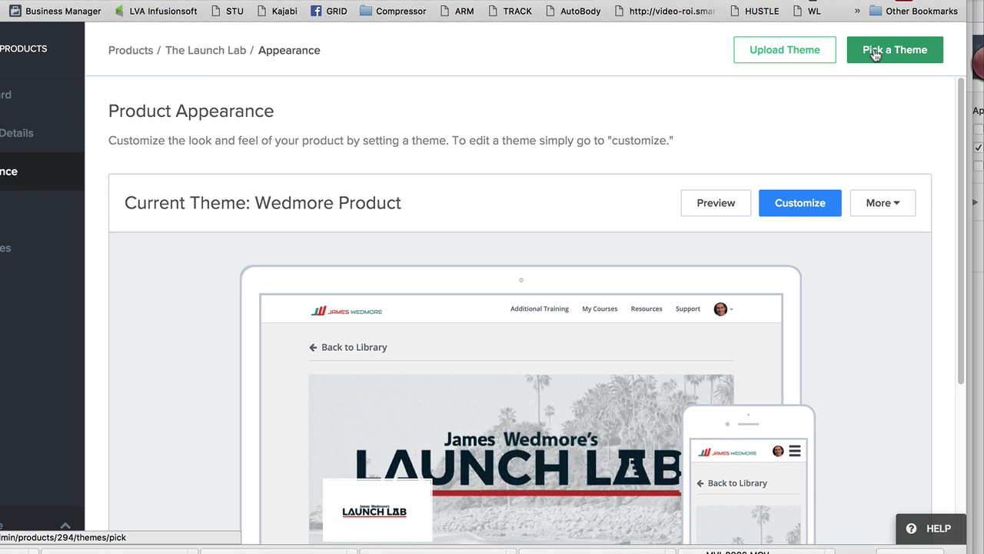
Step: Open the theme picker and browse the available product themes
click(875, 55)
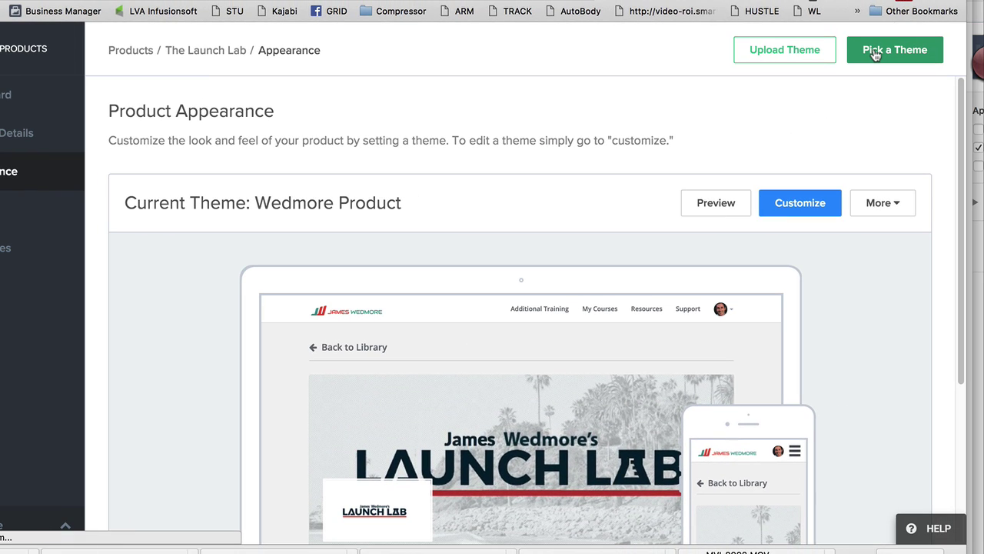
scroll(754, 466, down, 6)
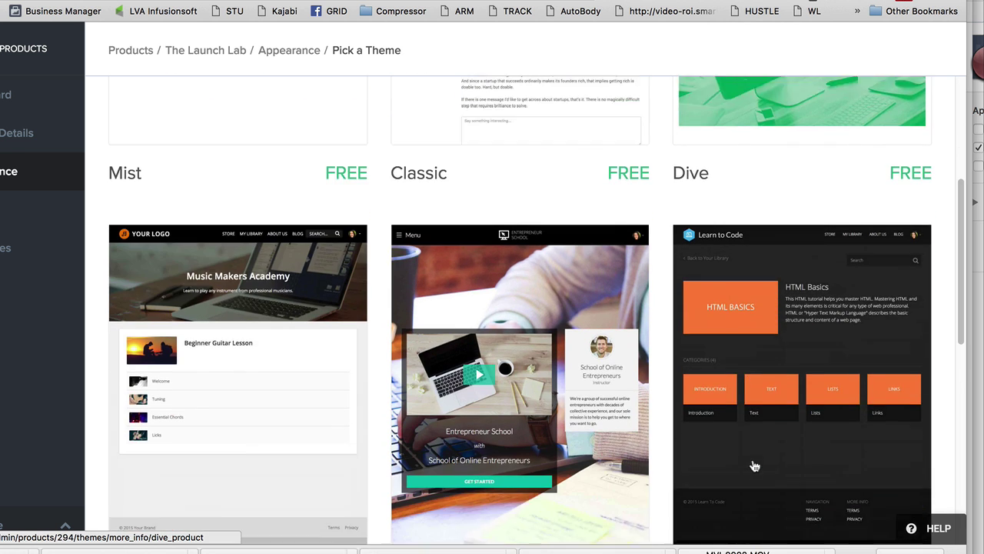
scroll(754, 466, down, 10)
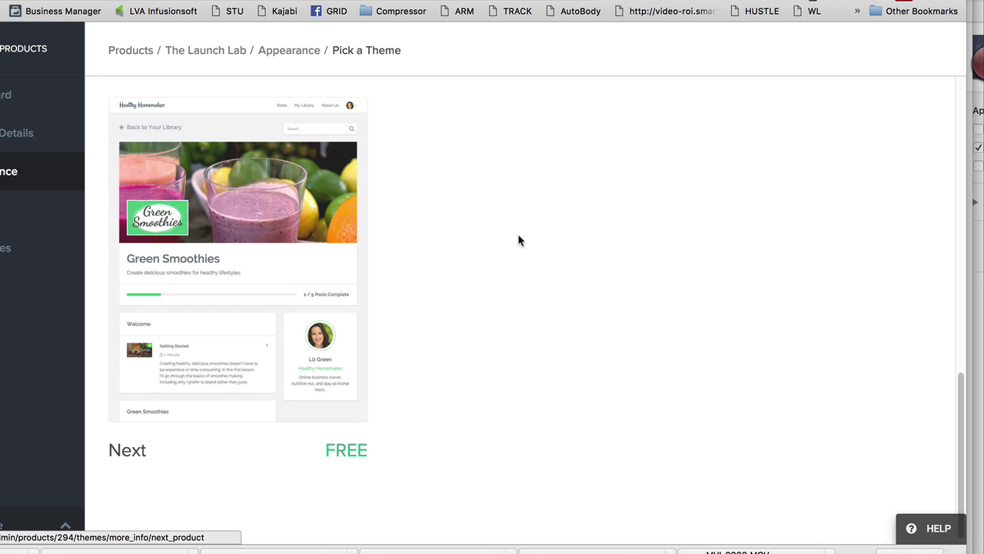
scroll(518, 237, up, 6)
scroll(518, 236, down, 6)
scroll(518, 241, up, 10)
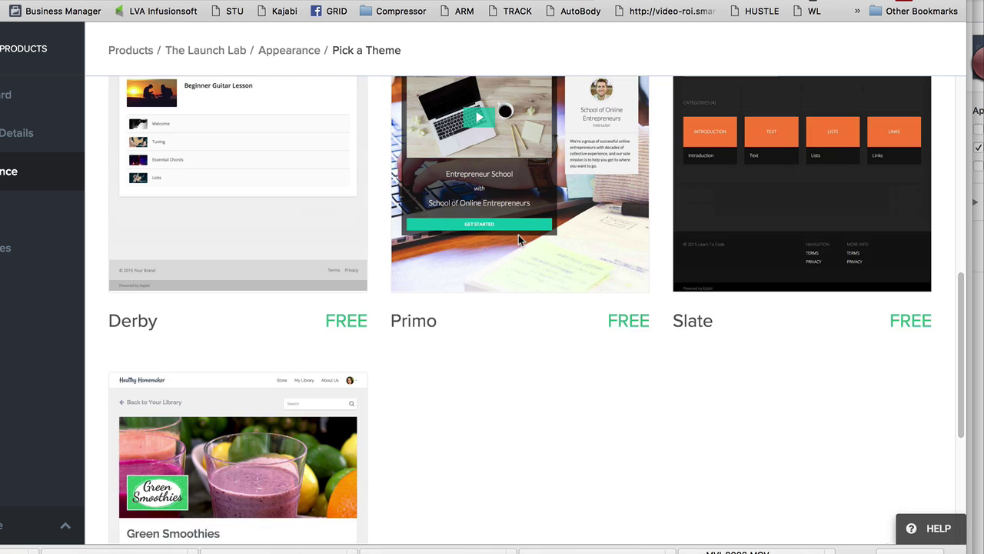
scroll(309, 233, down, 1)
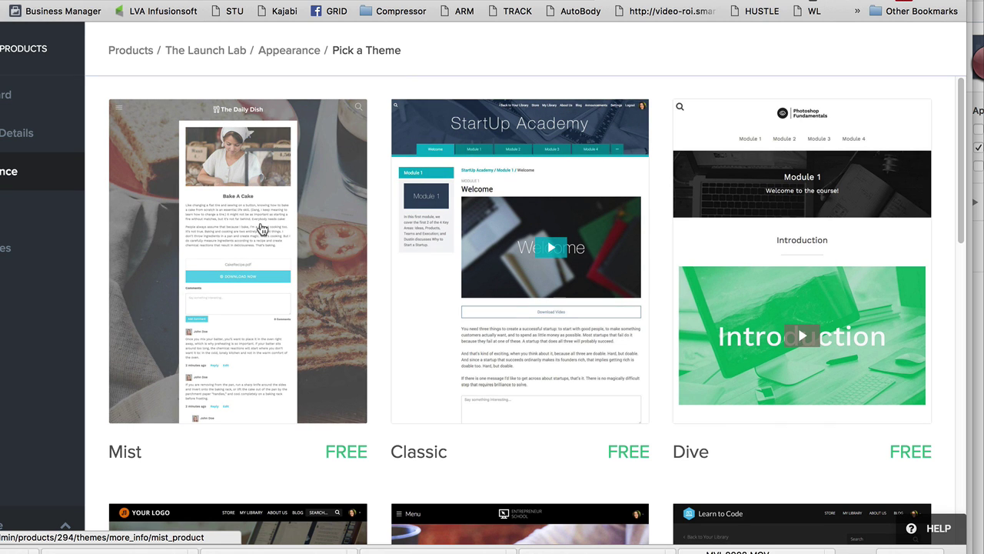
Step: Examine the Mist theme's description and the second and third gallery images, and go back to the theme list
click(261, 229)
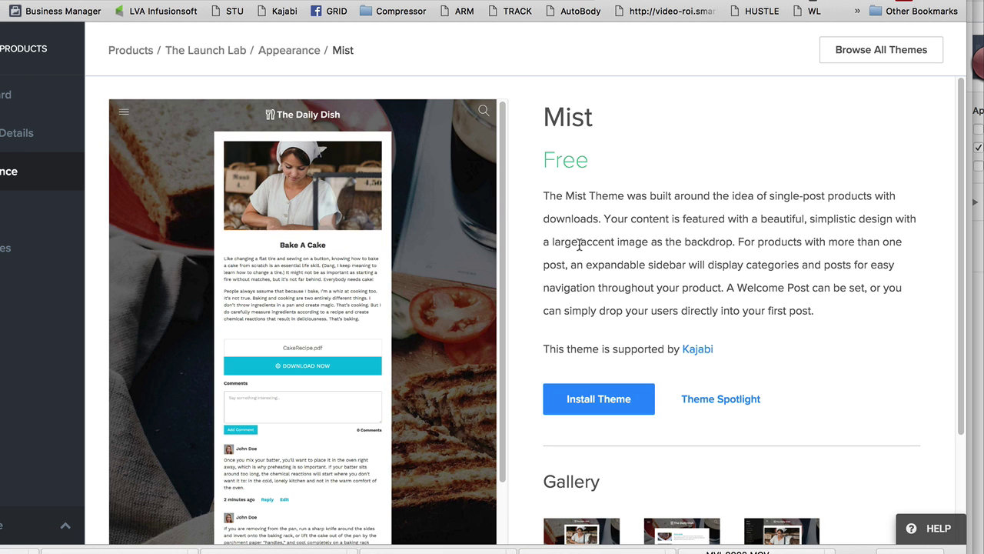
scroll(795, 311, down, 4)
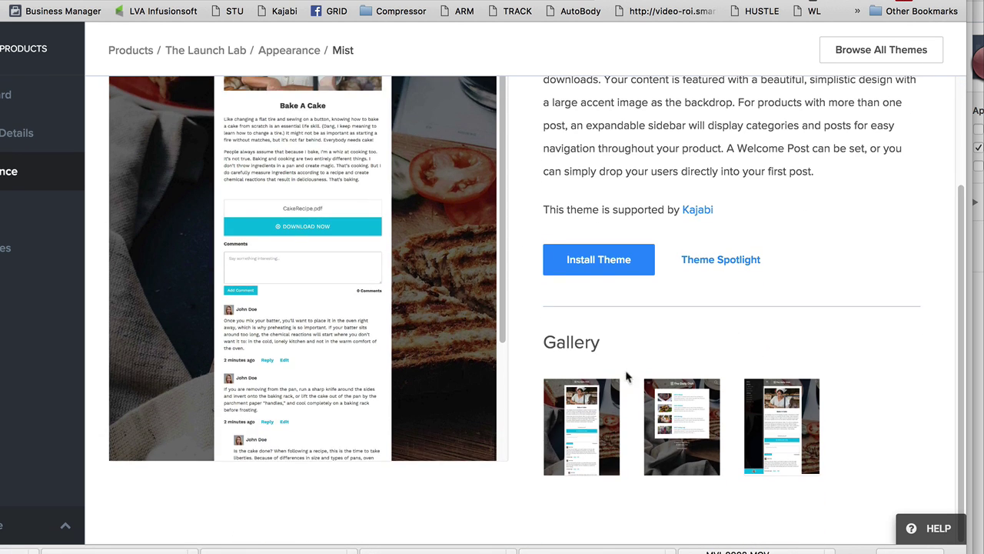
click(681, 409)
scroll(389, 238, up, 4)
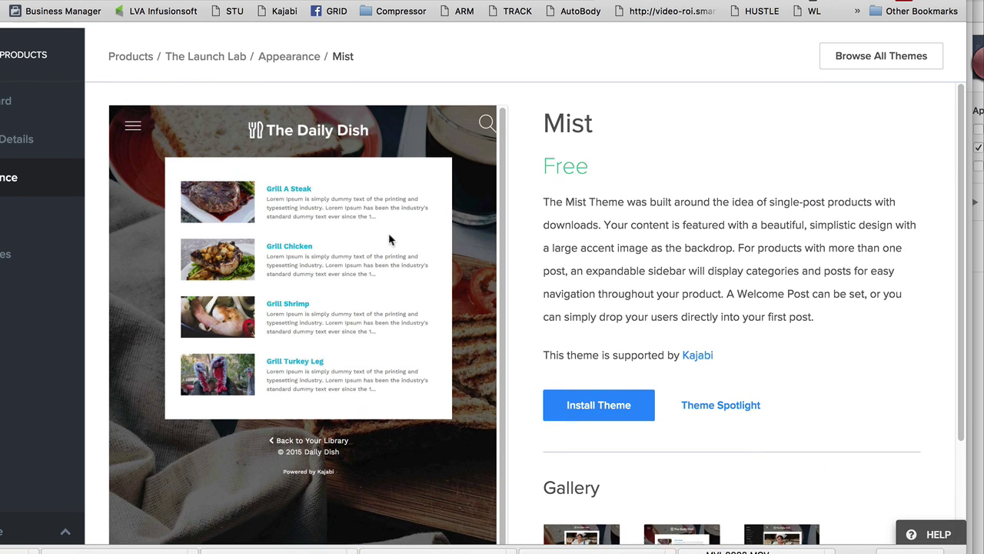
scroll(599, 373, down, 4)
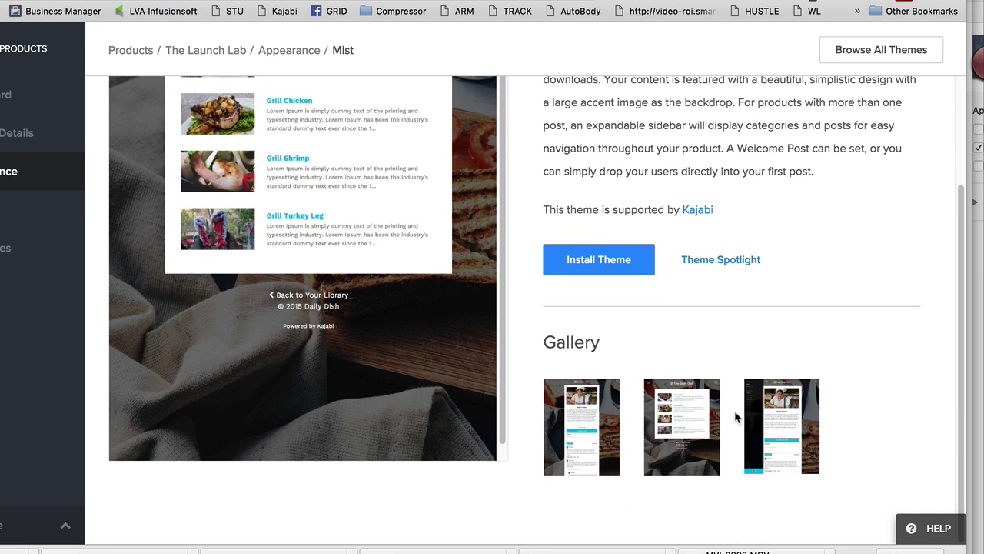
click(775, 427)
scroll(386, 216, up, 4)
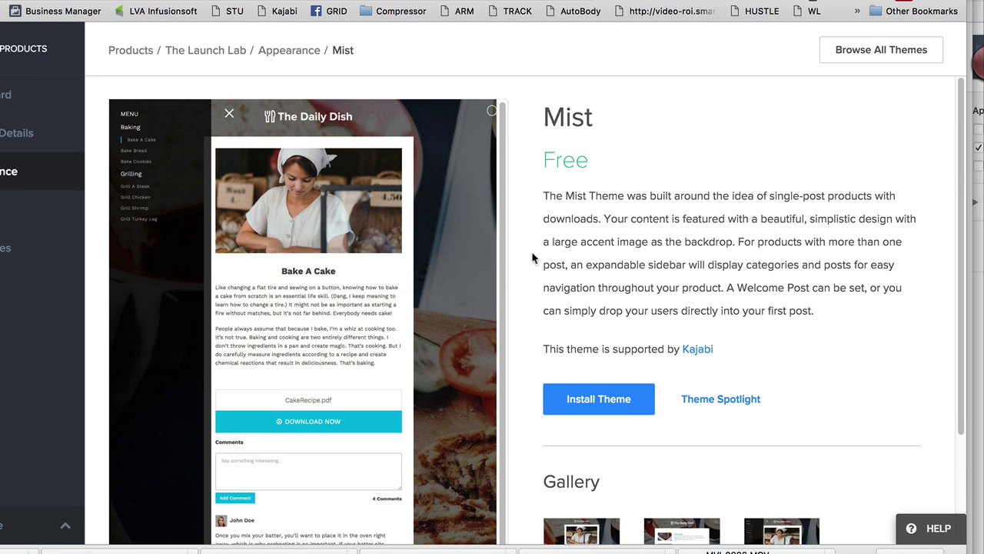
scroll(533, 257, down, 4)
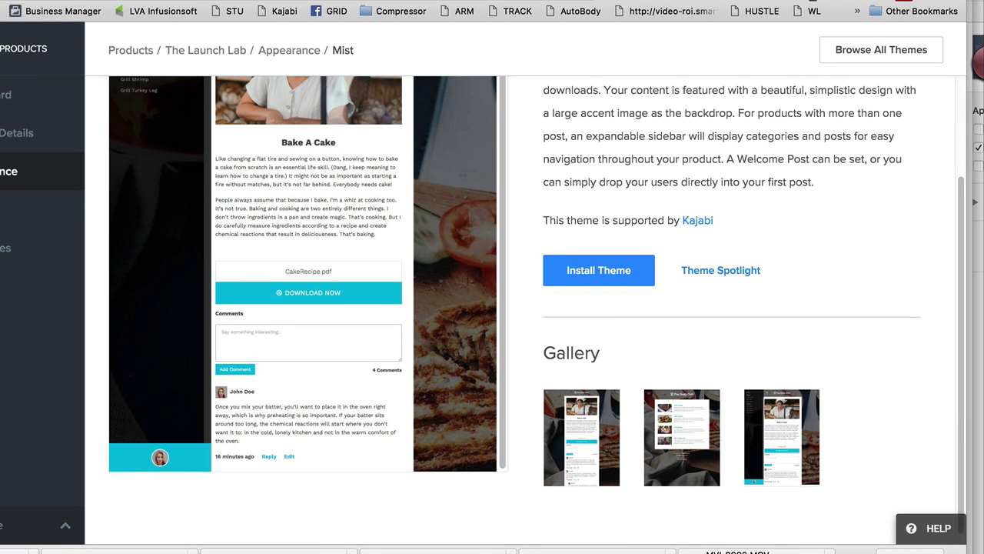
key(super+bracketleft)
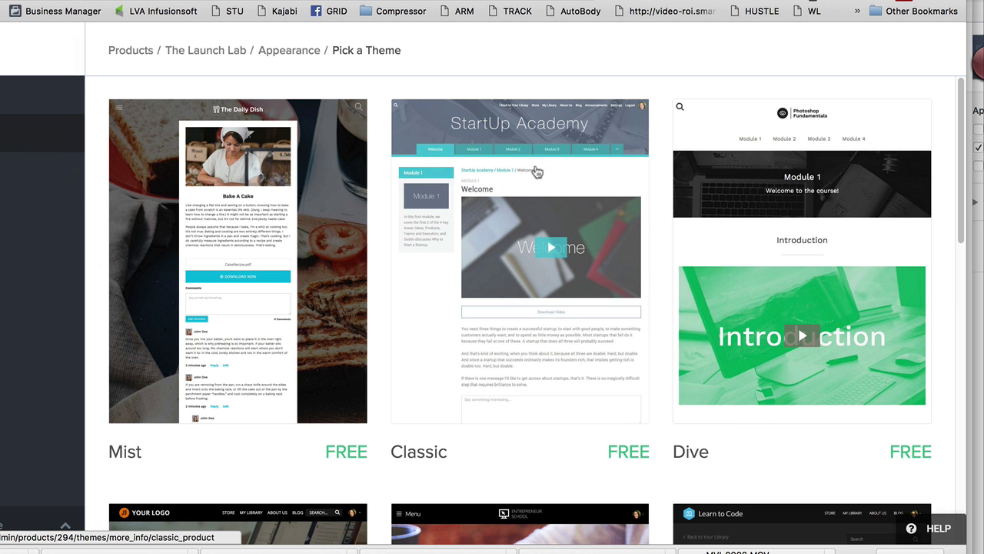
Step: Look through the Derby, Primo, Slate and Next themes and return to the appearance page without choosing one
scroll(871, 226, down, 10)
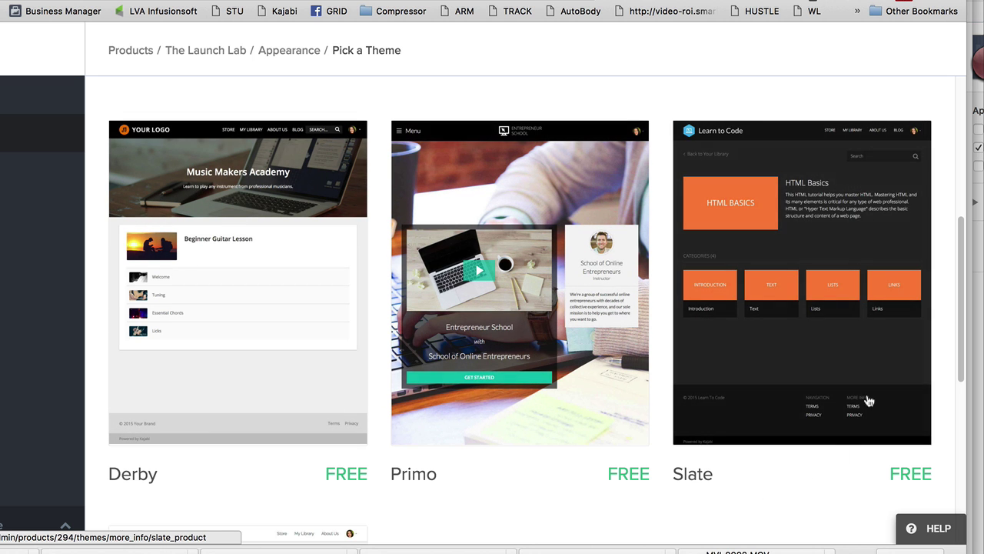
scroll(830, 359, down, 10)
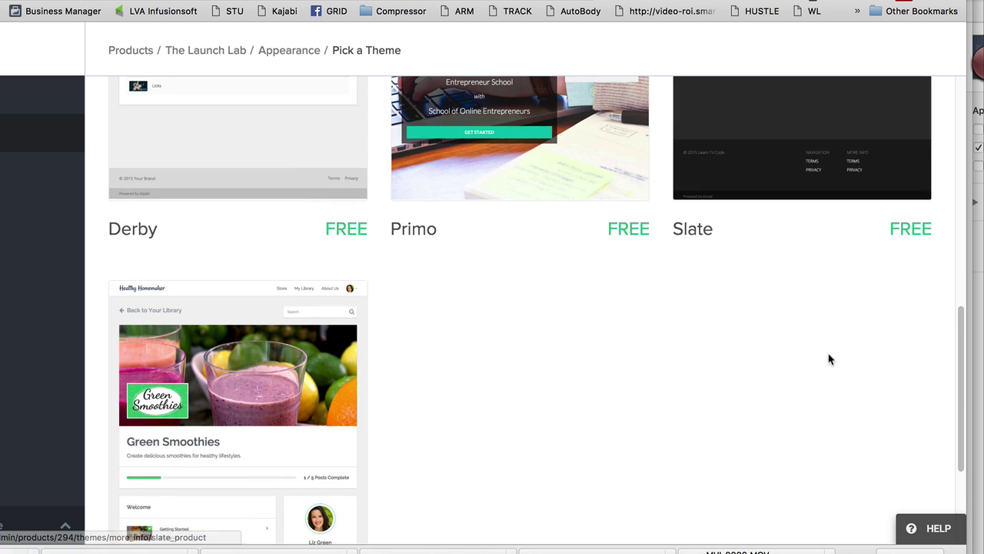
scroll(830, 360, up, 13)
scroll(830, 359, up, 3)
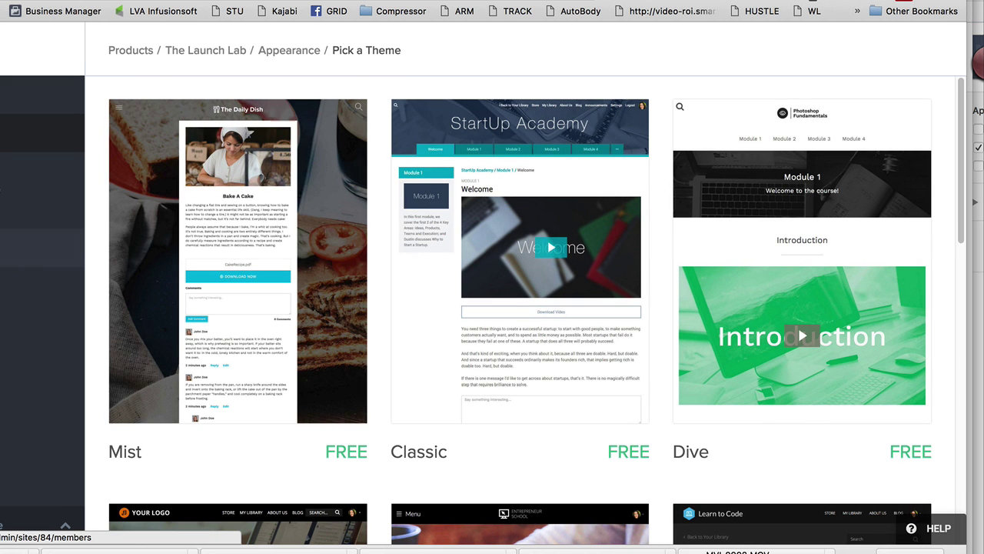
mouse_move(15, 257)
click(15, 171)
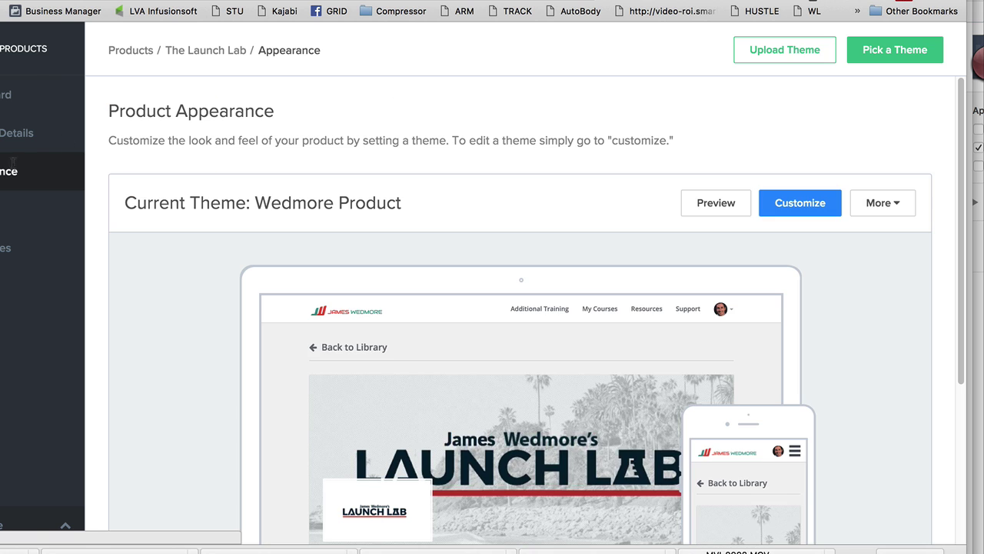
scroll(567, 212, down, 2)
scroll(567, 213, up, 2)
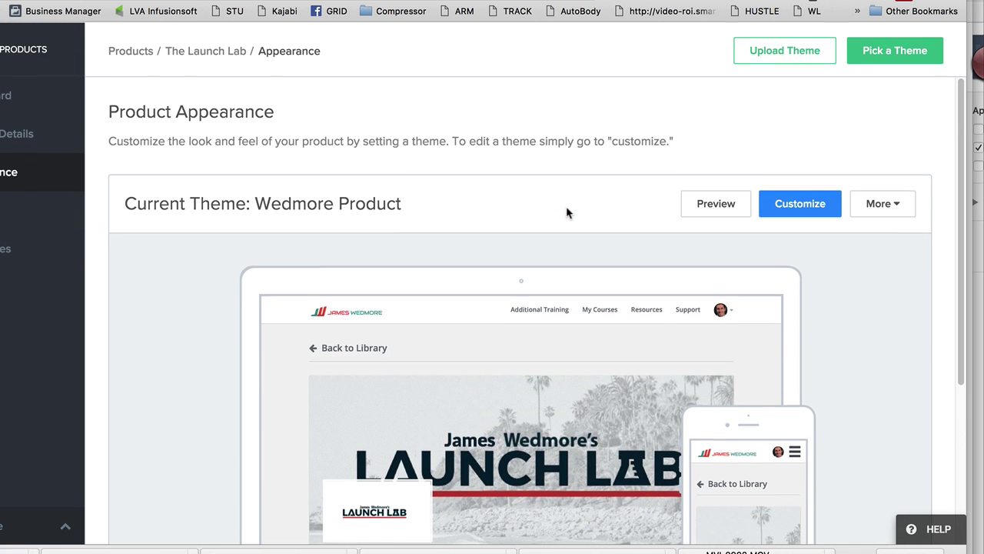
Step: Check the additional options for the Wedmore Product theme and open it in the theme customizer
click(905, 204)
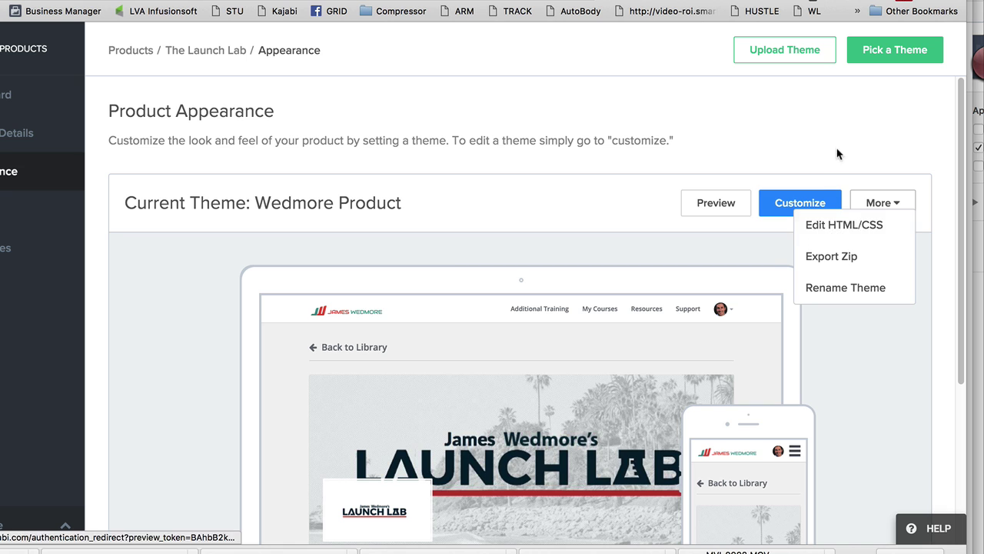
click(799, 209)
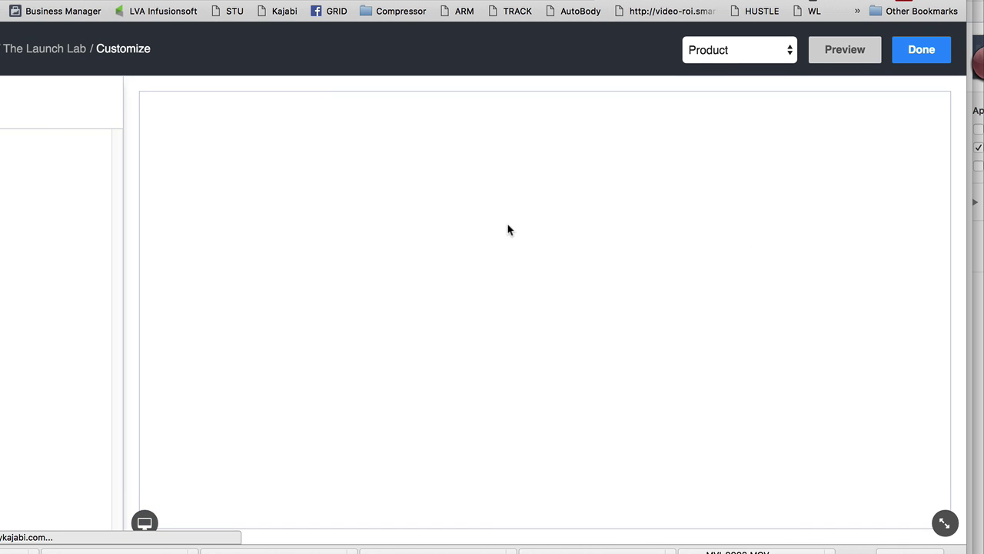
scroll(585, 190, down, 5)
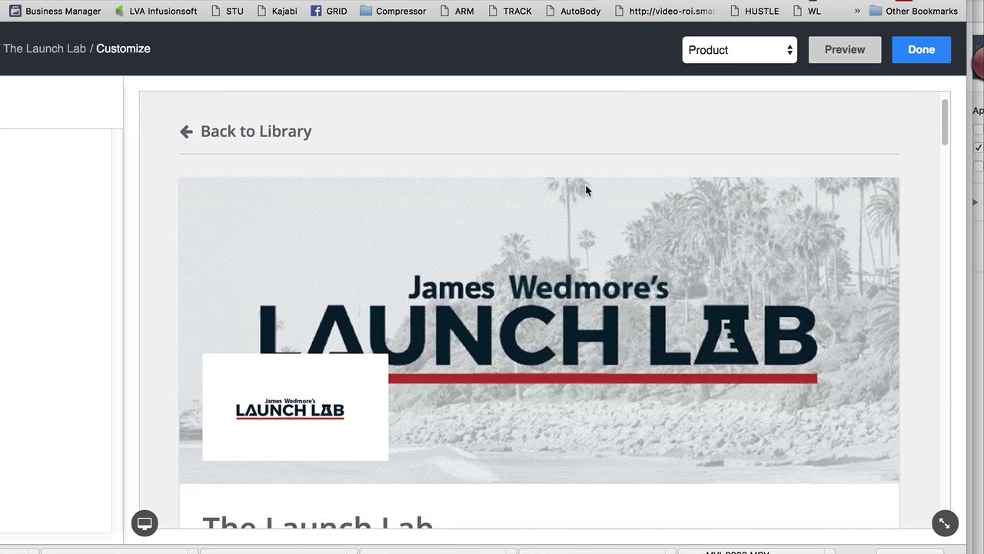
Step: Look over the product page preview, check the theme's Typography settings, and return to the settings list
scroll(585, 185, up, 4)
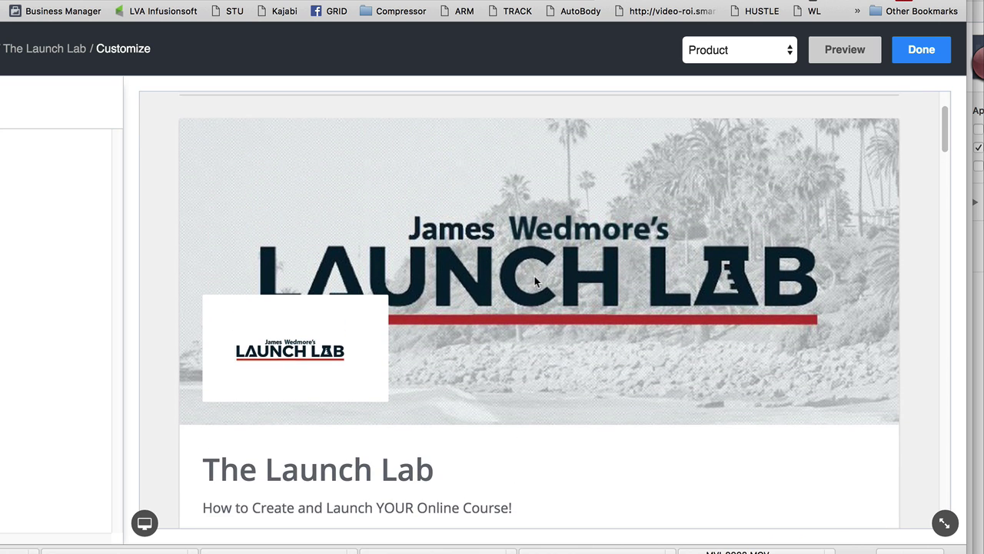
scroll(319, 354, down, 2)
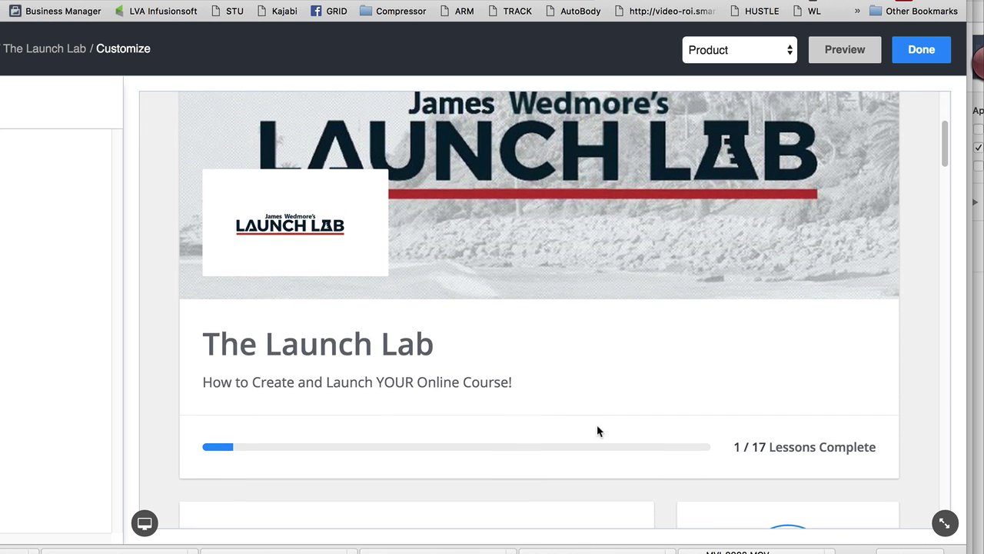
scroll(598, 431, down, 3)
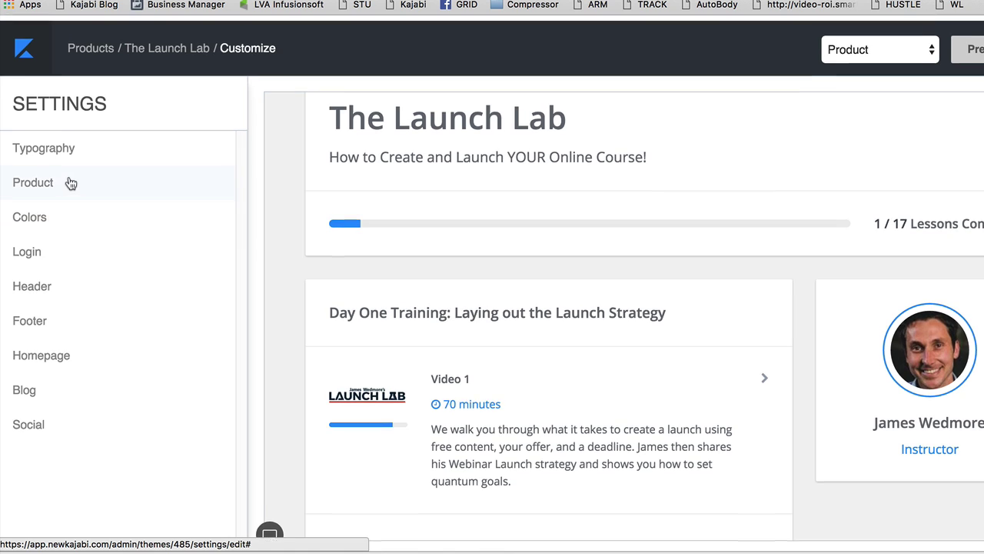
click(43, 154)
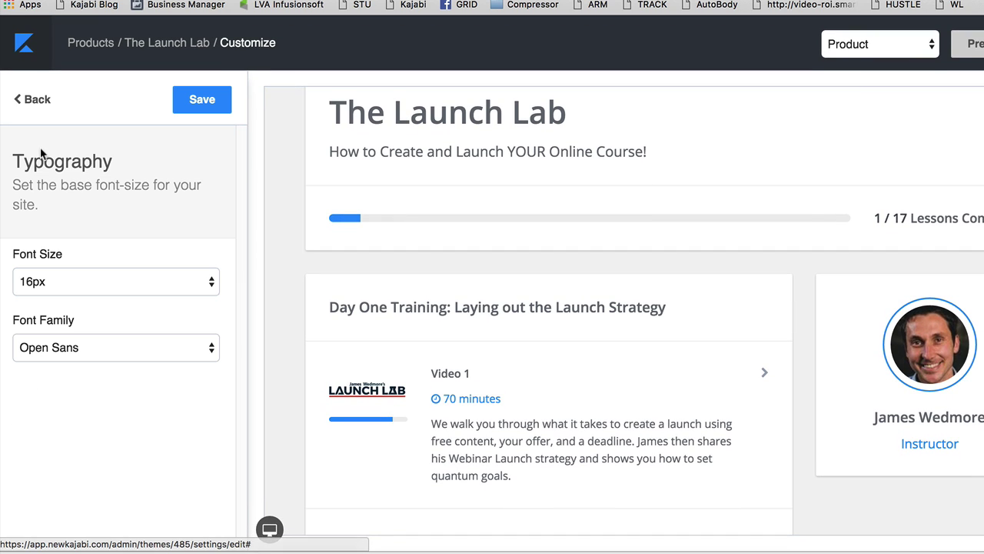
click(33, 100)
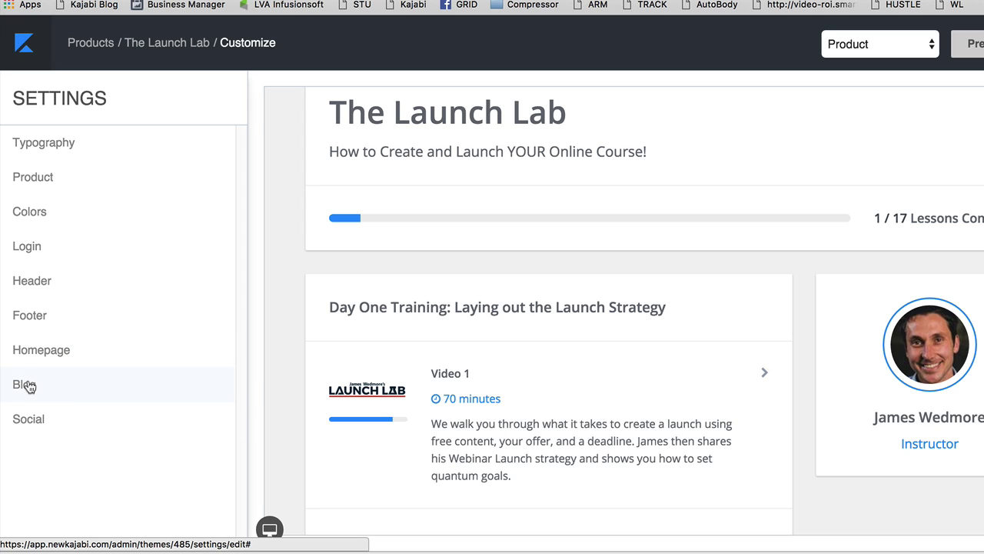
Step: Preview the Post page in the customizer and review the Product settings for the accent image and instructor, returning to the settings list
click(897, 46)
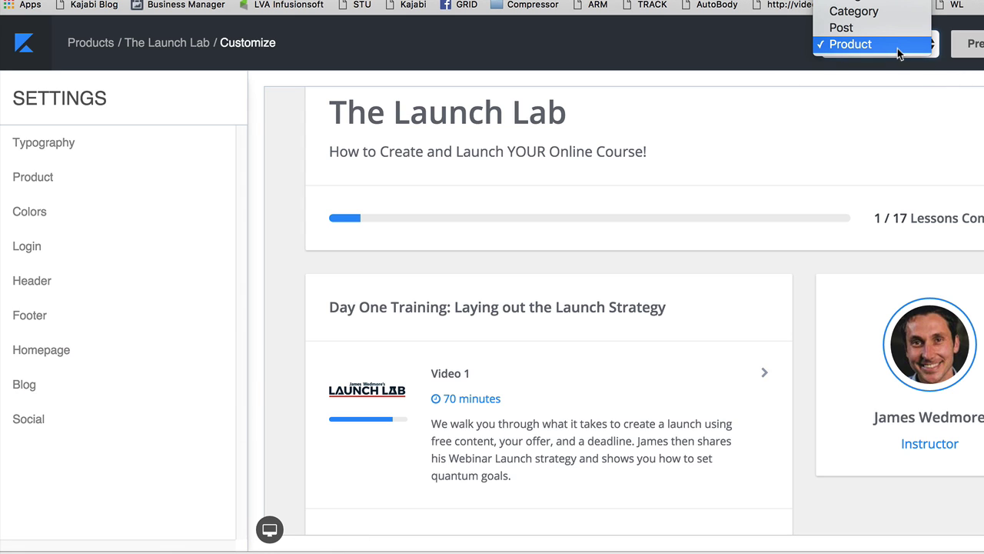
click(883, 32)
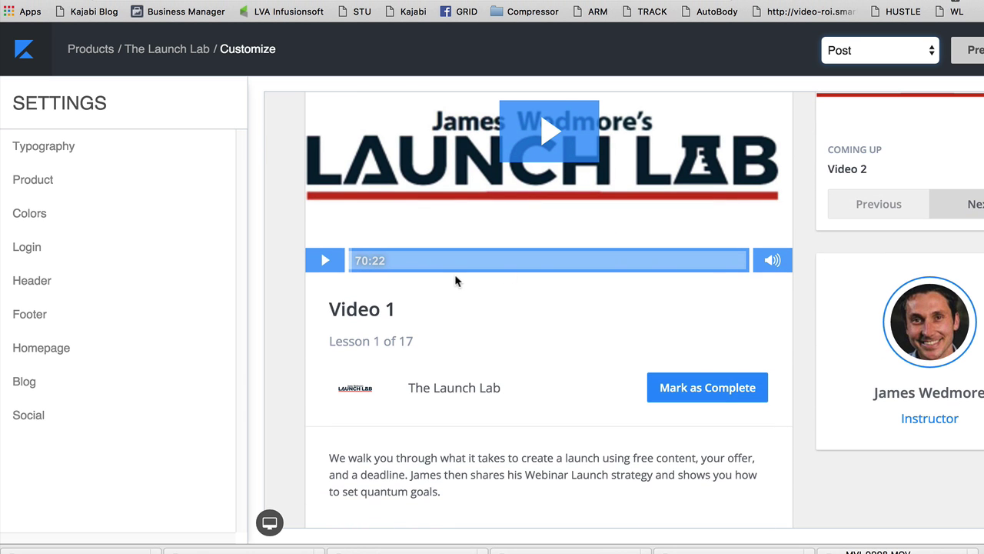
click(71, 187)
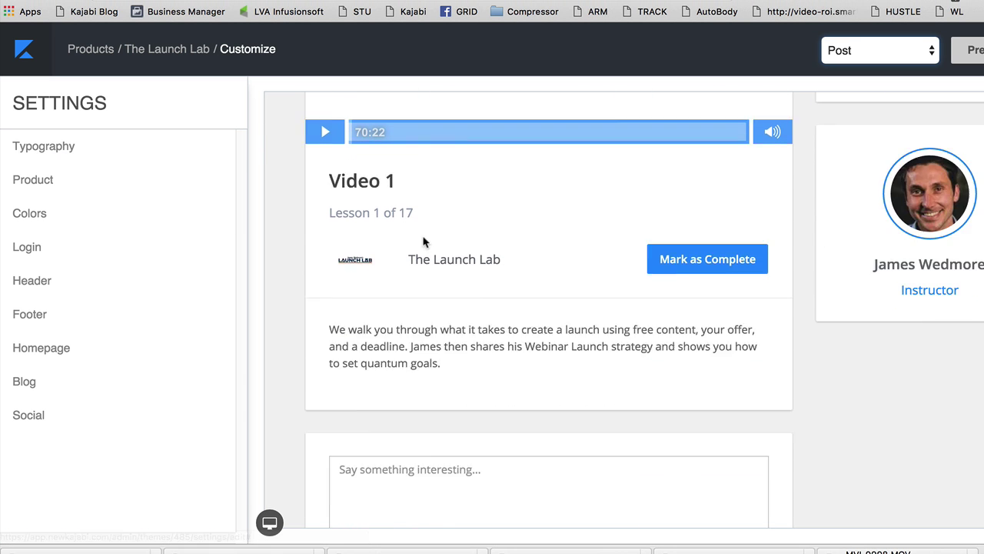
scroll(144, 281, down, 5)
scroll(144, 281, up, 5)
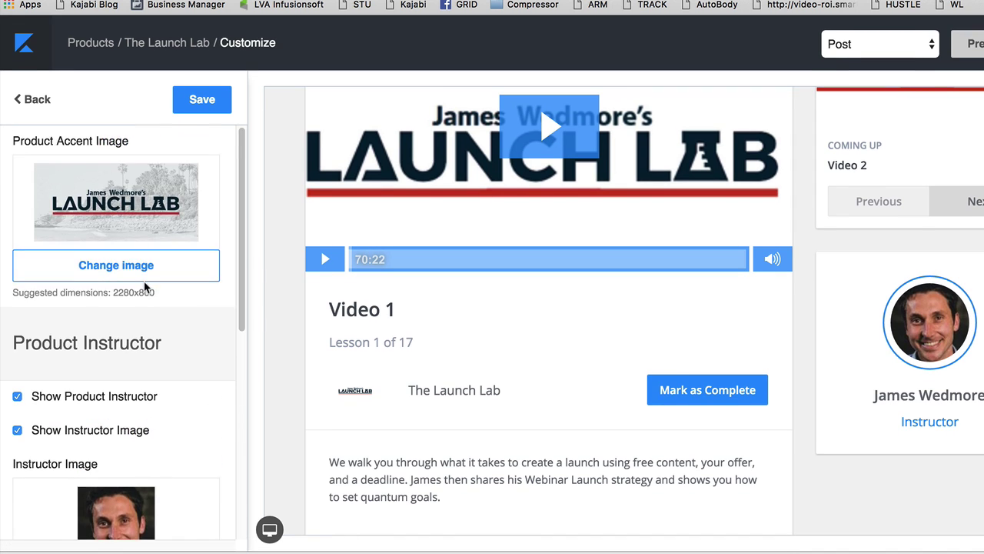
scroll(144, 281, down, 5)
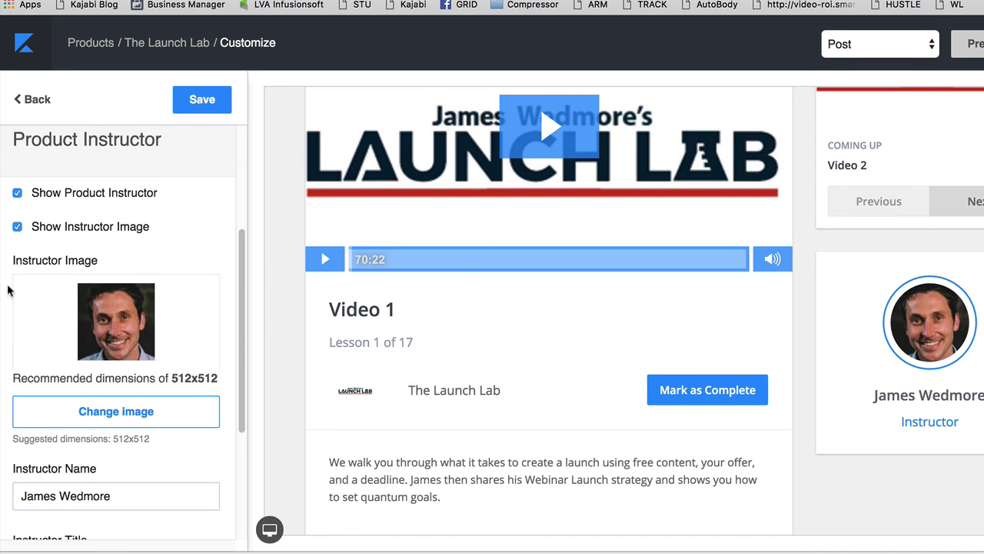
scroll(8, 290, up, 3)
click(26, 99)
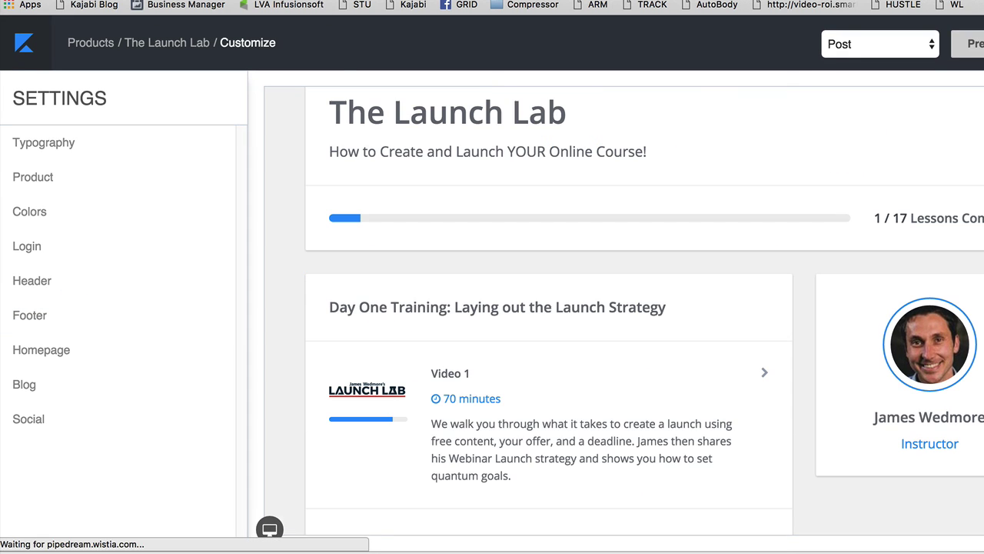
Step: Leave the customizer and open the Wedmore Product theme's code files from the product appearance page
click(34, 35)
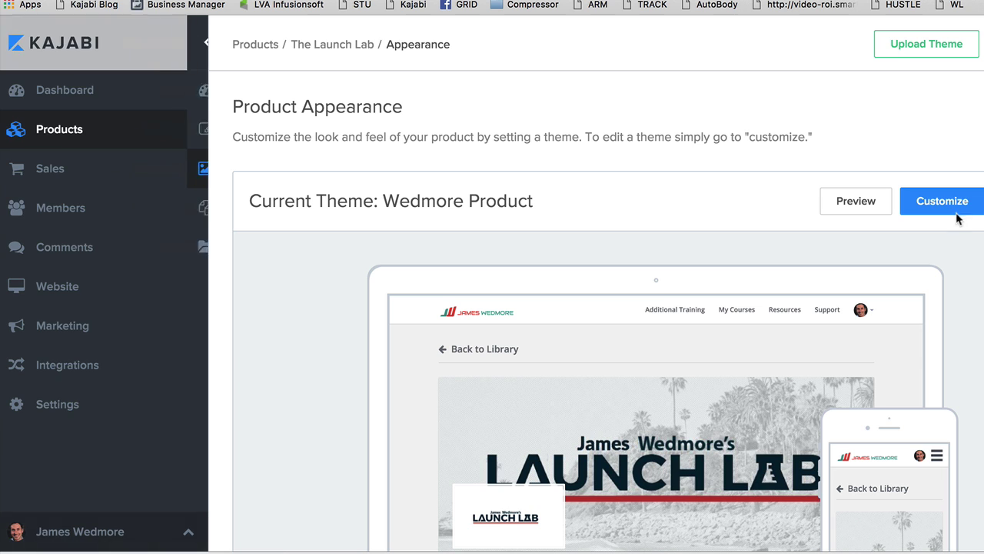
click(980, 201)
click(824, 224)
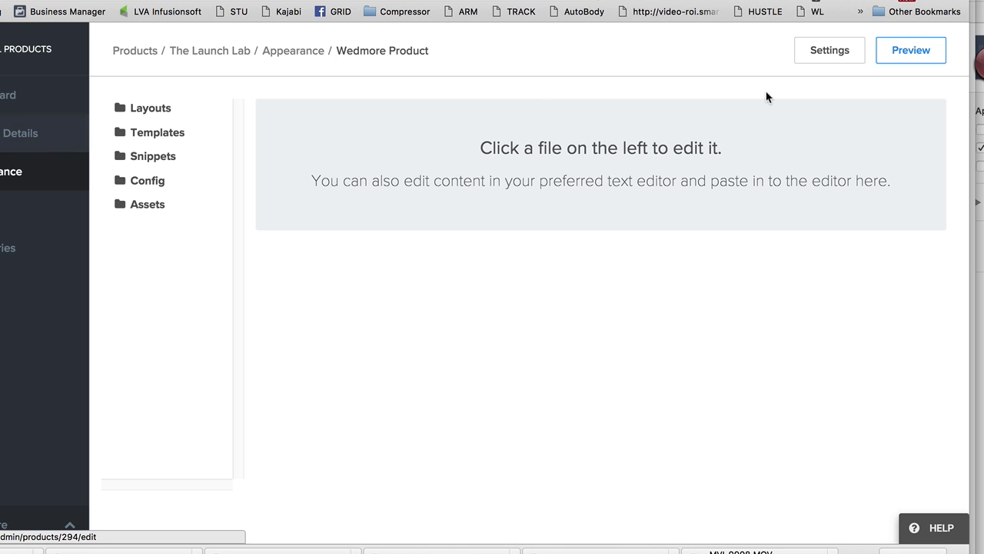
Step: Preview The Launch Lab in its own window, widen and reposition the window, and look through the course page
click(927, 46)
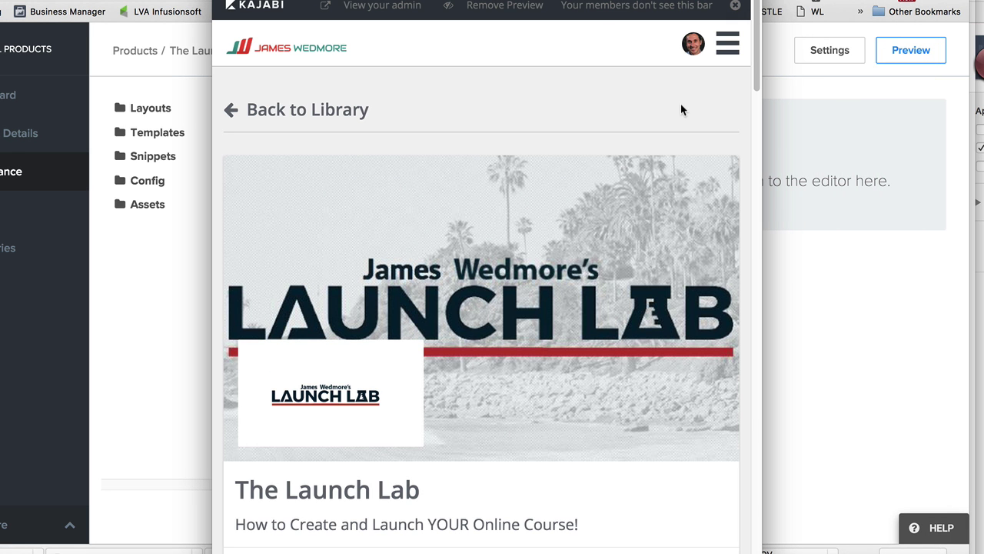
drag(784, 190, 983, 190)
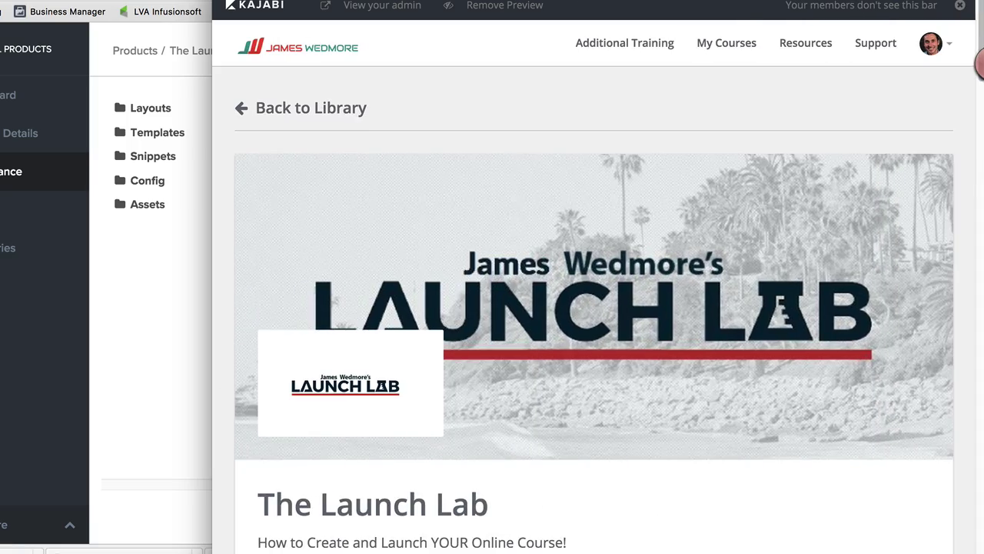
drag(769, 0, 567, 1)
scroll(439, 260, down, 20)
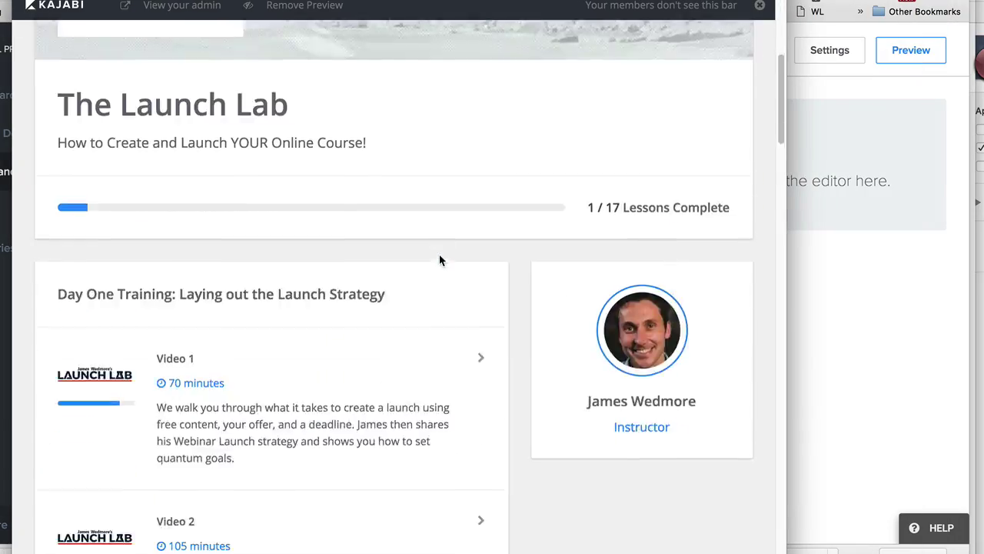
scroll(439, 260, down, 10)
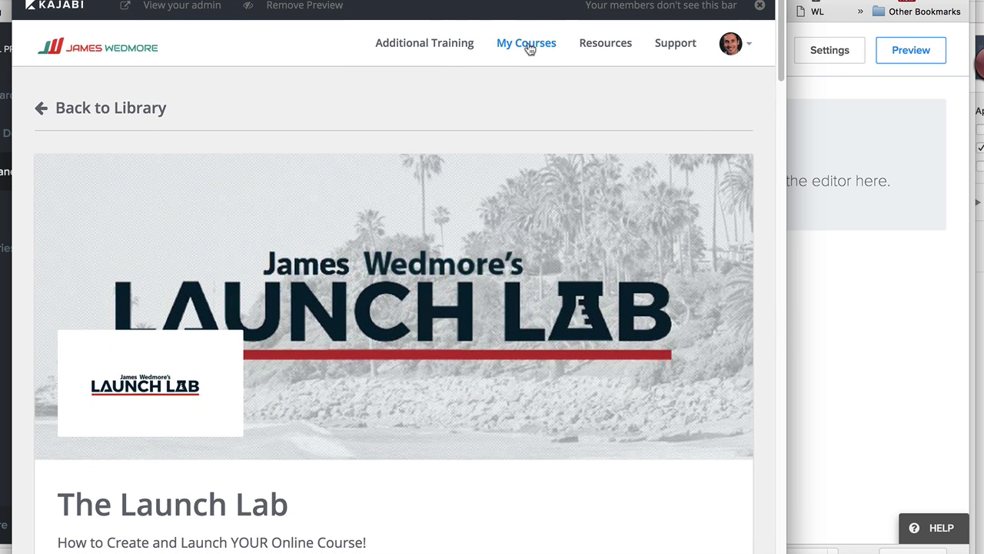
Step: Open the VideoROI course from My Courses in the preview, widen the window, and look through its modules
click(529, 45)
click(156, 406)
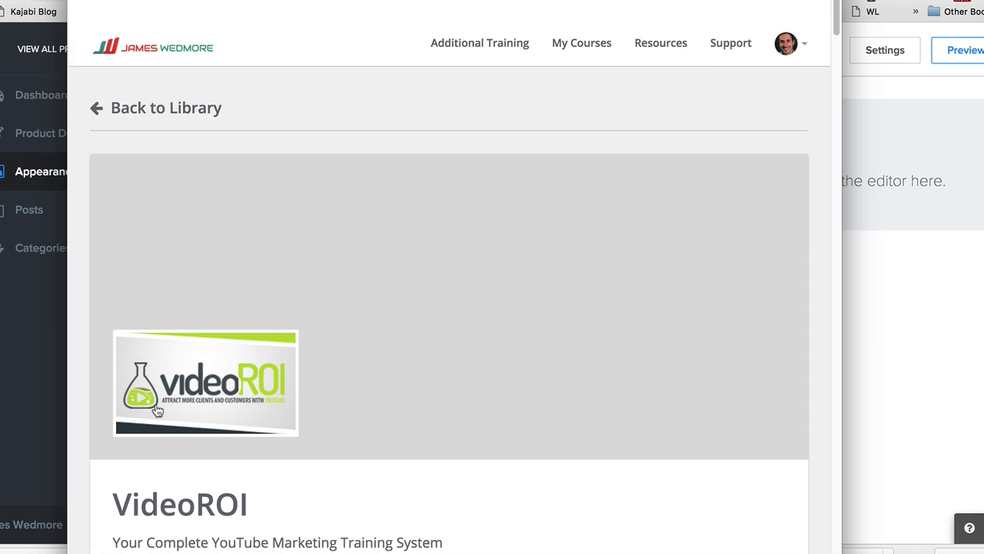
scroll(518, 309, down, 3)
scroll(839, 301, down, 7)
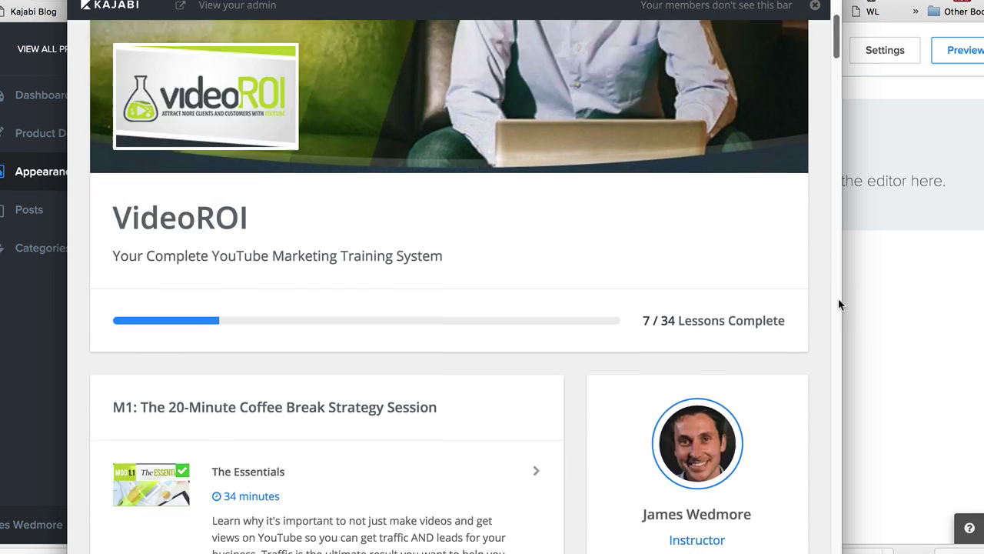
drag(842, 298, 983, 298)
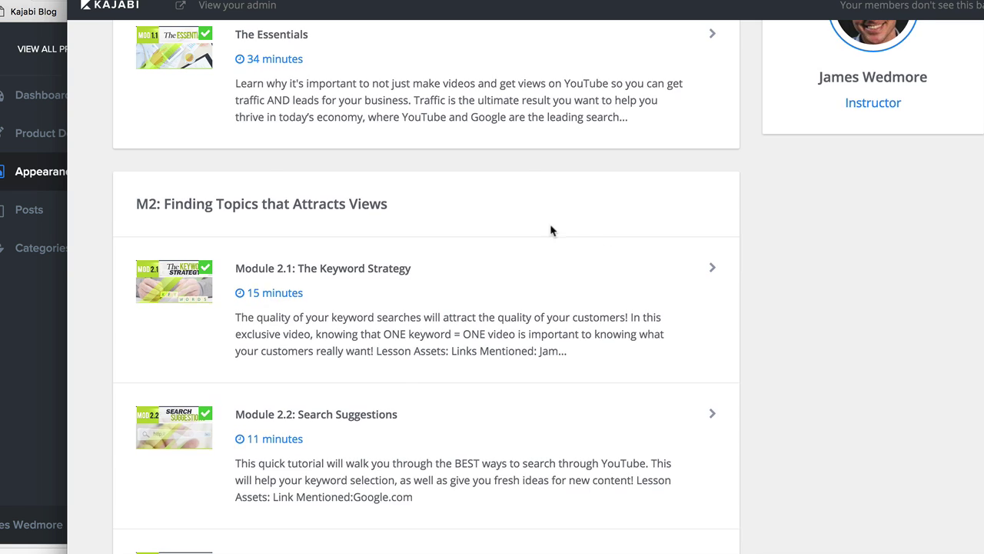
scroll(548, 228, up, 10)
scroll(474, 215, down, 5)
scroll(321, 339, down, 15)
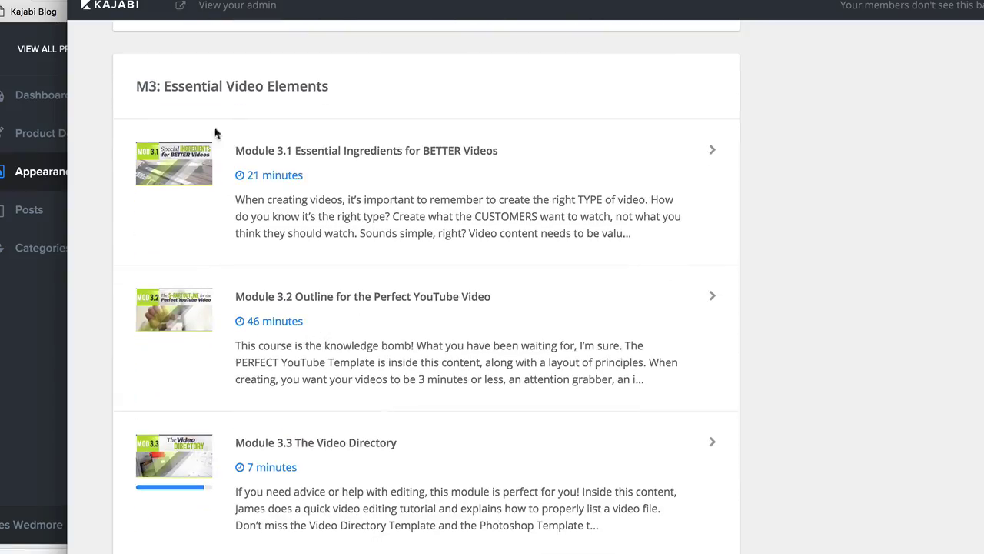
scroll(232, 366, down, 10)
scroll(232, 365, down, 10)
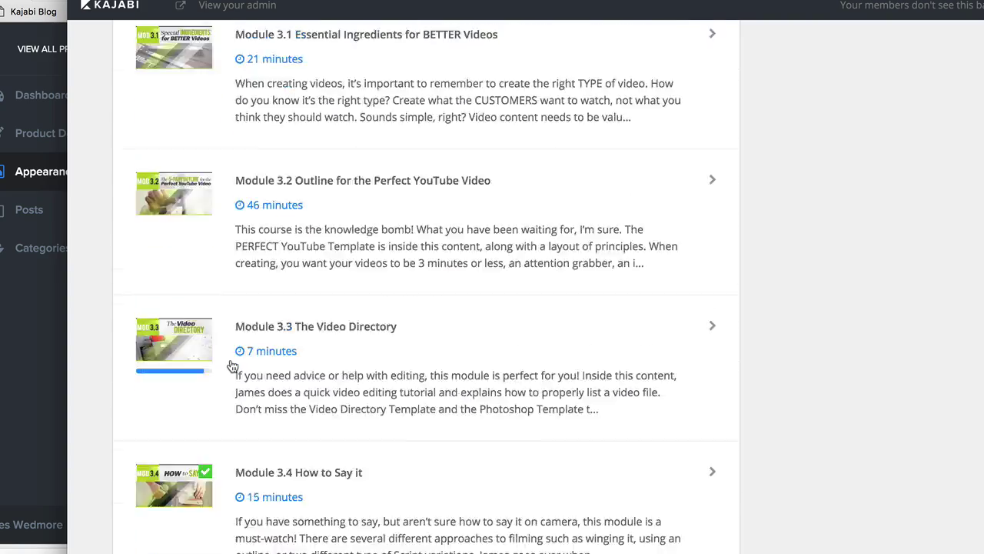
scroll(232, 366, up, 15)
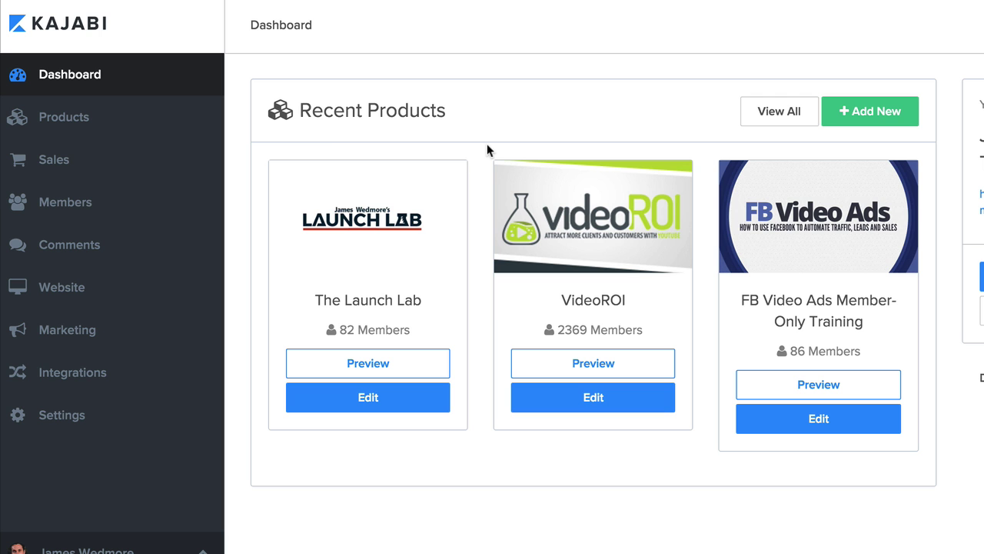
Step: Open the Sales area from the admin dashboard and look through the list of sales pages
click(44, 168)
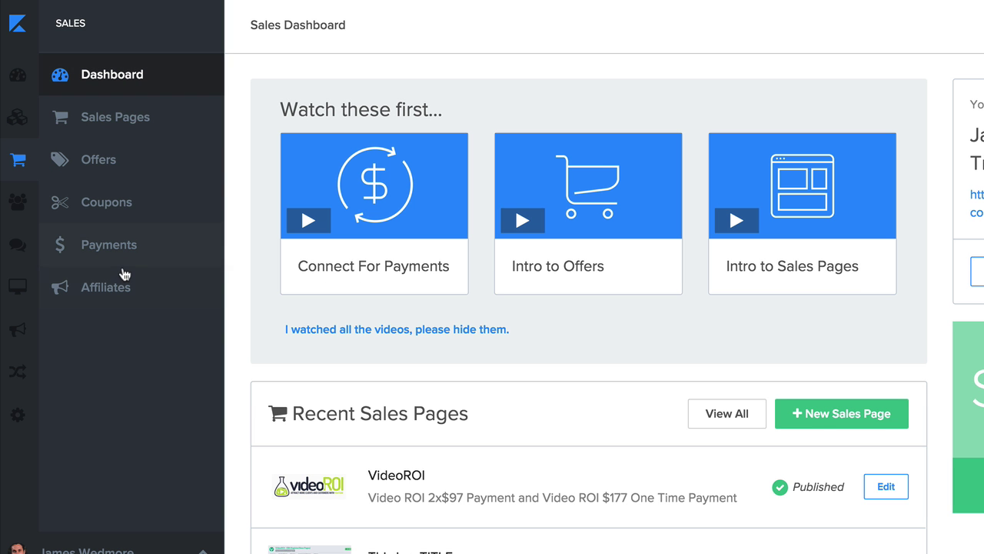
click(115, 123)
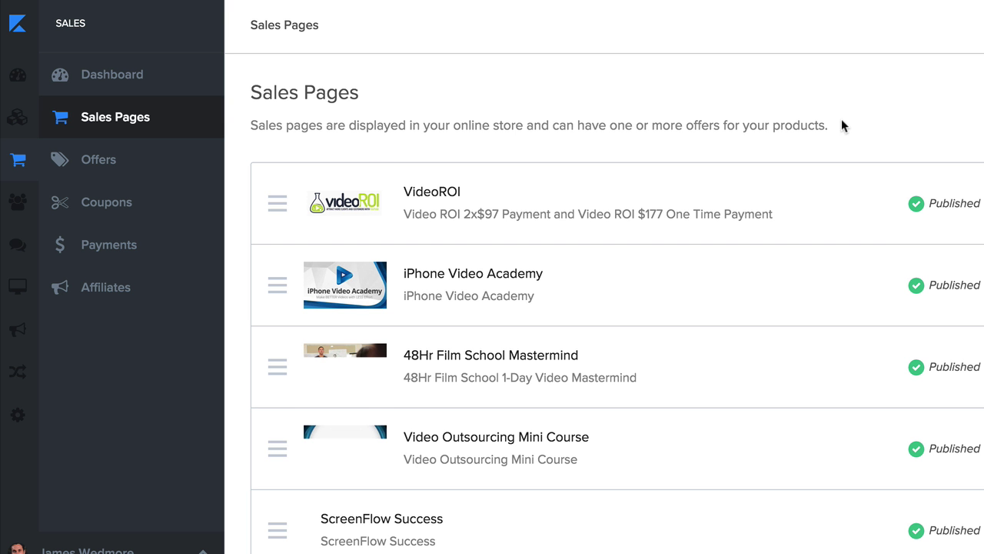
scroll(572, 296, down, 10)
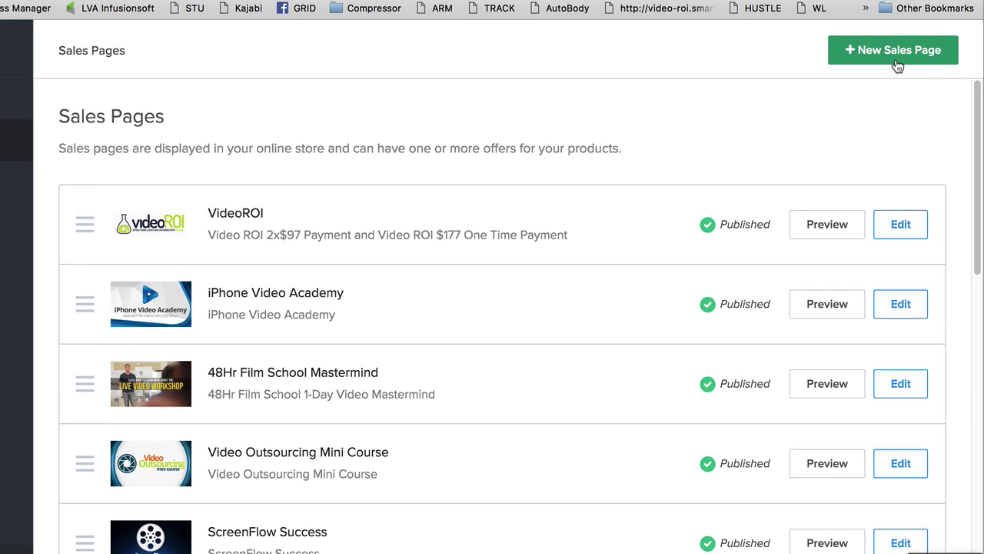
Step: Start a new sales page, examine its detail, video, redirect and SEO fields, and return to the sales pages list without saving
click(895, 62)
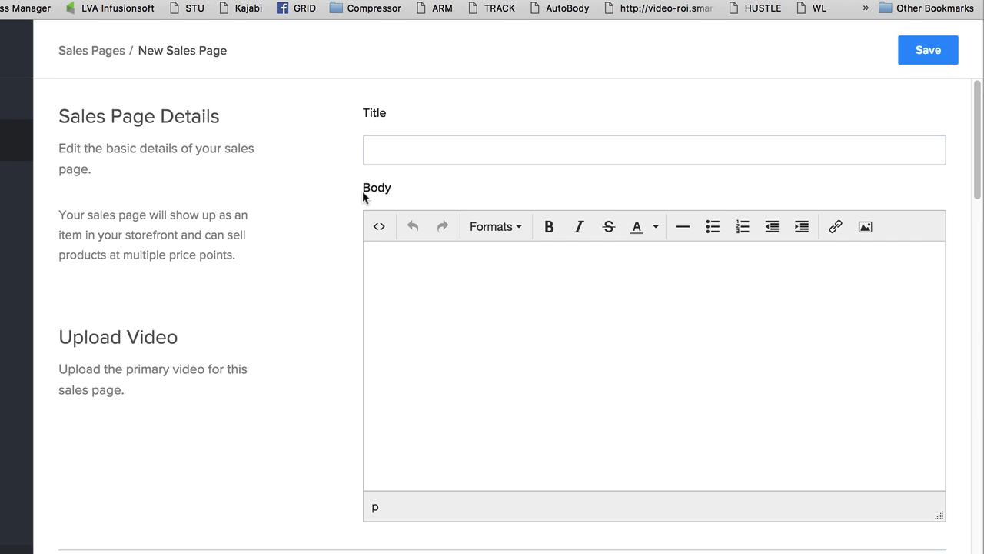
scroll(569, 434, down, 5)
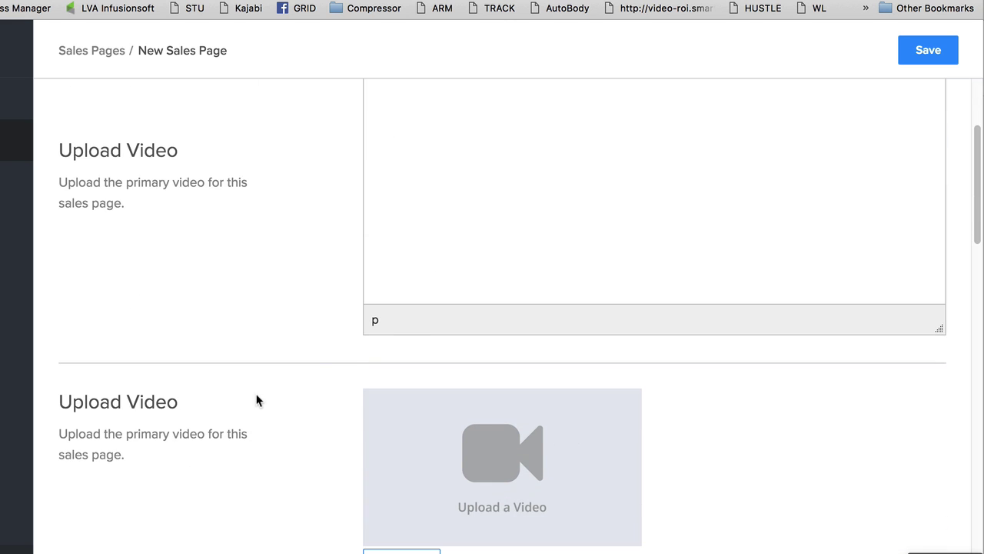
scroll(258, 400, up, 5)
click(440, 351)
scroll(440, 350, up, 1)
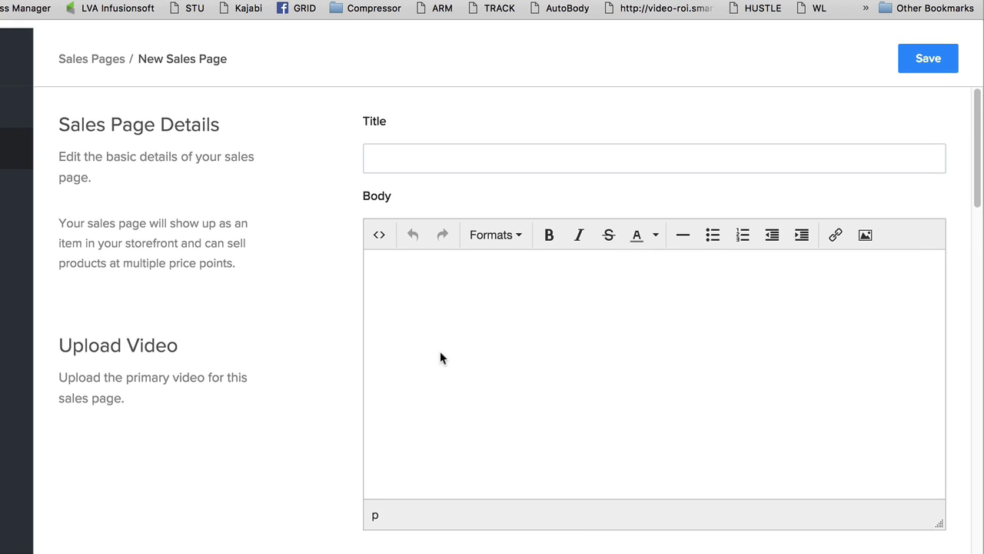
scroll(308, 343, down, 15)
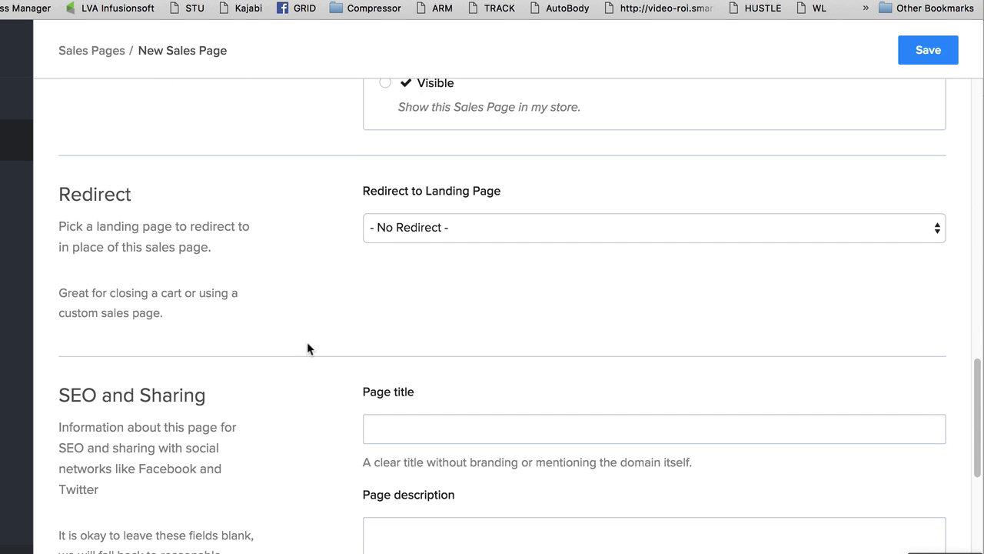
scroll(307, 347, up, 20)
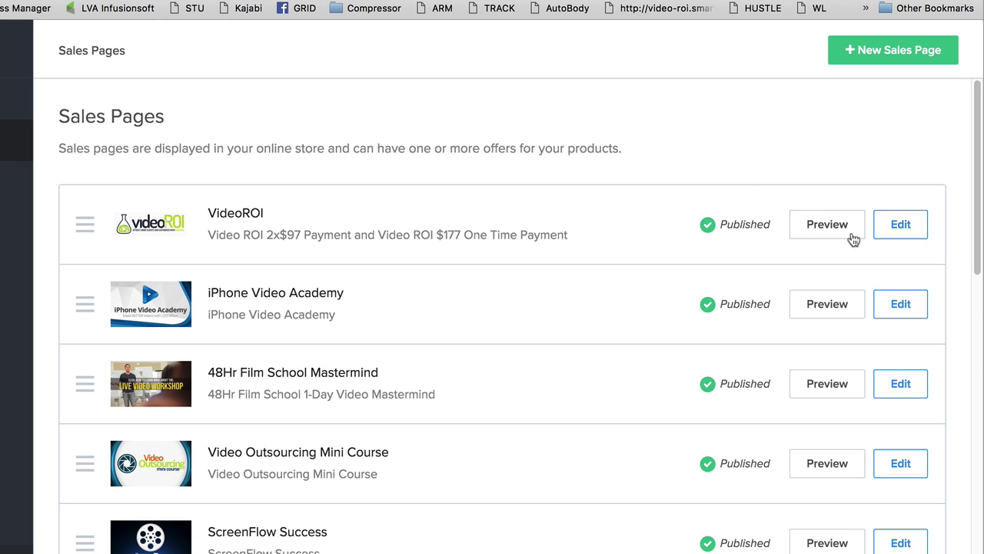
Step: Preview the VideoROI sales page in a new tab, play its video, and open the checkout for the 2x$97 payment option
right_click(836, 229)
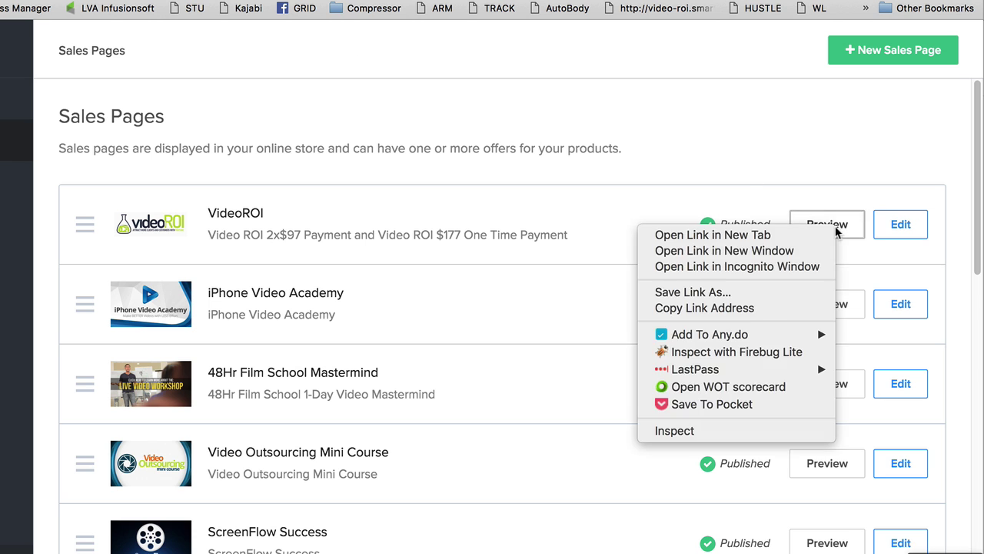
click(778, 236)
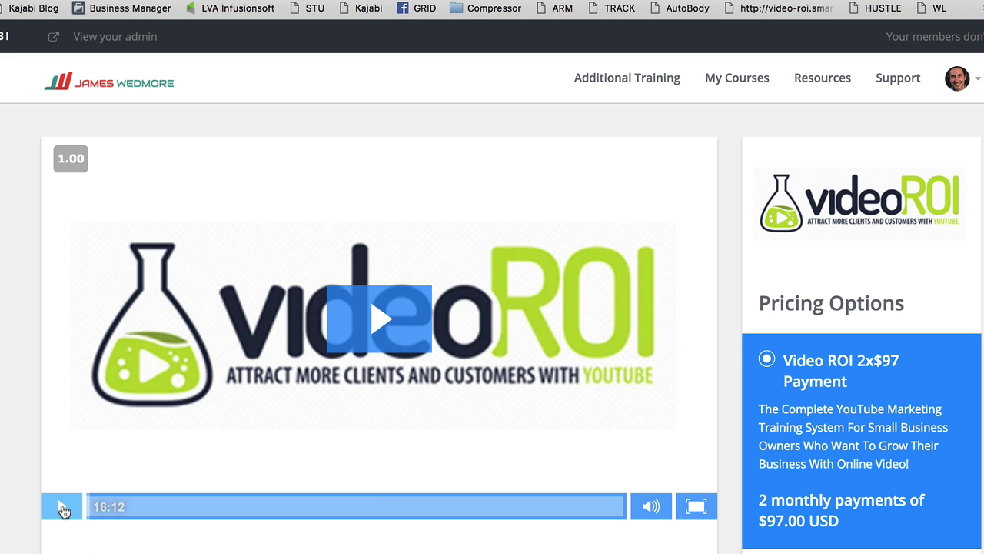
click(62, 505)
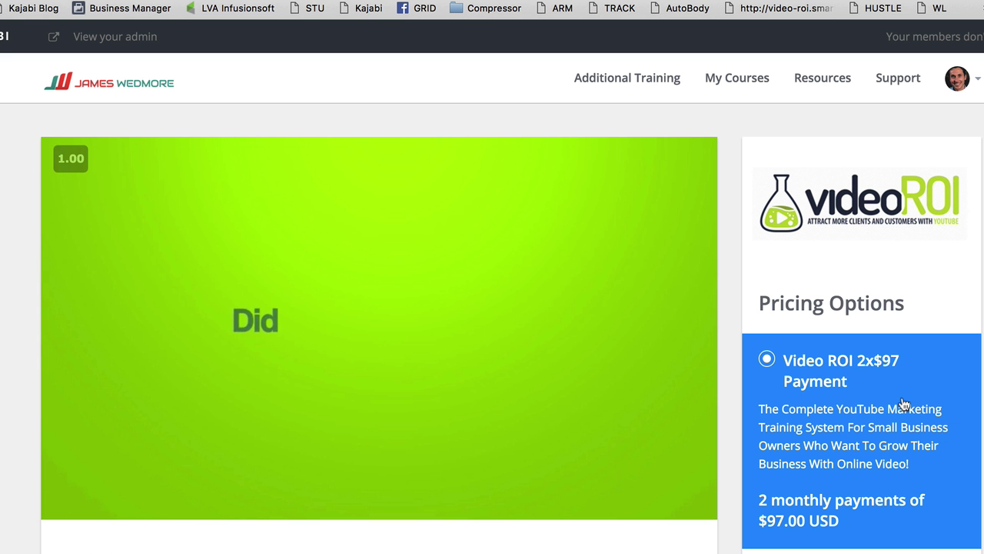
scroll(904, 405, down, 5)
click(860, 422)
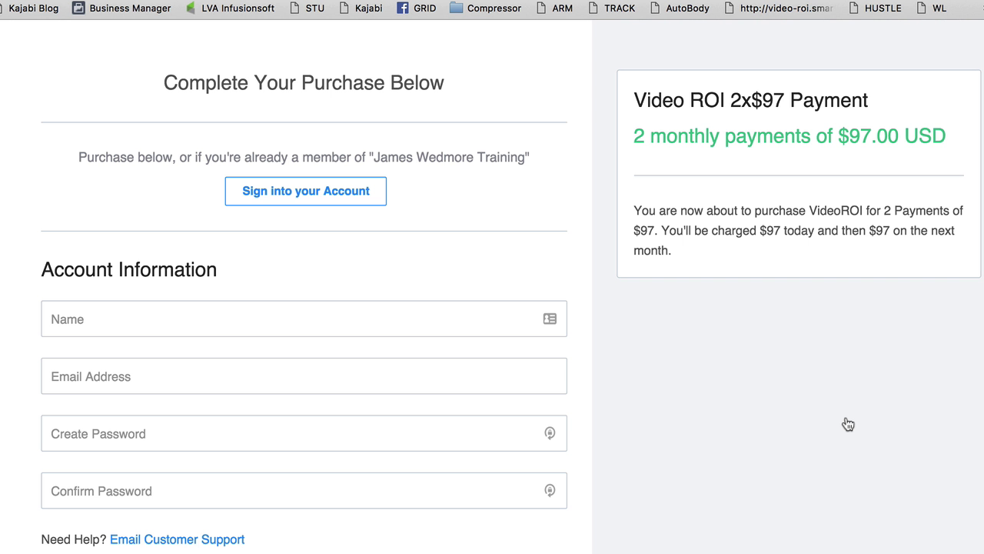
Step: Examine the VideoROI checkout page, including its sign-in option, account, billing and additional information fields, mailing list checkbox, and order summary
scroll(572, 149, down, 9)
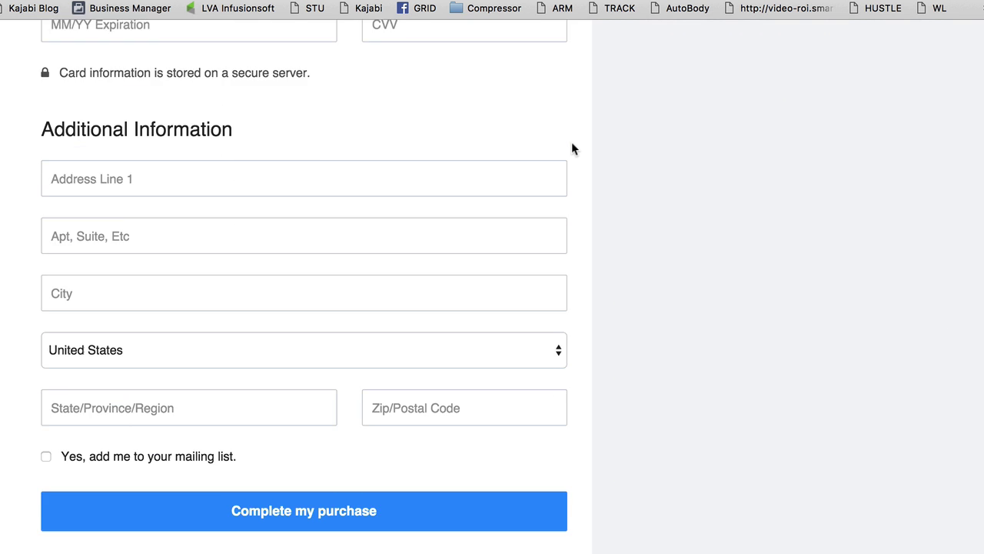
scroll(572, 149, up, 10)
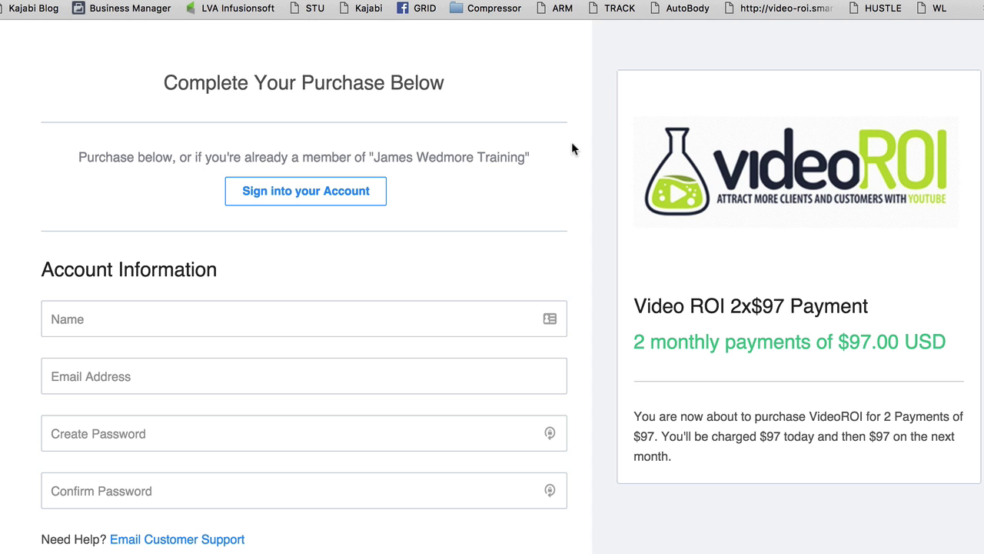
scroll(802, 213, down, 8)
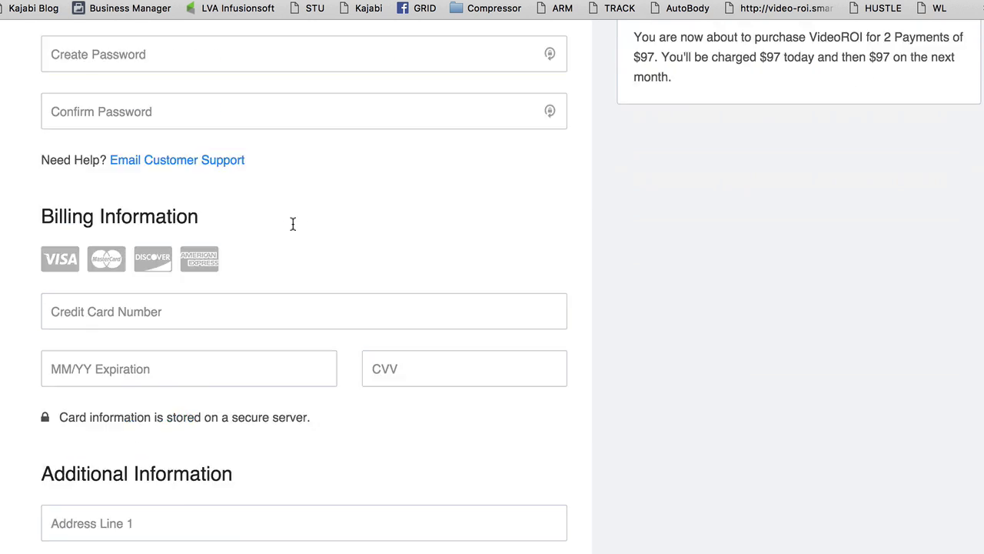
scroll(293, 228, up, 8)
scroll(520, 320, down, 2)
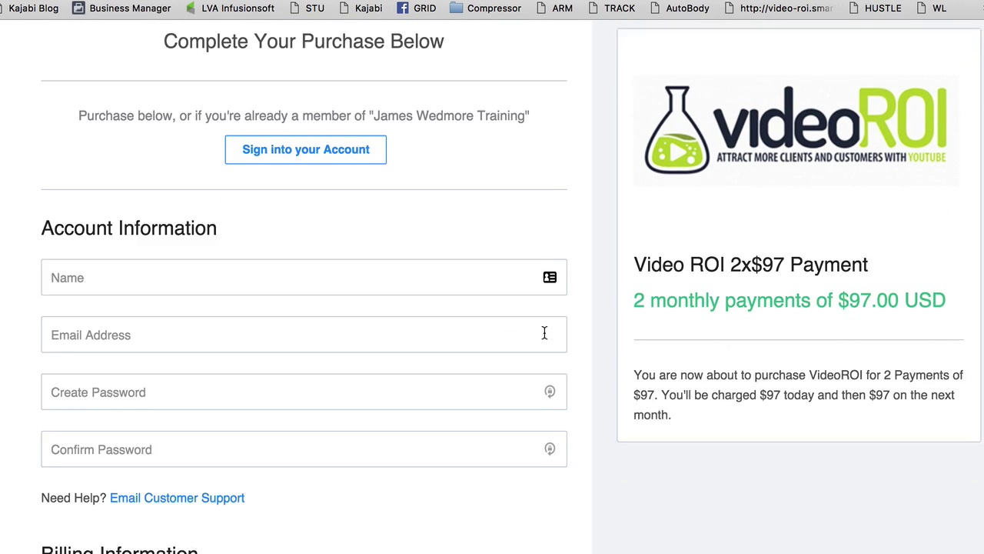
scroll(545, 339, down, 9)
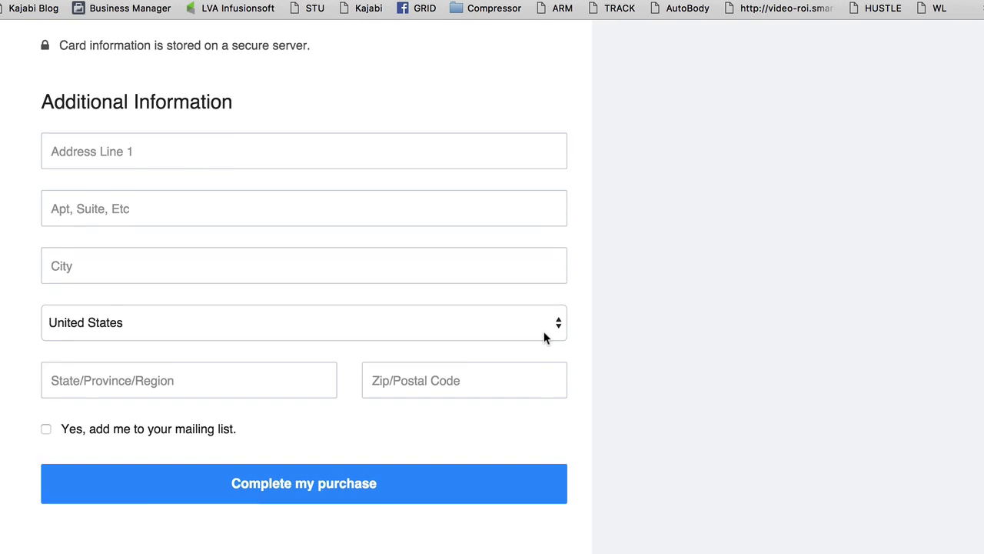
scroll(286, 160, up, 10)
click(270, 196)
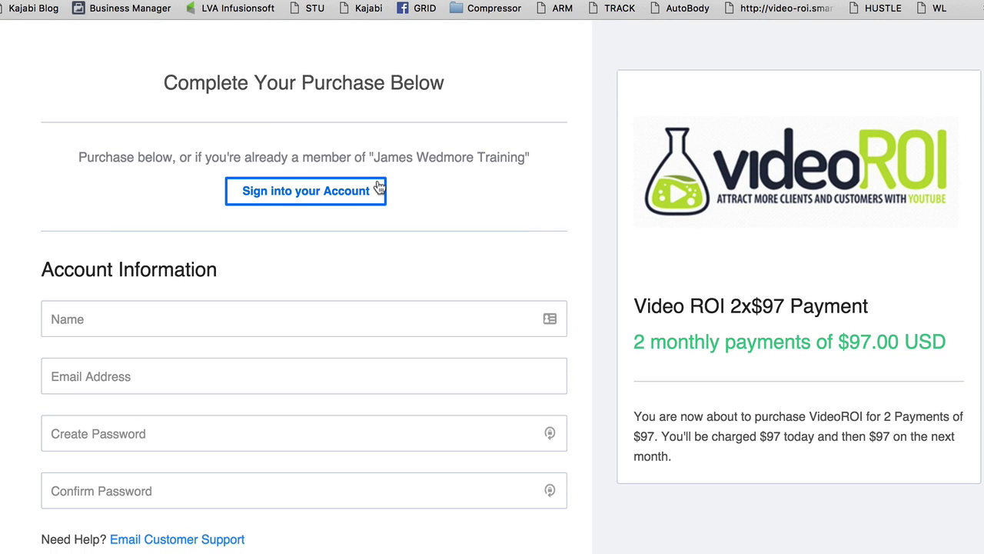
scroll(611, 273, down, 10)
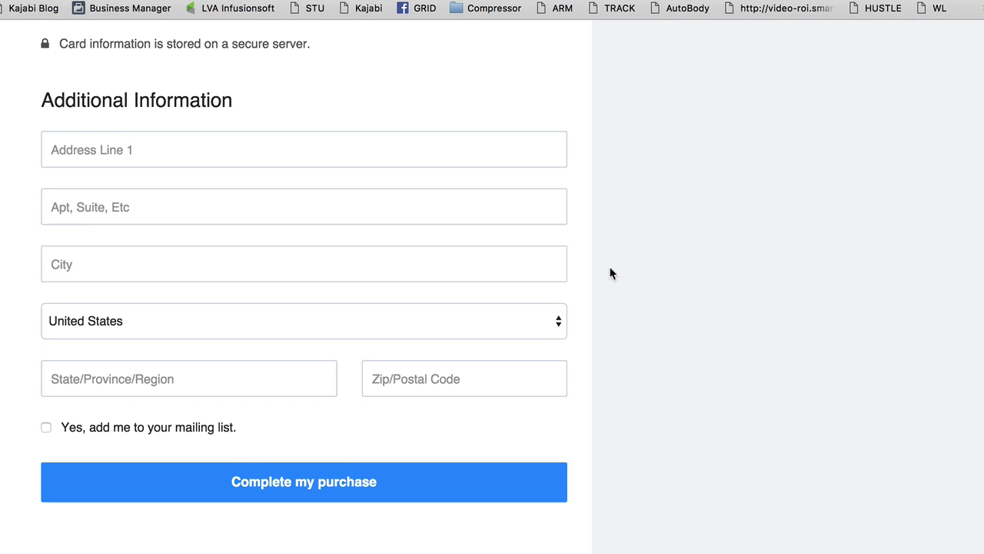
scroll(612, 273, up, 15)
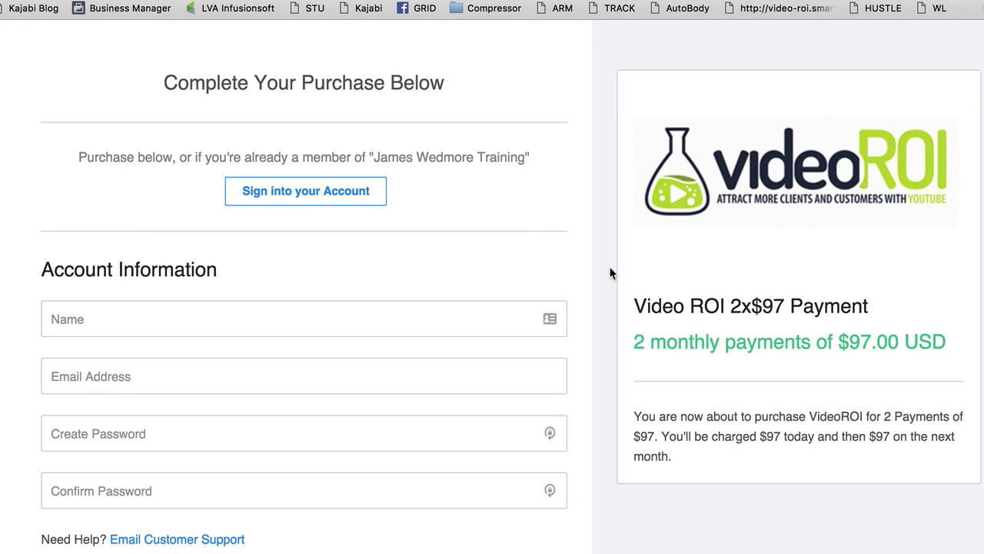
scroll(611, 273, down, 10)
scroll(611, 273, up, 15)
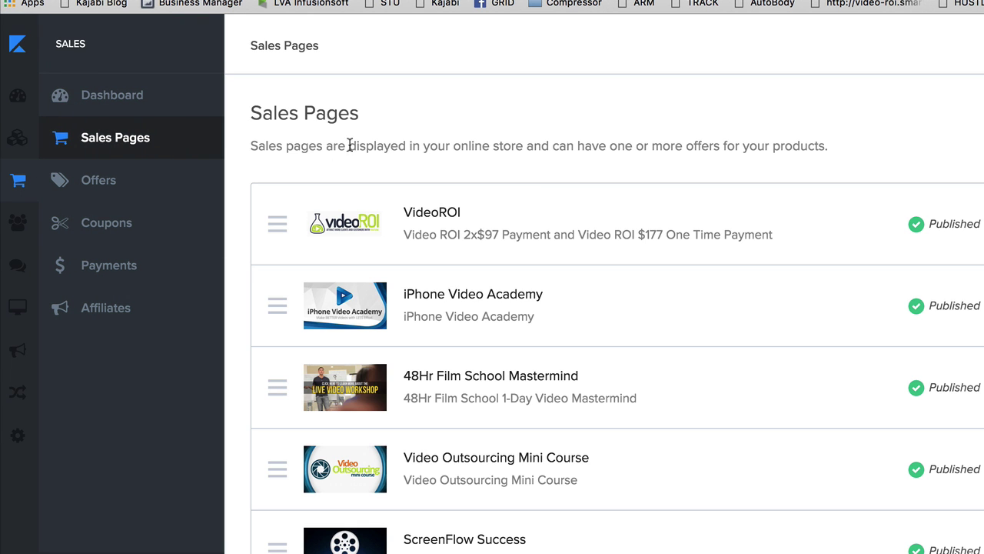
Step: Open the Offers list in the Sales area, start a new offer, and look through its detail, image and product fields
click(117, 189)
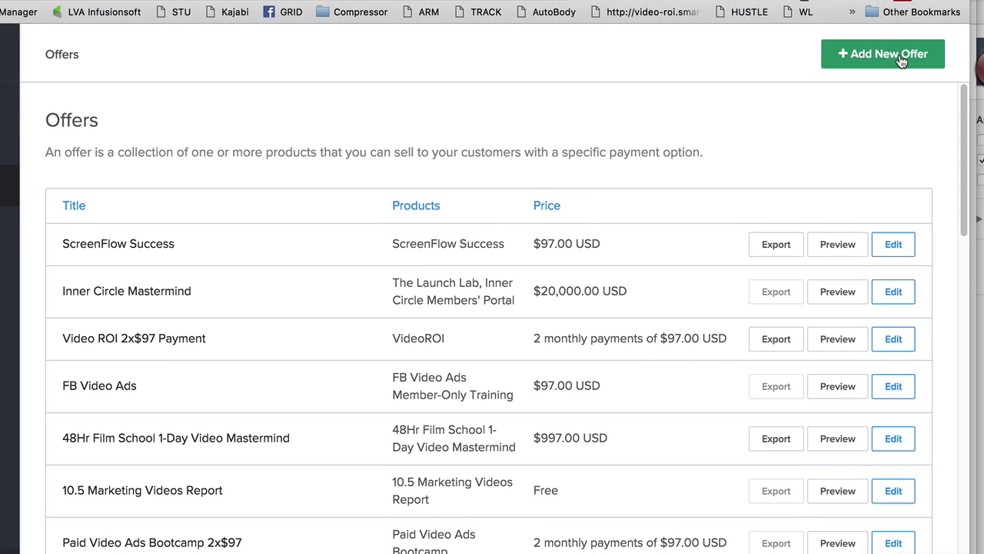
click(901, 60)
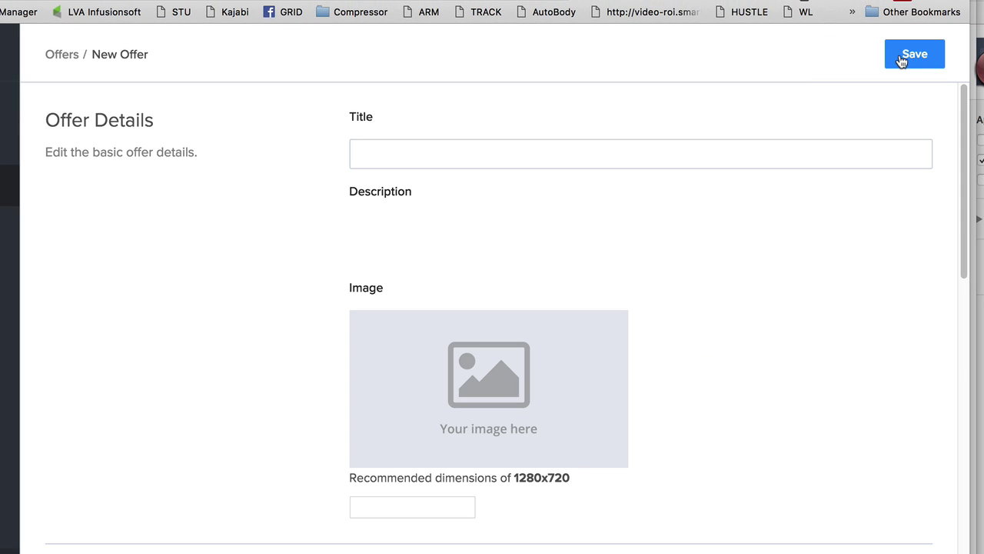
scroll(543, 469, down, 10)
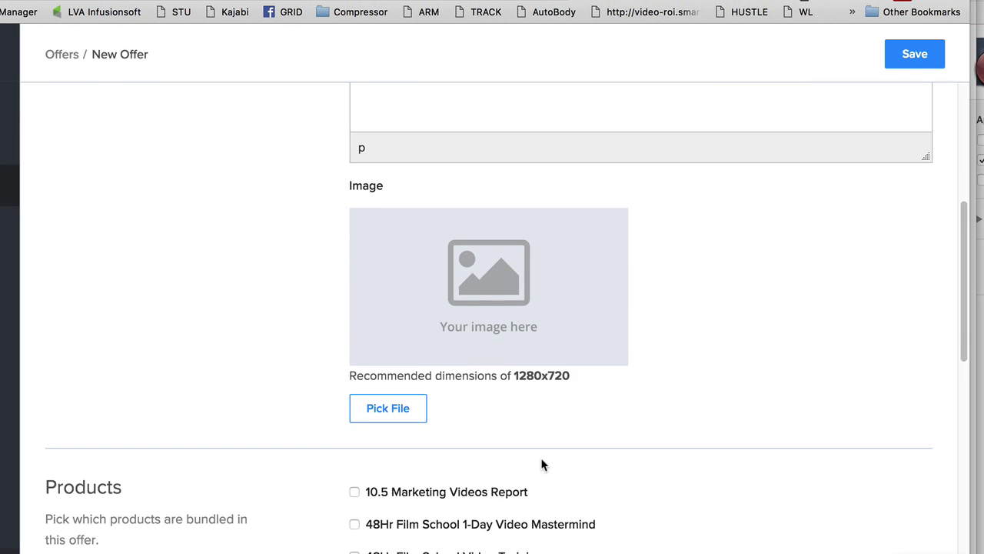
scroll(542, 464, down, 6)
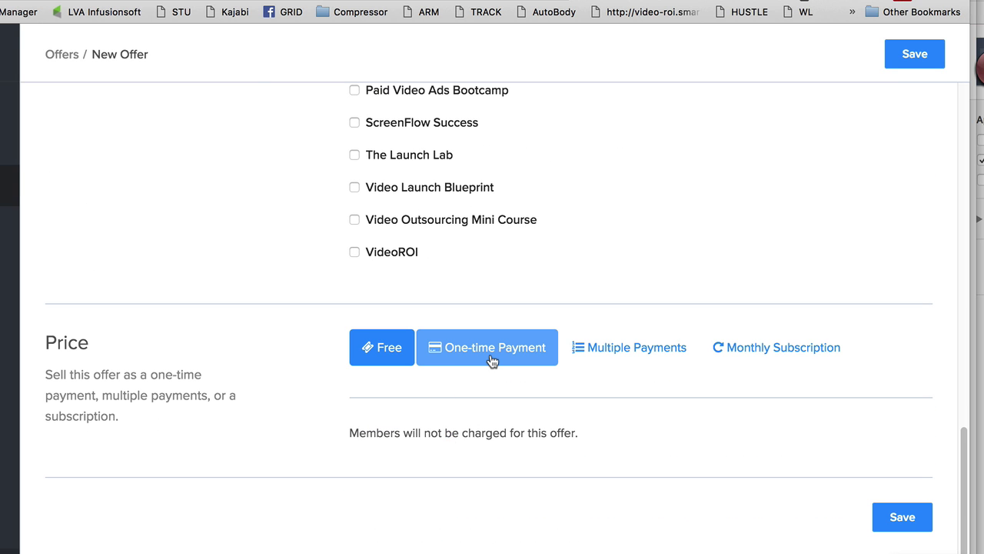
Step: Look through the new offer's One-time Payment, Multiple Payments and Monthly Subscription pricing options
click(480, 349)
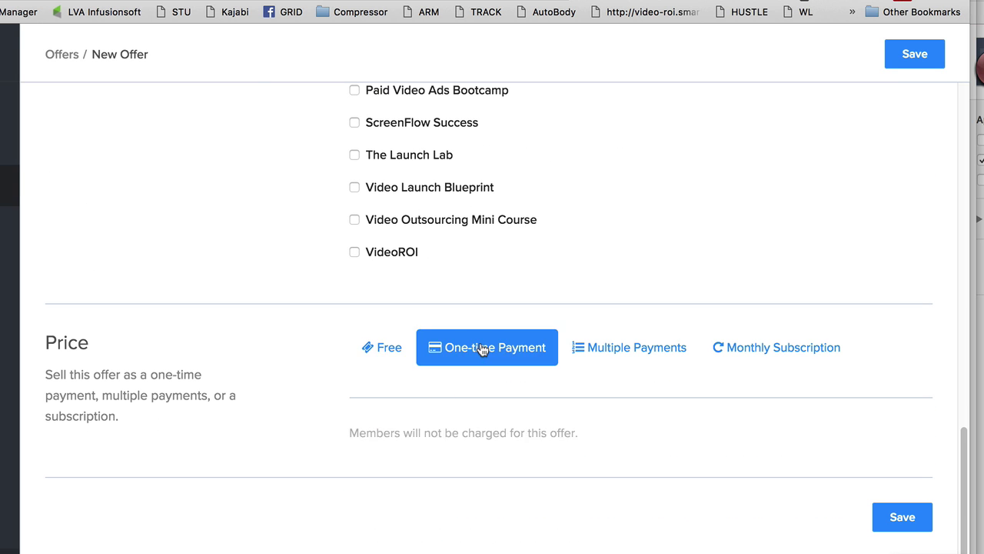
scroll(599, 281, down, 3)
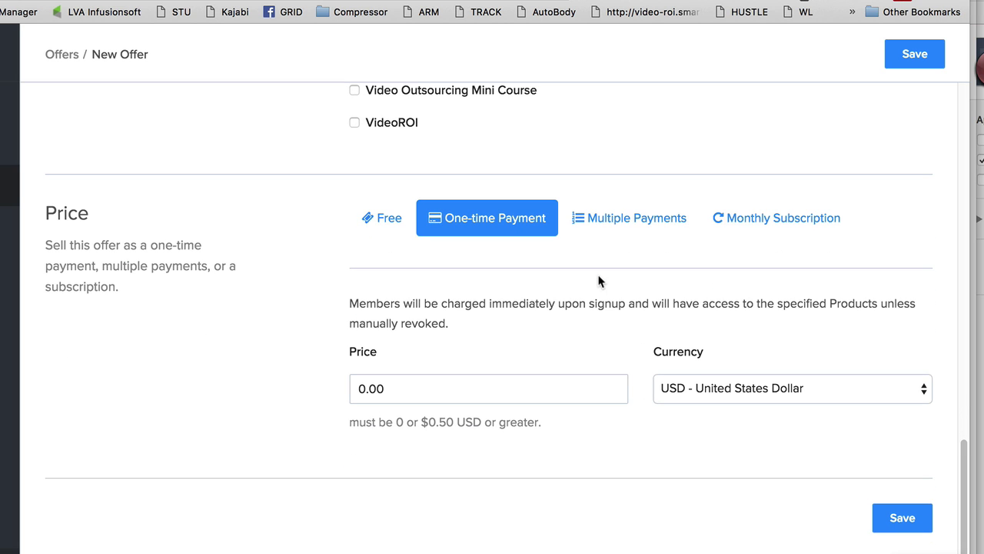
click(600, 231)
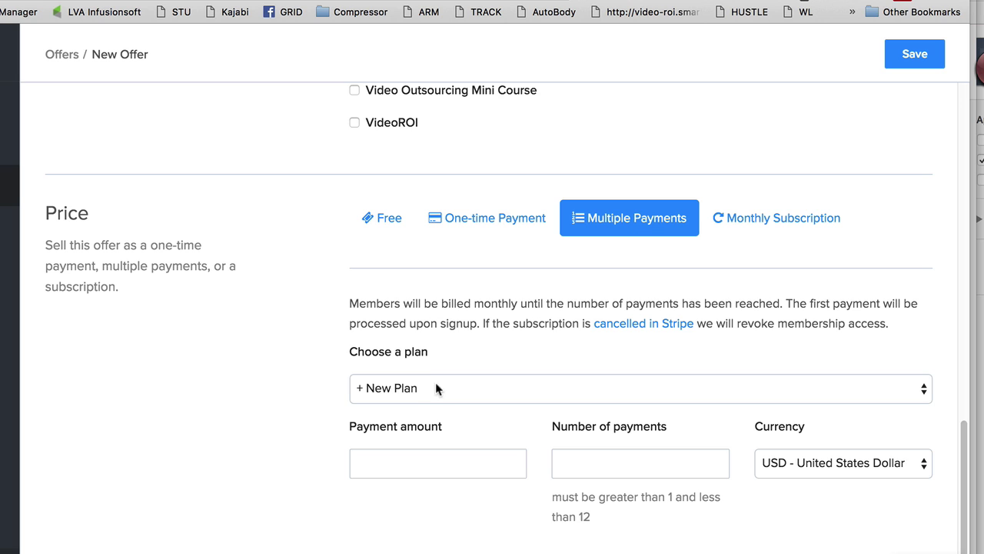
click(409, 452)
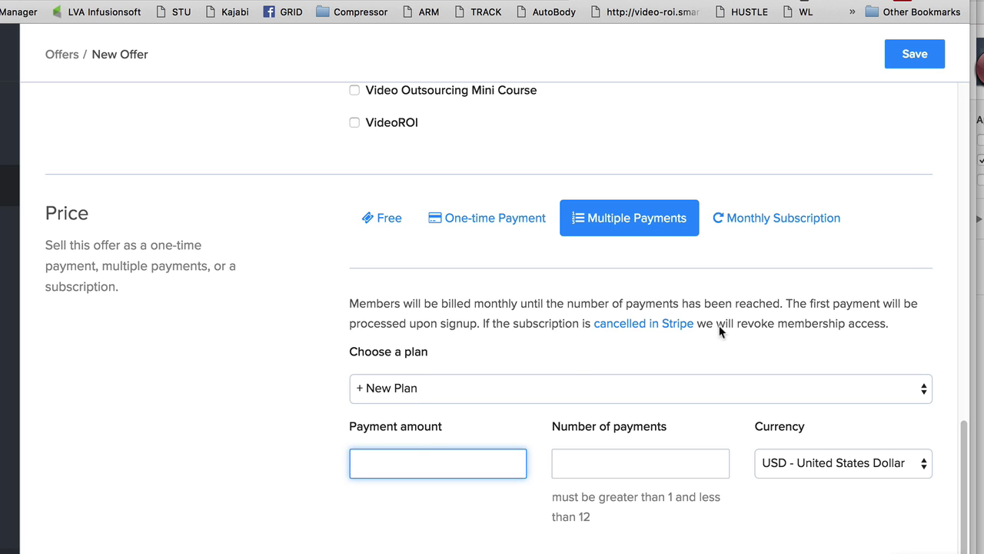
click(784, 221)
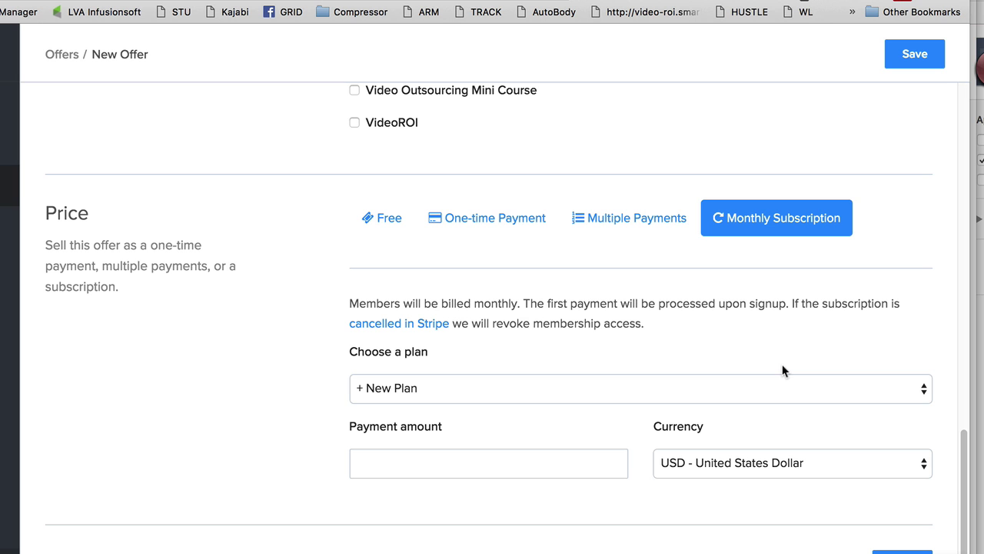
scroll(782, 371, down, 1)
scroll(782, 371, up, 3)
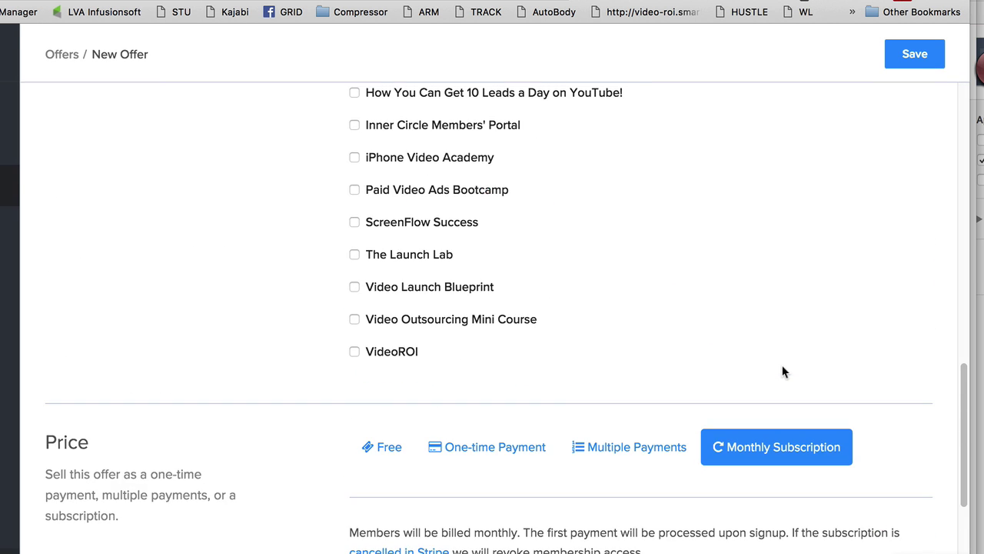
scroll(781, 367, down, 3)
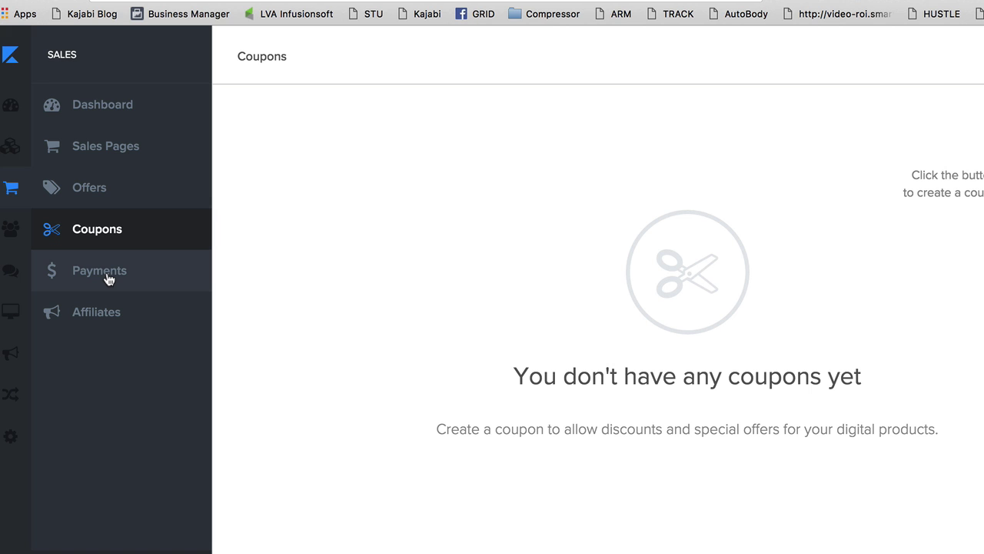
Step: Open the Affiliates area, examine its dashboard statistics and signup and login links, and check the affiliate logo settings
click(90, 320)
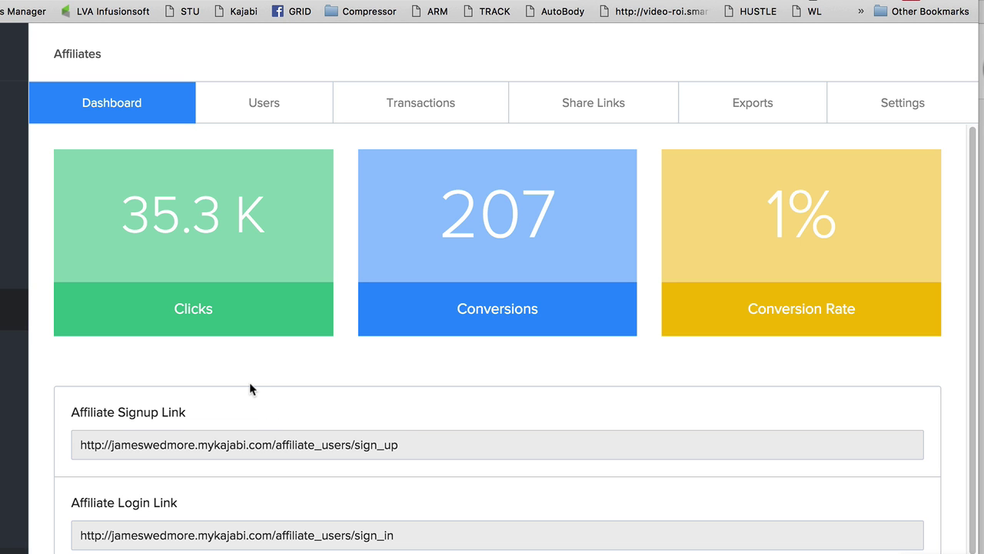
scroll(249, 388, down, 1)
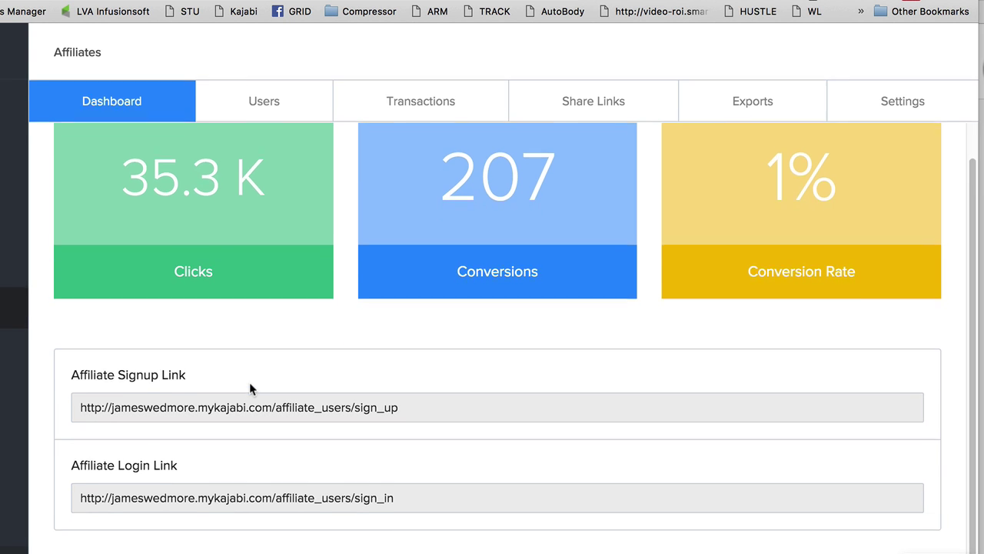
scroll(249, 389, up, 2)
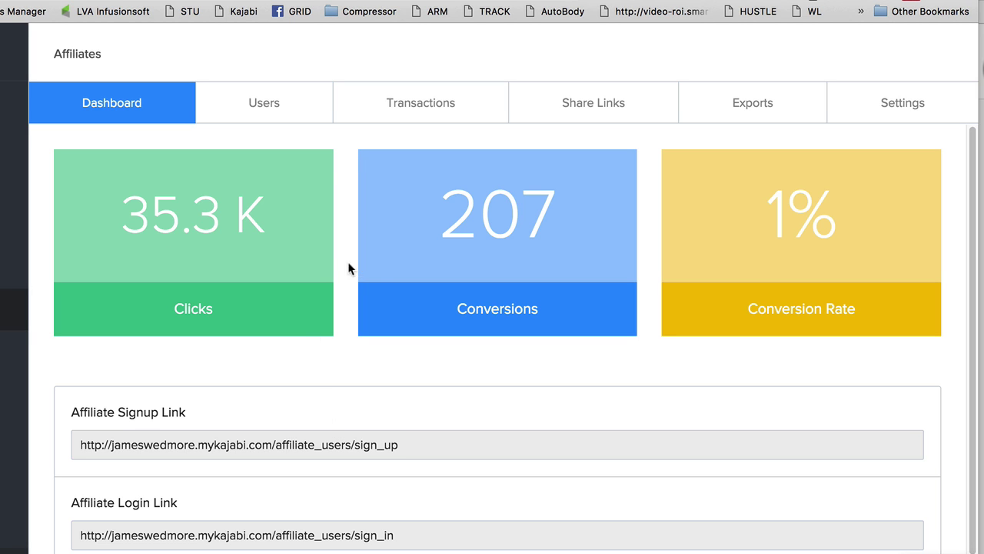
scroll(551, 288, down, 2)
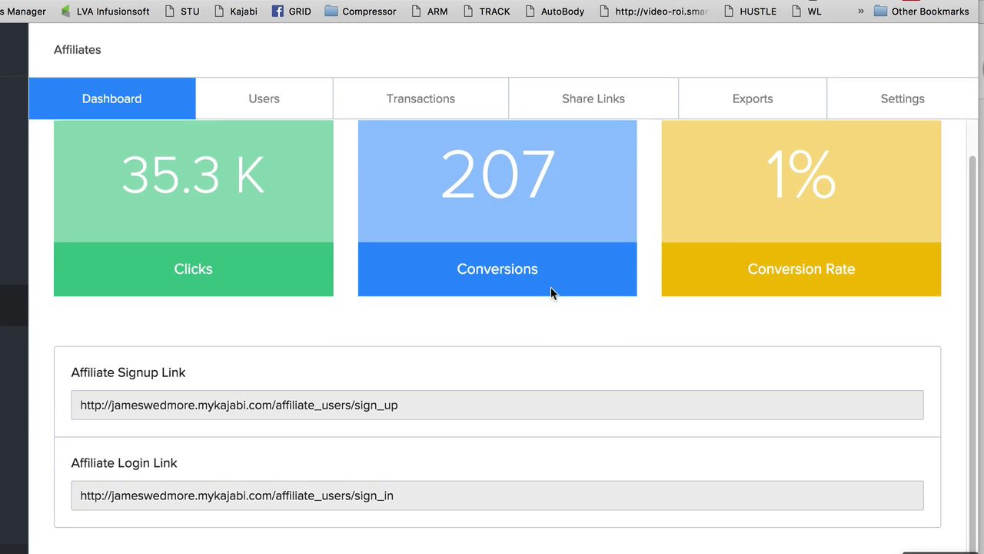
scroll(551, 288, up, 2)
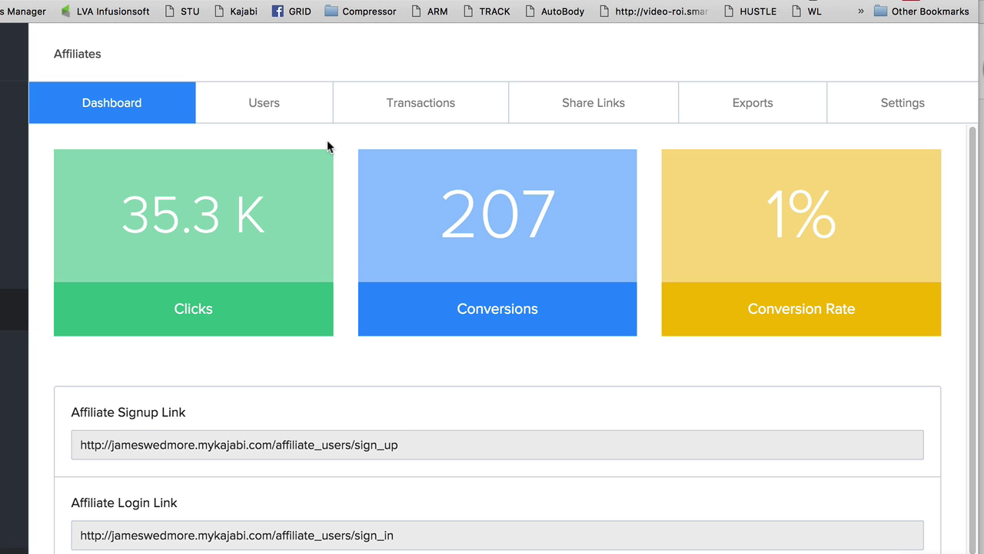
click(857, 114)
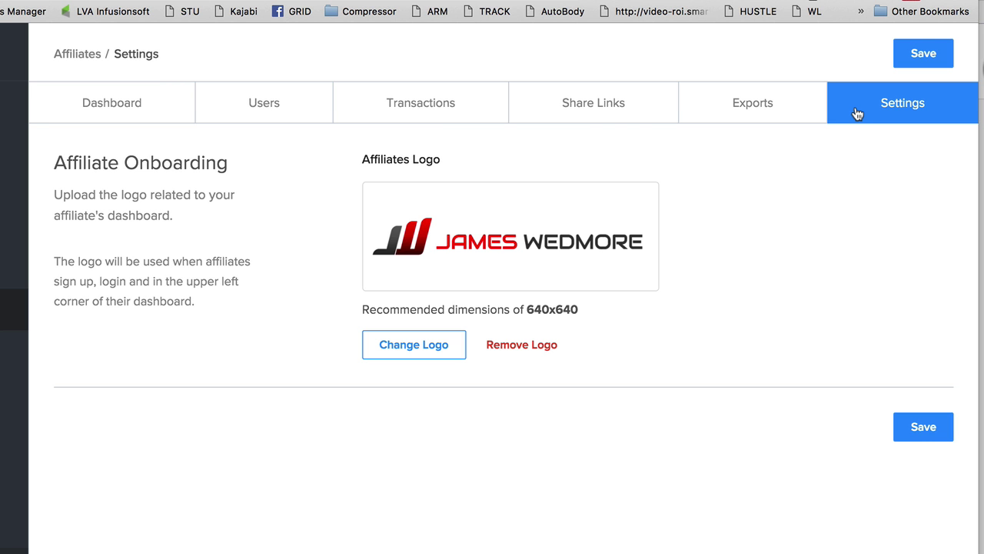
click(151, 110)
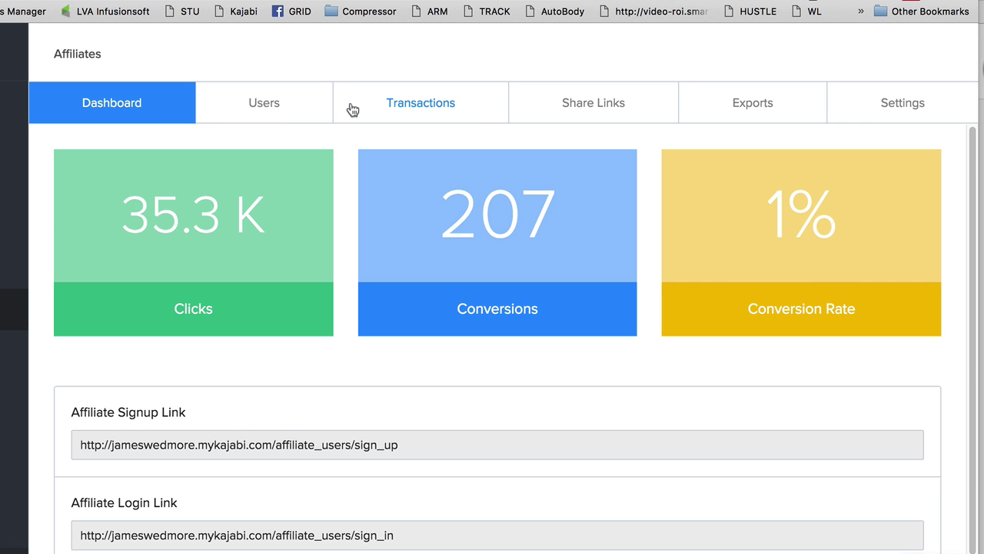
scroll(617, 485, down, 1)
scroll(560, 448, up, 1)
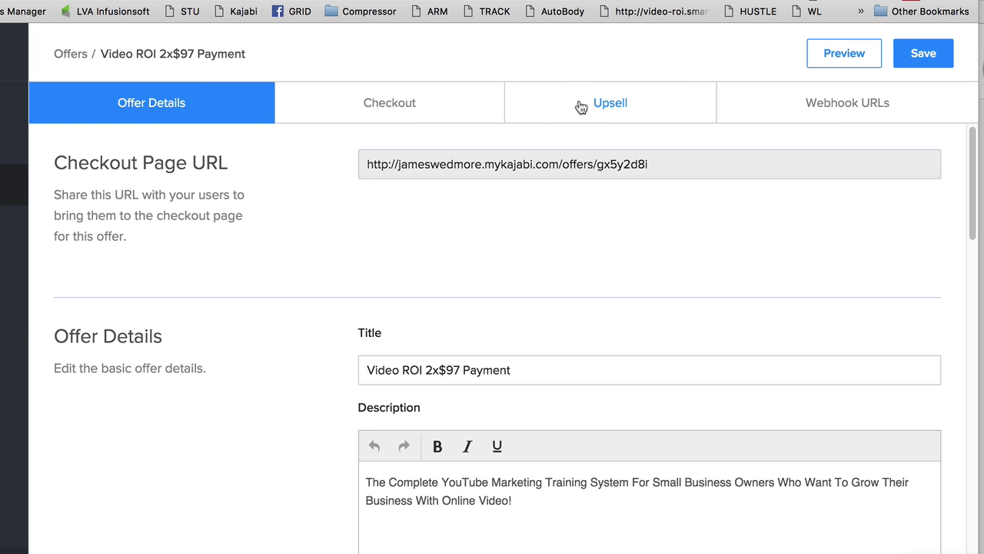
Step: Review the Video ROI 2x$97 Payment offer's checkout settings, from checkout copy and email opt-in to affiliate, thank you page and testimonial options
click(370, 100)
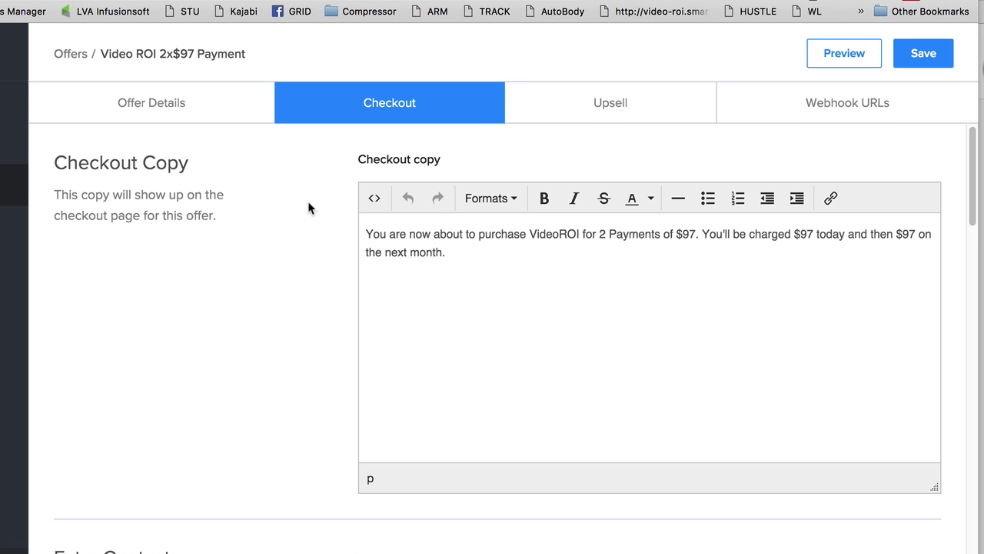
scroll(371, 416, down, 2)
scroll(464, 312, up, 2)
scroll(479, 302, down, 6)
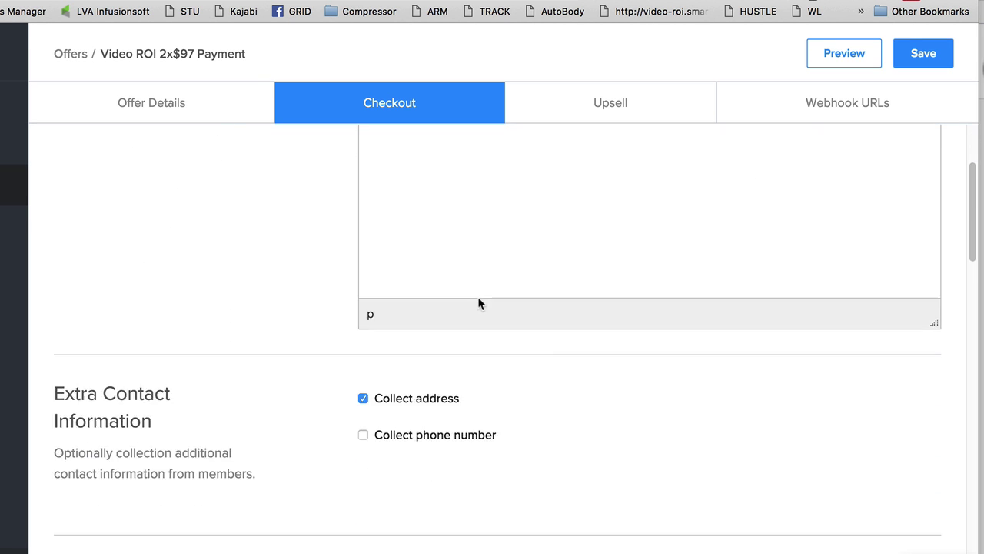
scroll(313, 397, down, 5)
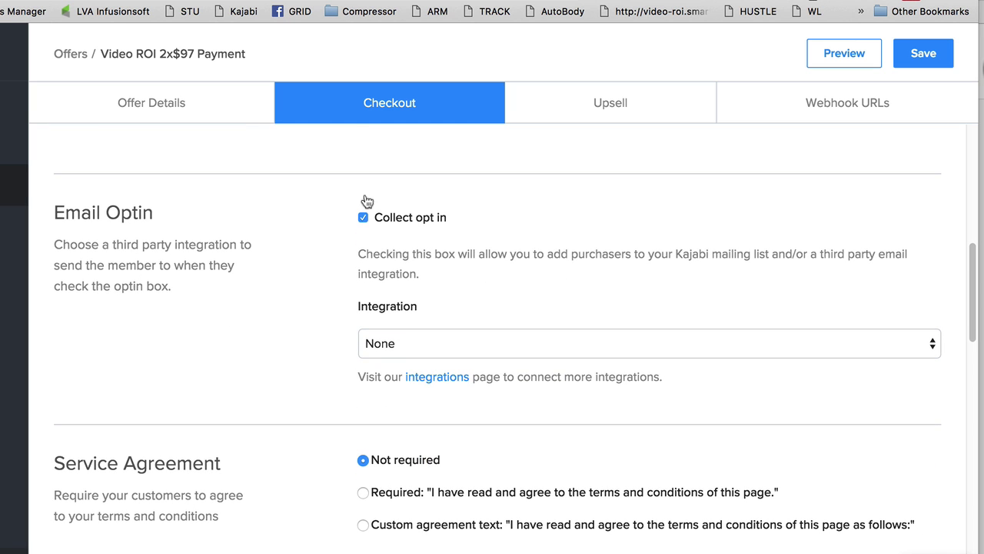
scroll(561, 433, down, 3)
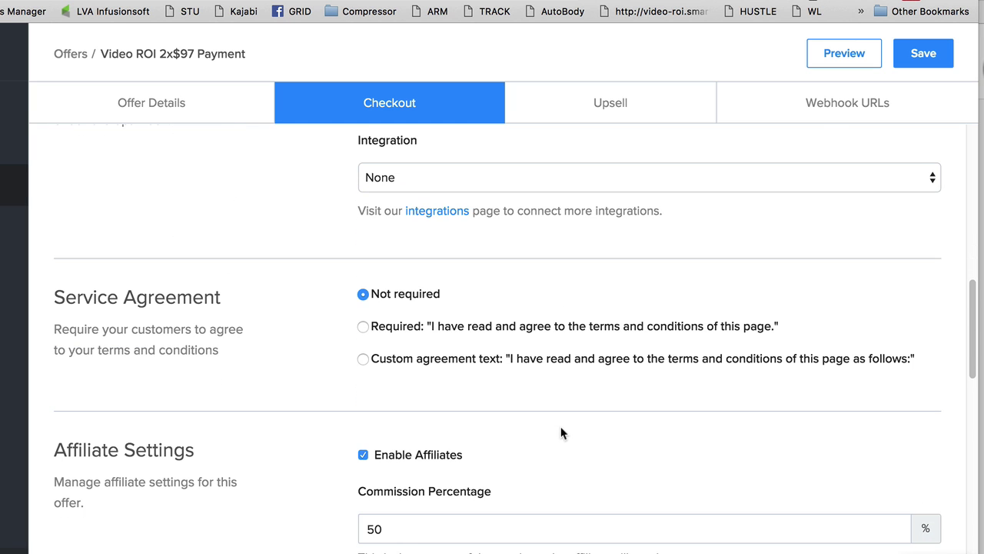
scroll(561, 430, down, 7)
scroll(488, 384, up, 4)
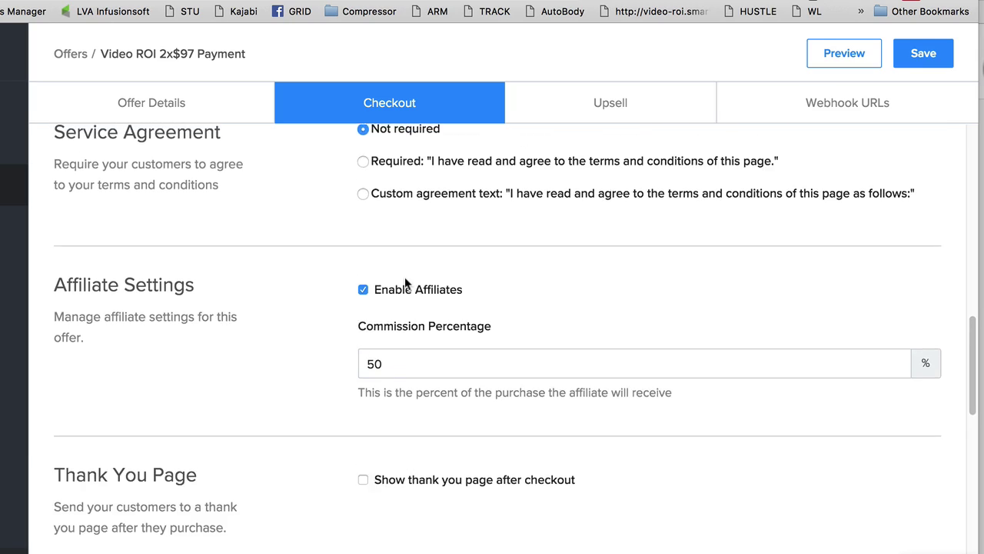
scroll(406, 284, up, 1)
scroll(598, 340, down, 5)
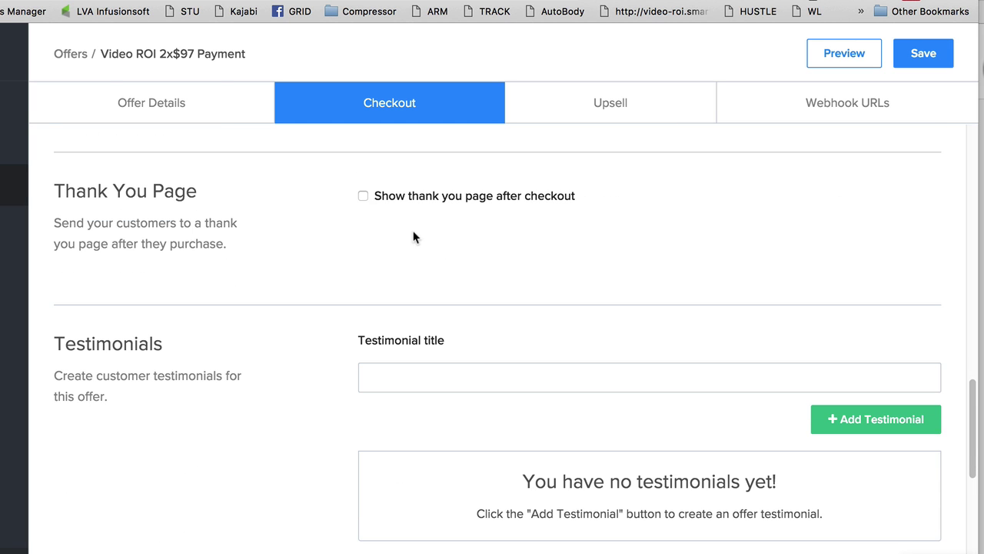
scroll(412, 235, up, 2)
scroll(413, 237, up, 1)
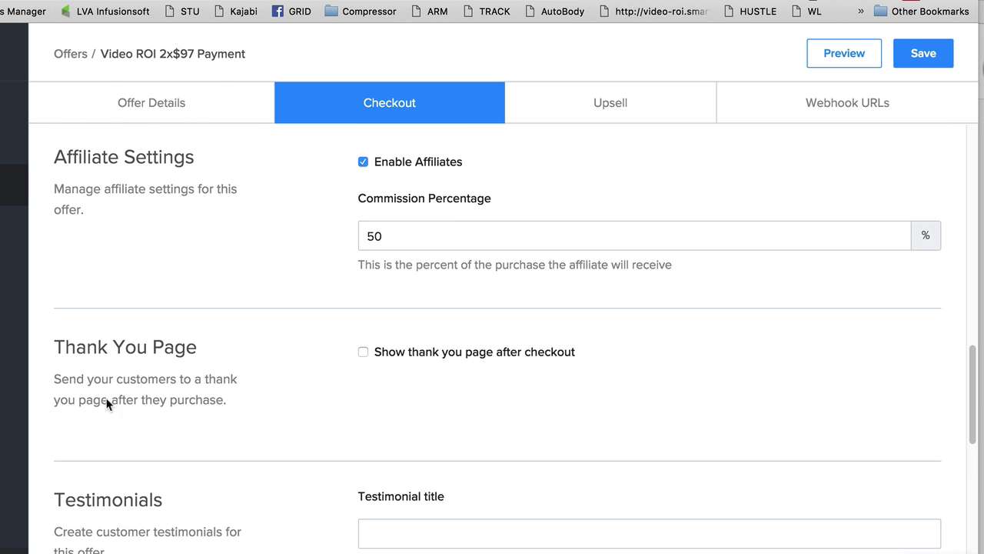
Step: Review the offer's remaining checkout settings for testimonials, guarantee image and footer navigation
scroll(367, 433, down, 5)
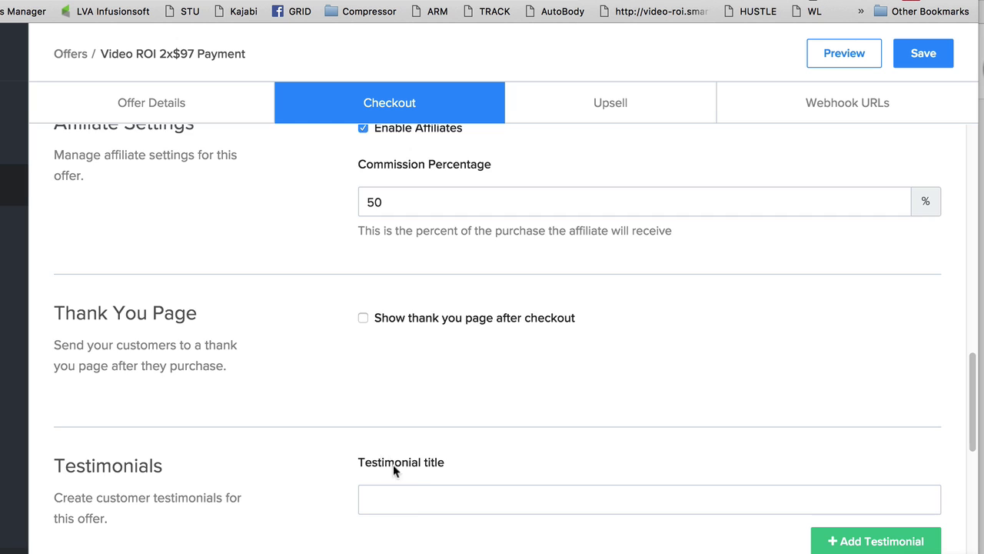
scroll(427, 491, down, 8)
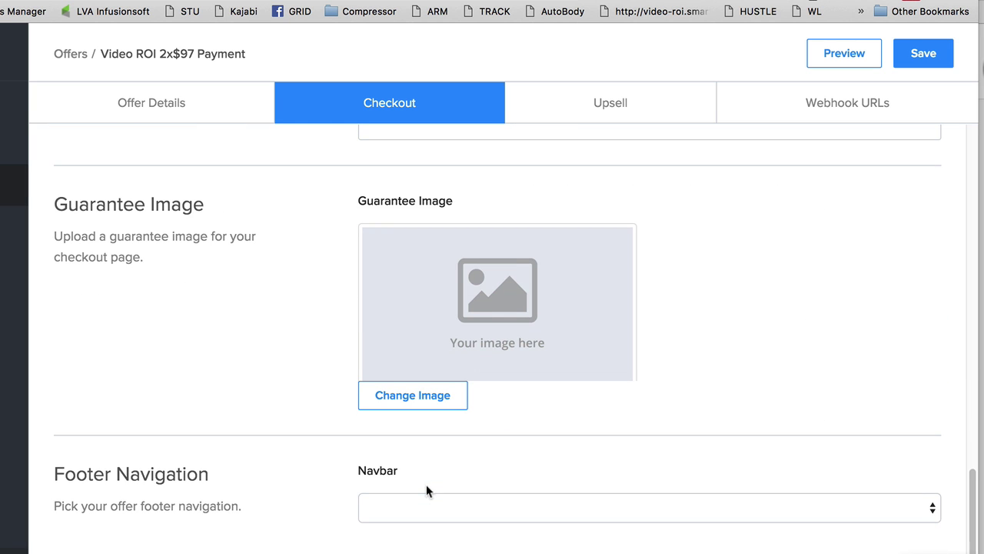
scroll(428, 490, up, 20)
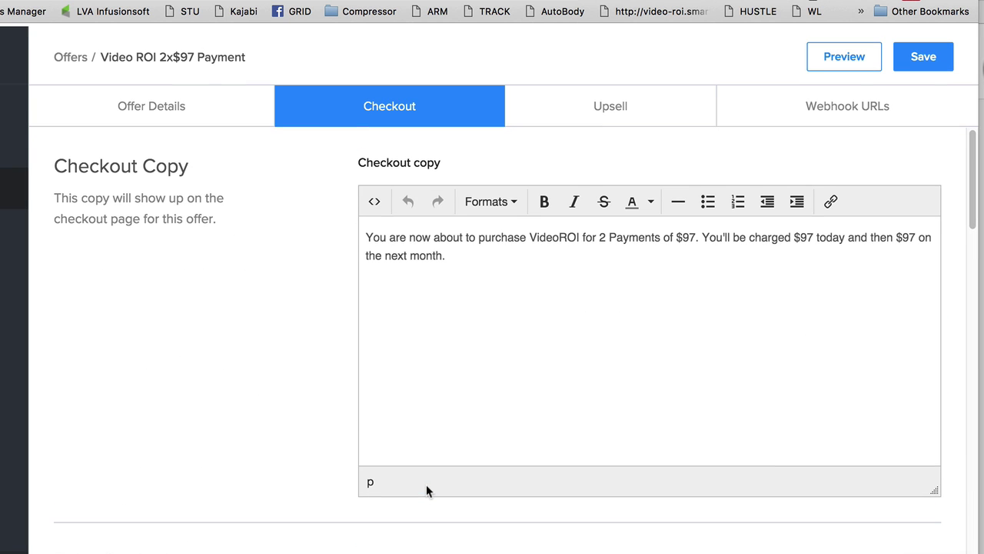
Step: Open the offer's upsell settings and preview the upsell page customers see after purchase
click(607, 105)
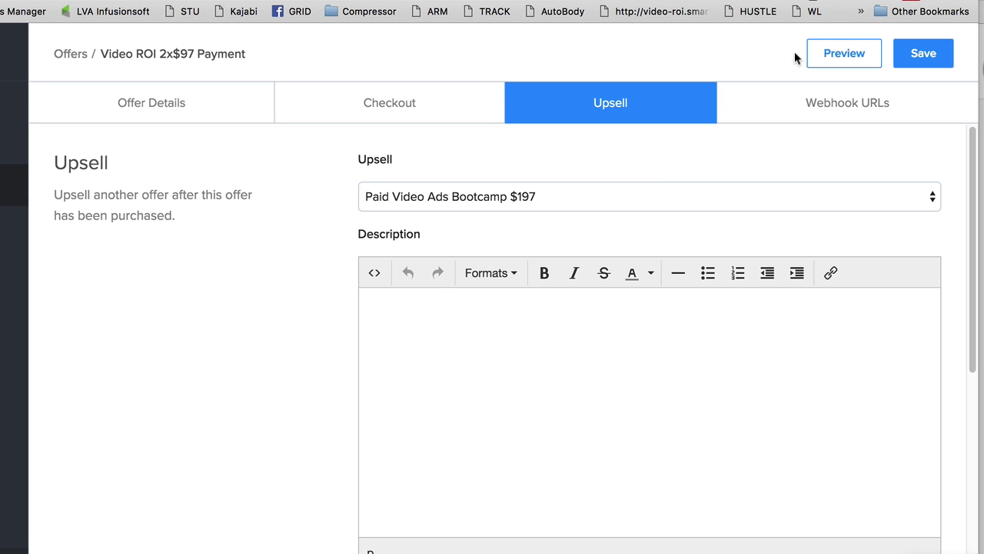
click(843, 53)
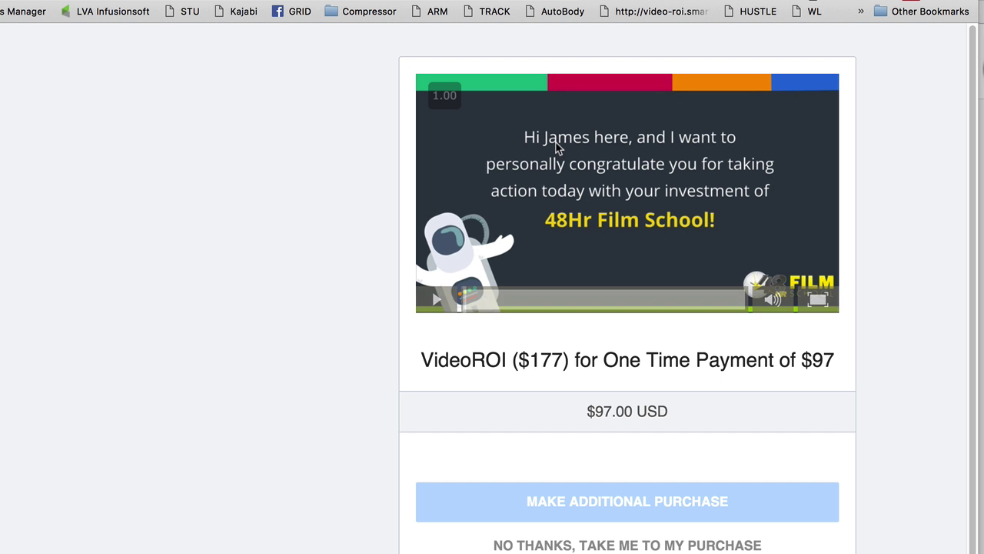
scroll(373, 103, down, 1)
scroll(462, 237, up, 1)
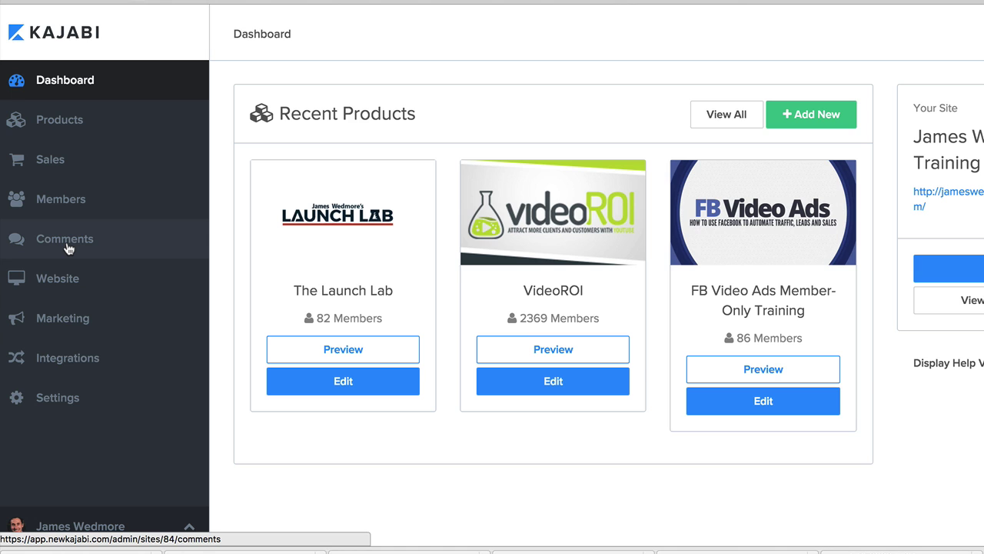
Step: Open Landing Pages in the Marketing area, start a new landing page, and browse the full range of starting themes
click(60, 320)
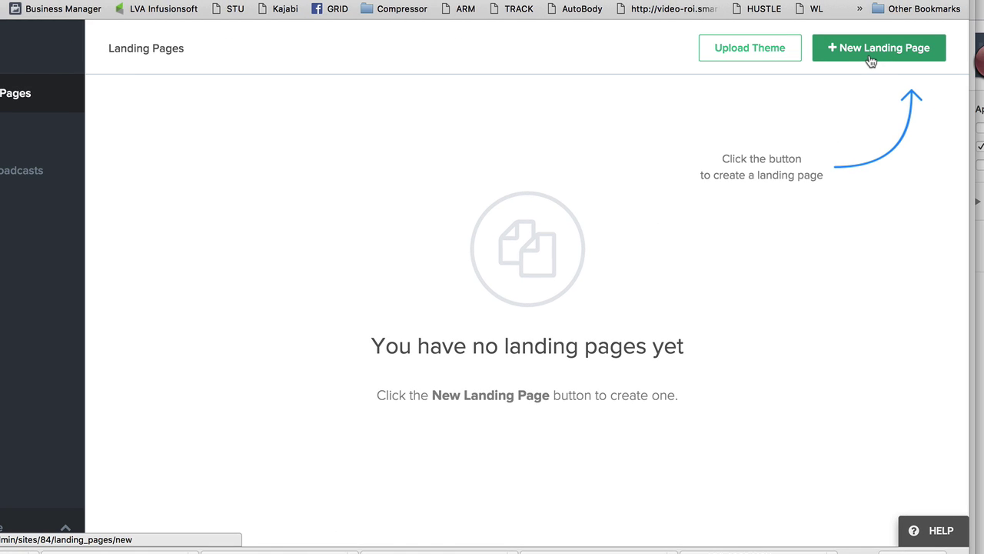
click(870, 61)
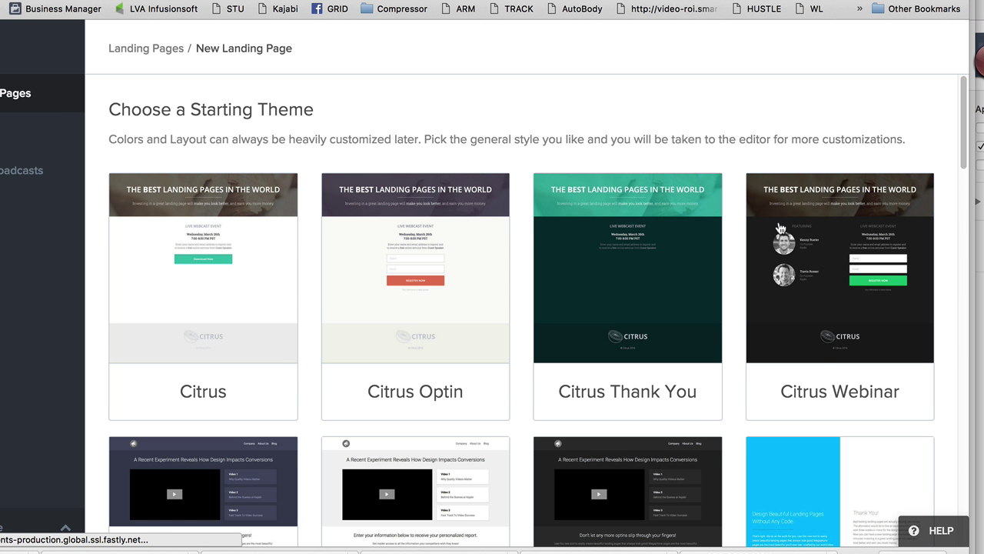
scroll(781, 228, down, 5)
scroll(294, 280, down, 4)
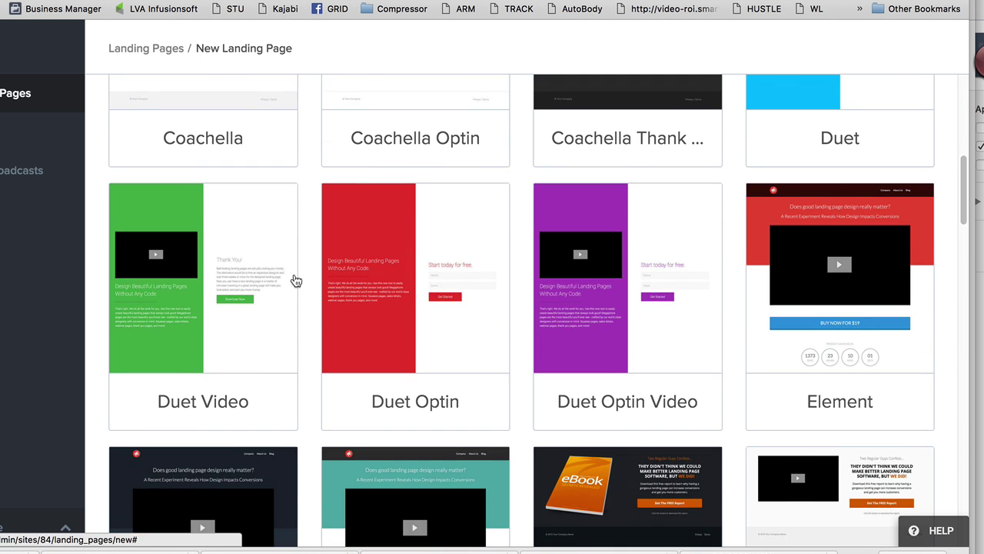
scroll(295, 279, down, 10)
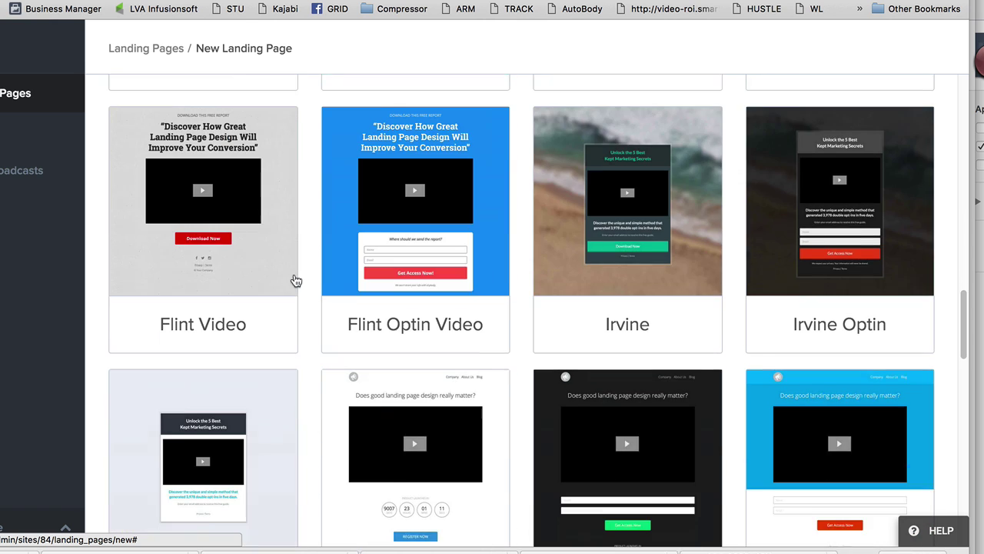
scroll(295, 279, down, 5)
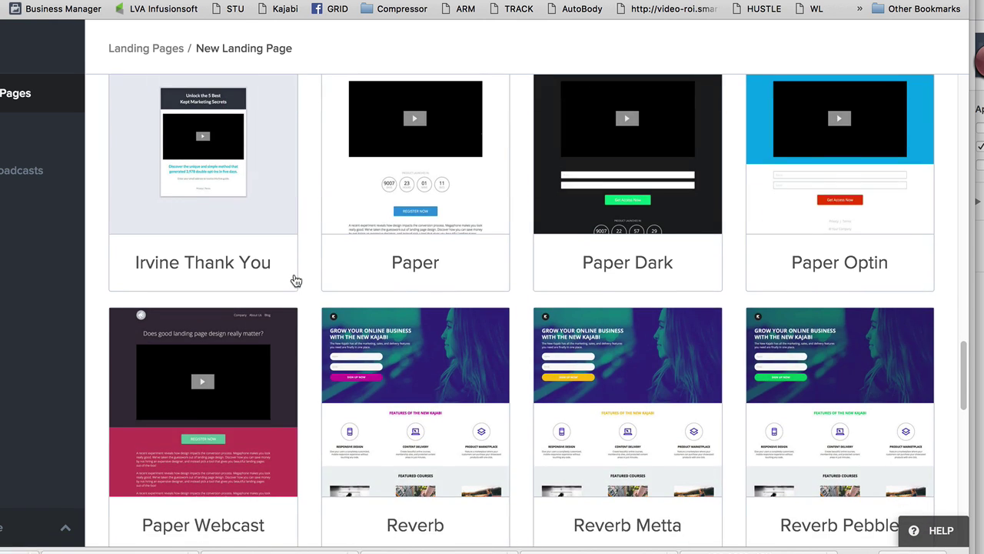
scroll(295, 280, up, 20)
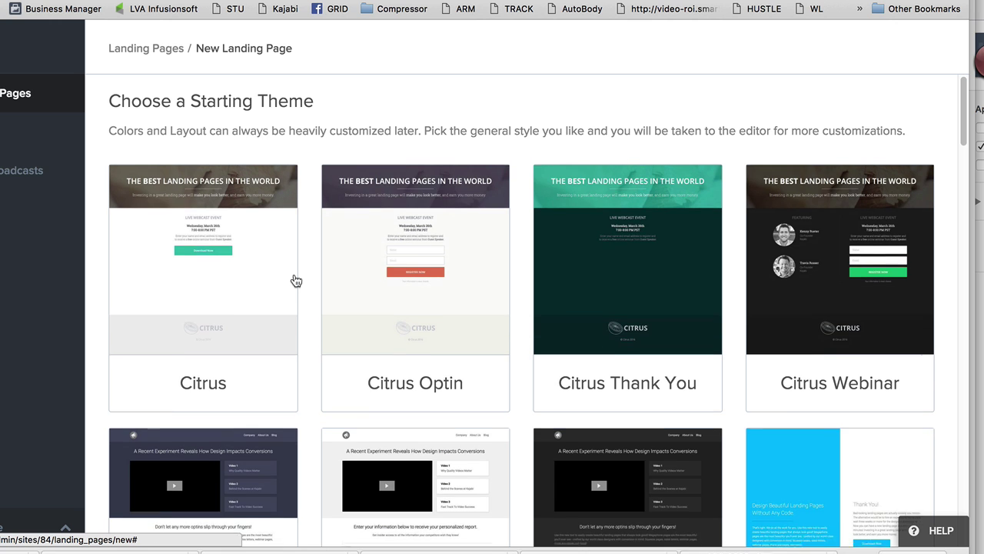
scroll(296, 280, down, 20)
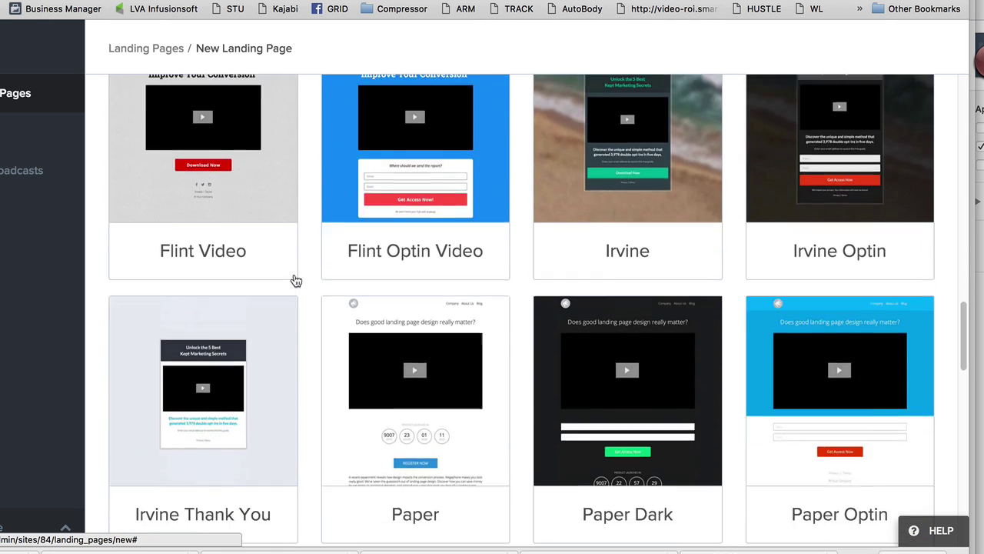
scroll(531, 281, down, 5)
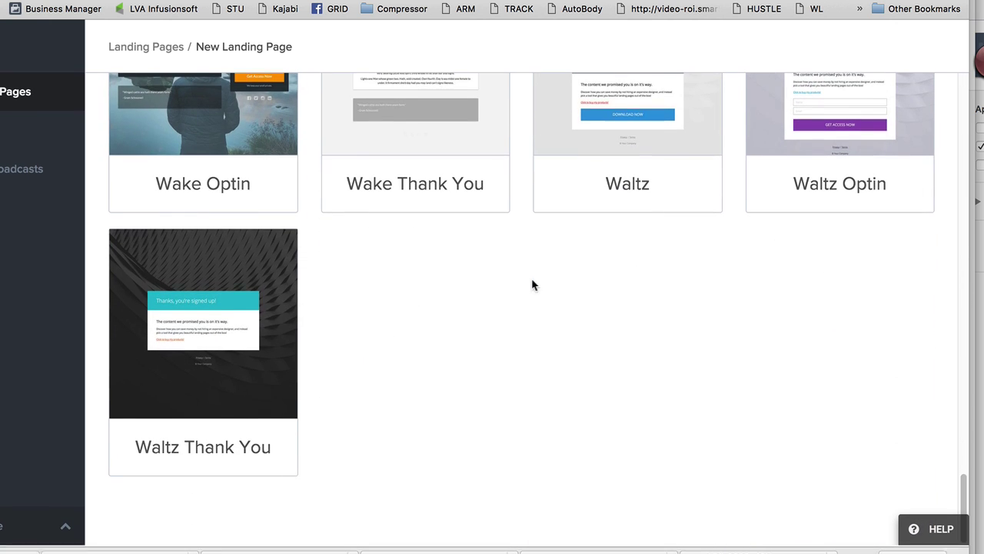
Step: Look back over the landing page themes, from Stark and Wake to Citrus, Coachella and Duet
scroll(231, 384, up, 4)
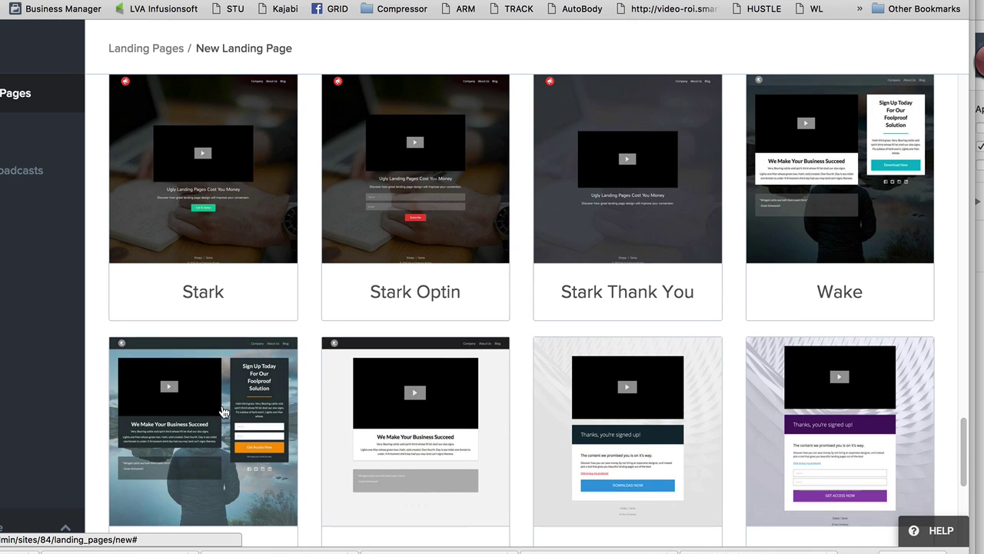
scroll(361, 401, down, 2)
scroll(722, 286, up, 20)
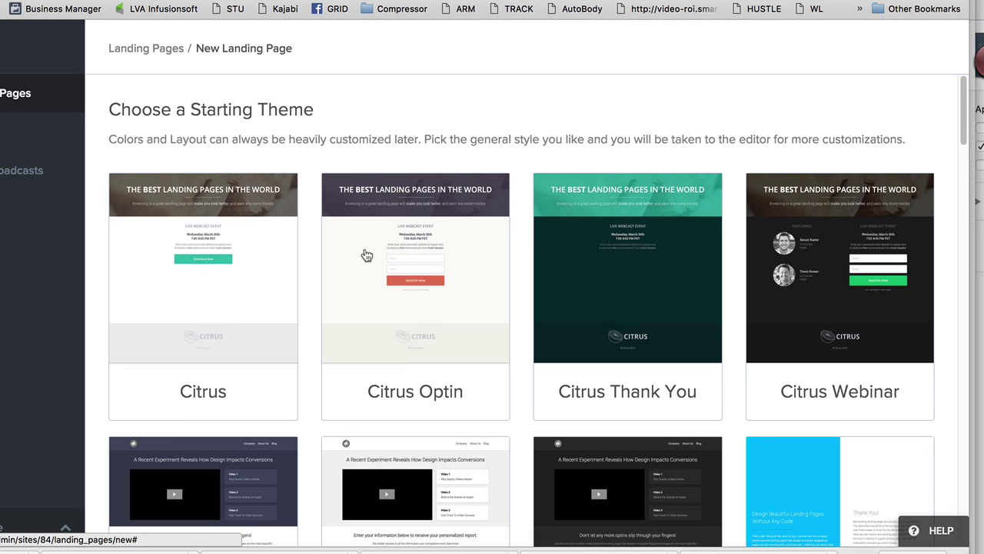
scroll(367, 255, down, 5)
scroll(600, 185, up, 3)
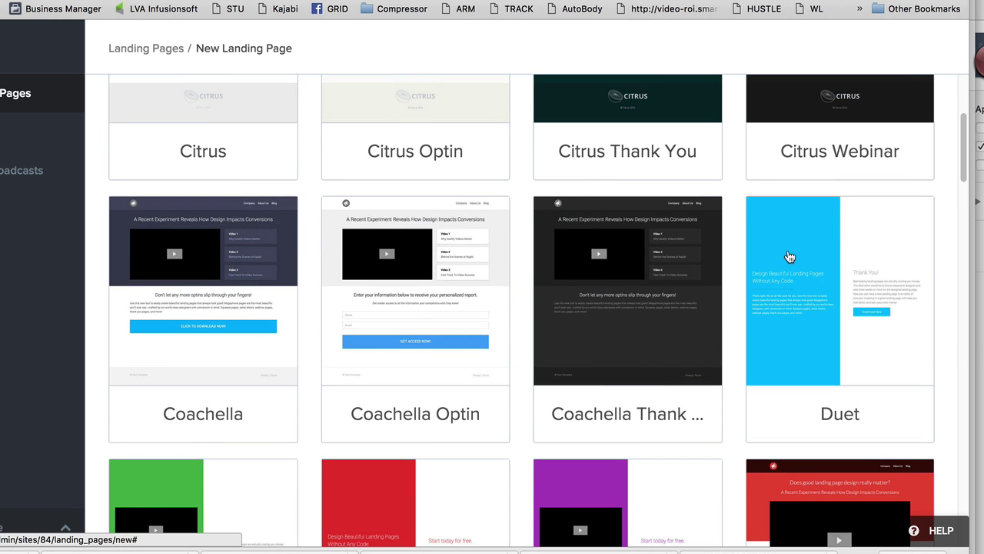
scroll(793, 257, down, 6)
scroll(792, 257, up, 9)
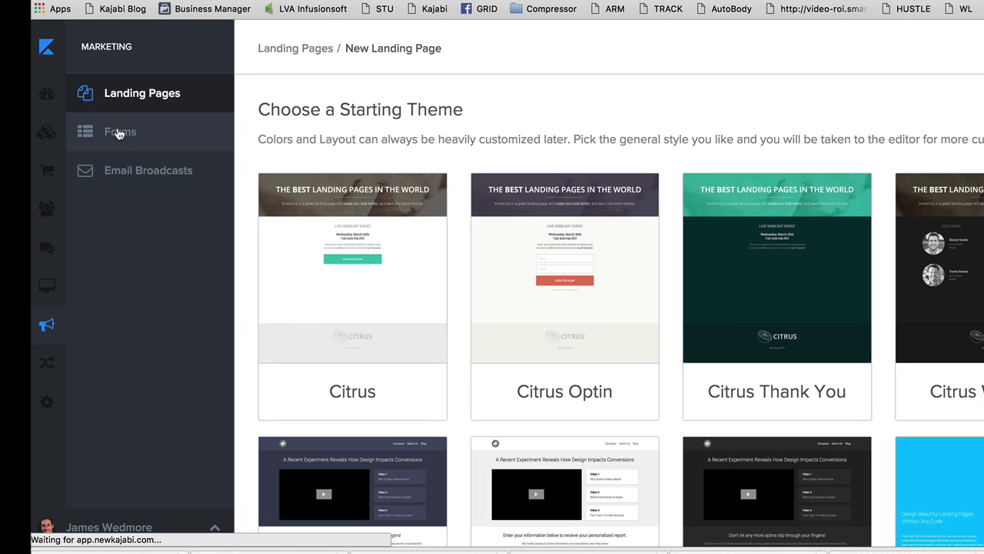
Step: Open the Default Form in the Marketing forms and review its details, webhook, integration, fields and submissions sections
click(4, 131)
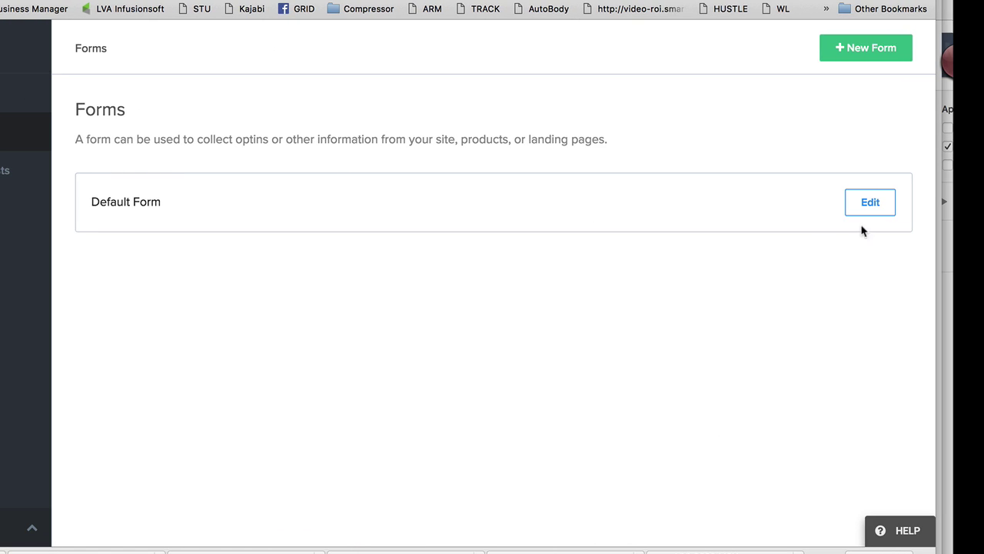
click(871, 206)
click(870, 202)
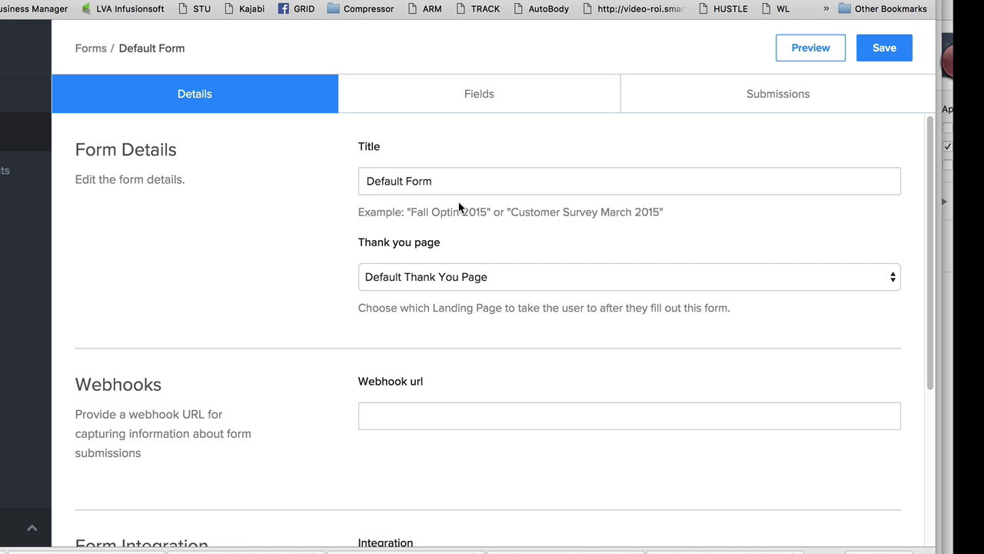
scroll(459, 207, down, 5)
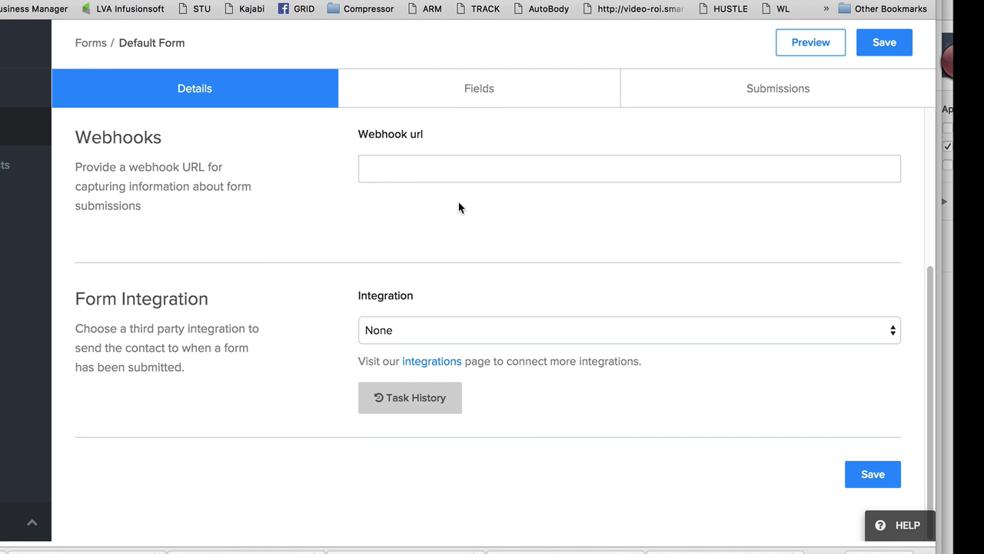
scroll(459, 208, up, 3)
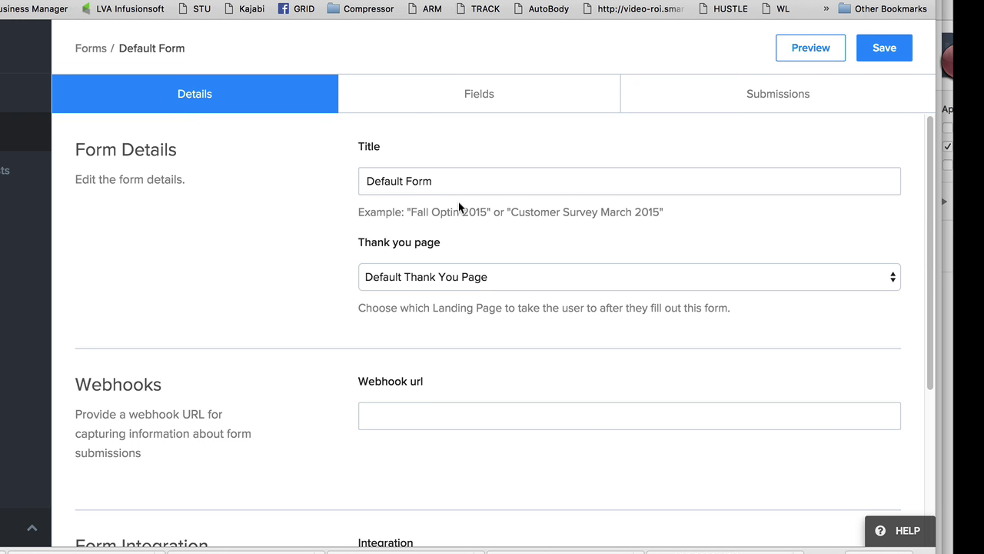
click(406, 103)
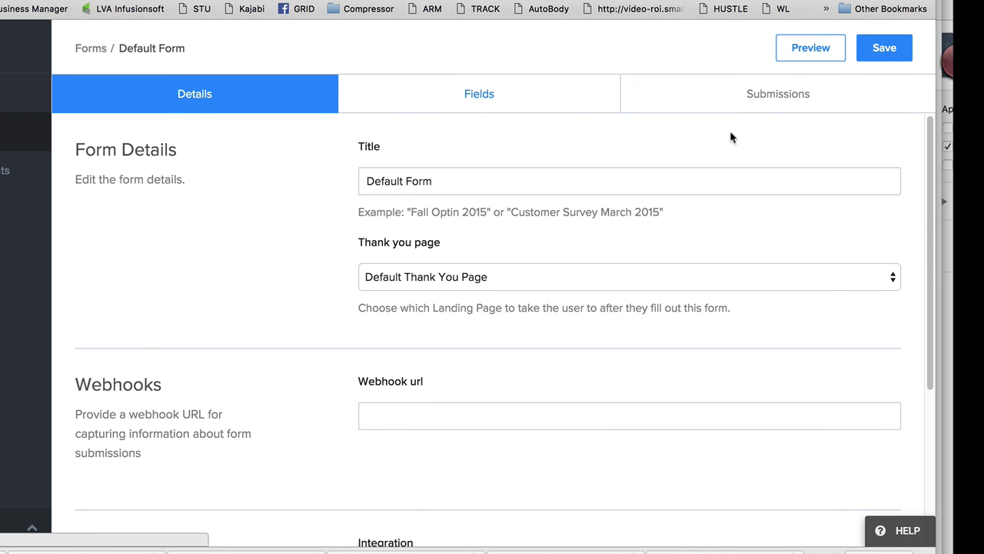
click(770, 111)
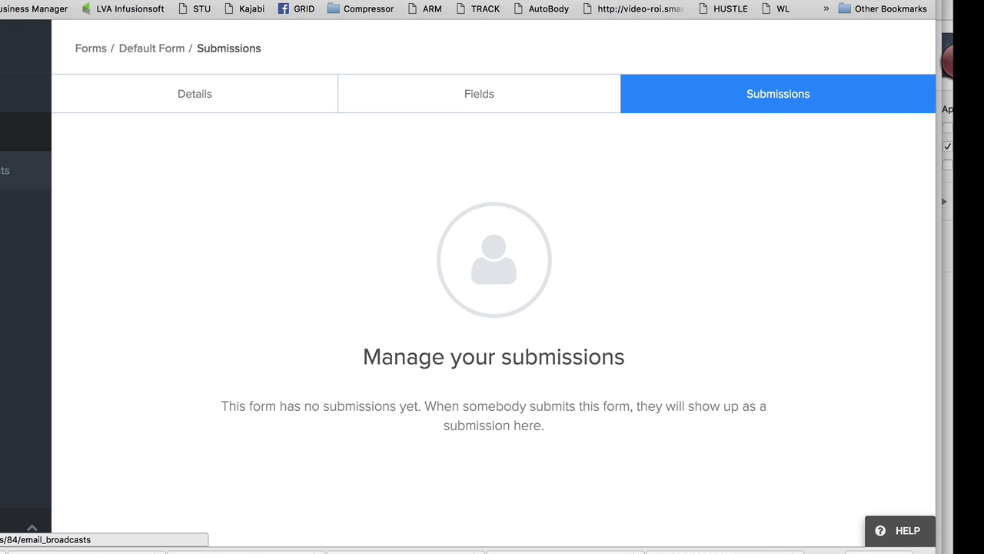
Step: View the Email Broadcasts page in the Marketing area and return to the dashboard
click(7, 173)
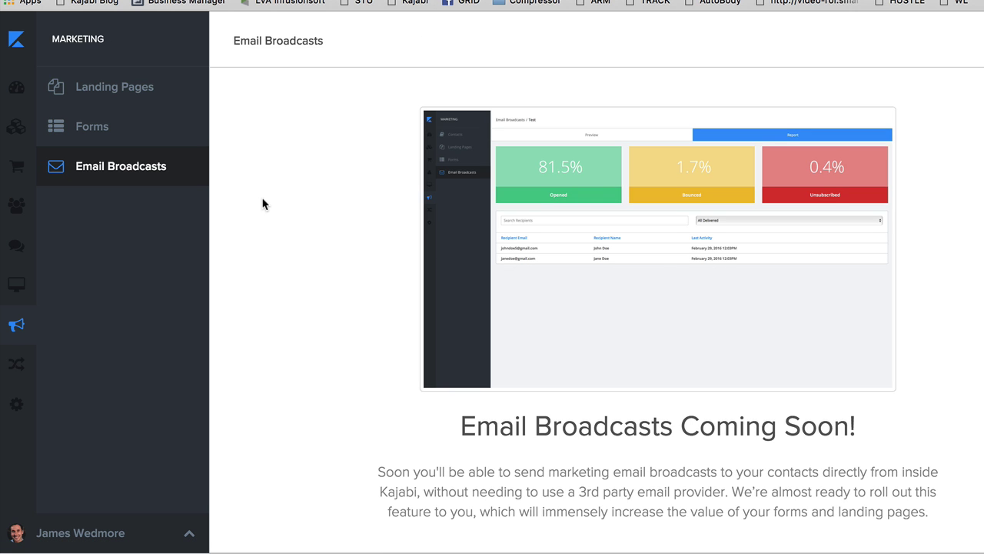
scroll(262, 204, down, 1)
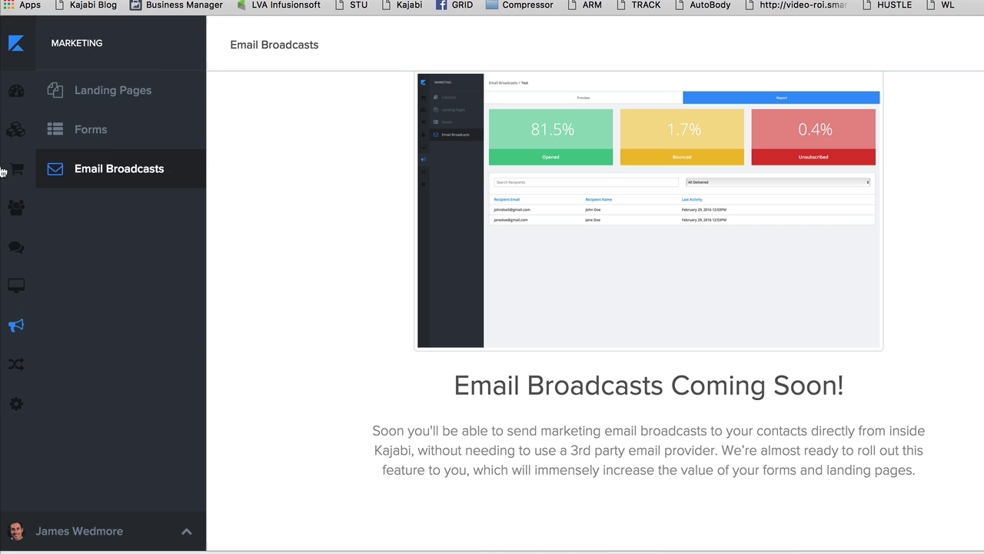
mouse_move(38, 128)
click(46, 94)
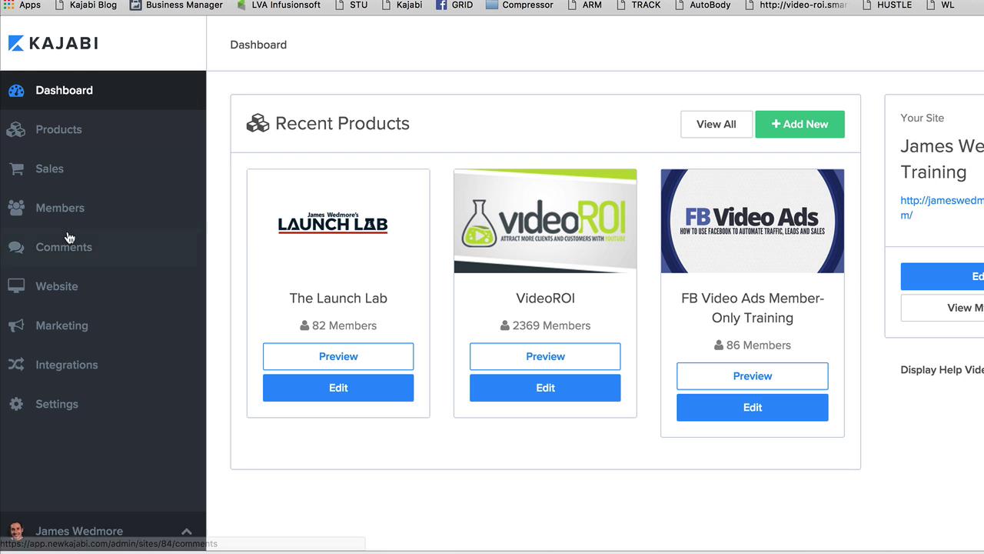
Step: Open the live site from the dashboard's site link and look through the Training Programs on its home page
right_click(956, 204)
click(944, 207)
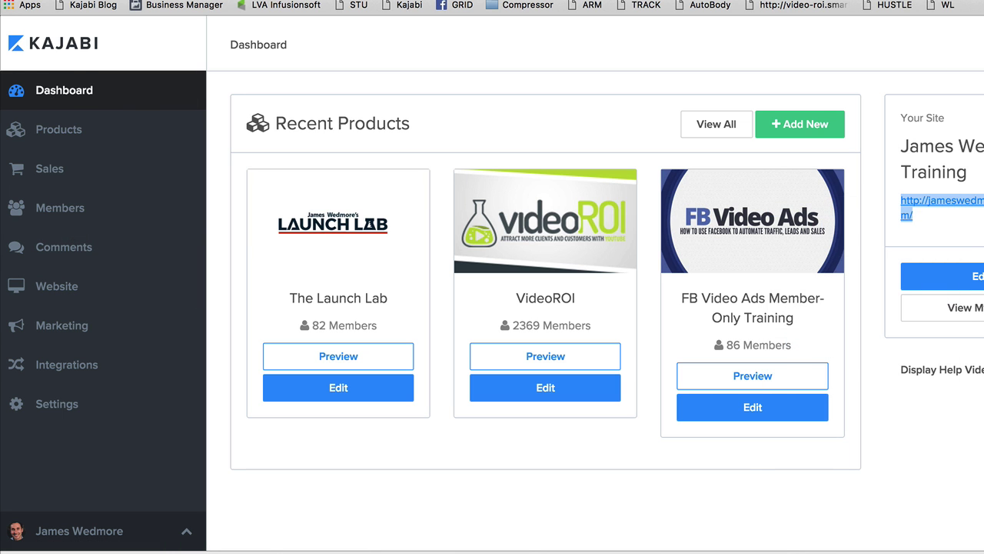
click(538, 1)
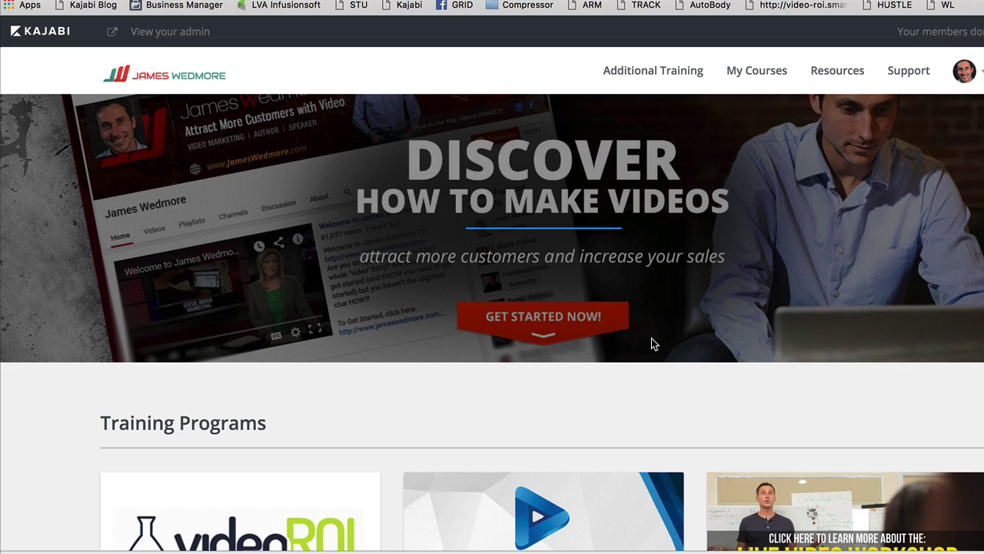
scroll(469, 138, down, 15)
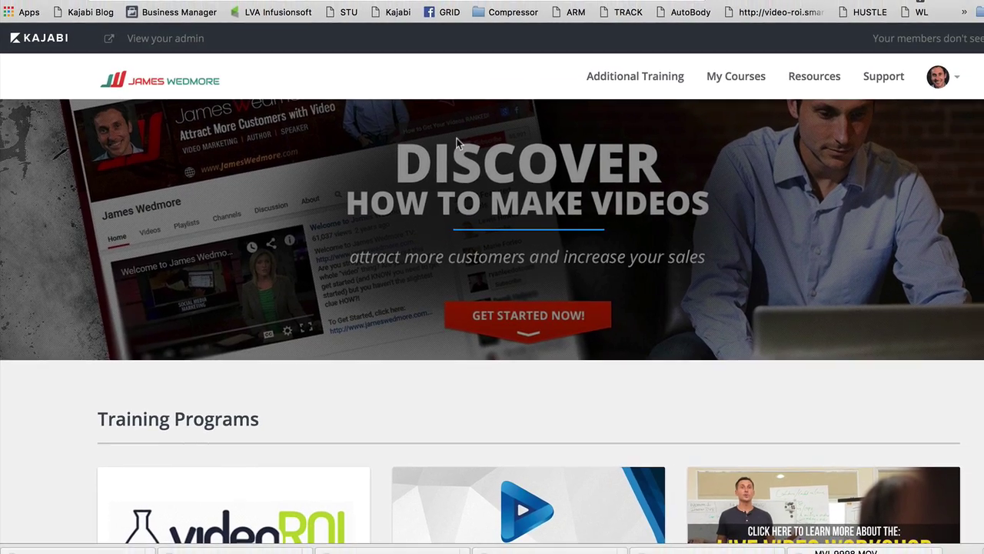
scroll(456, 143, down, 3)
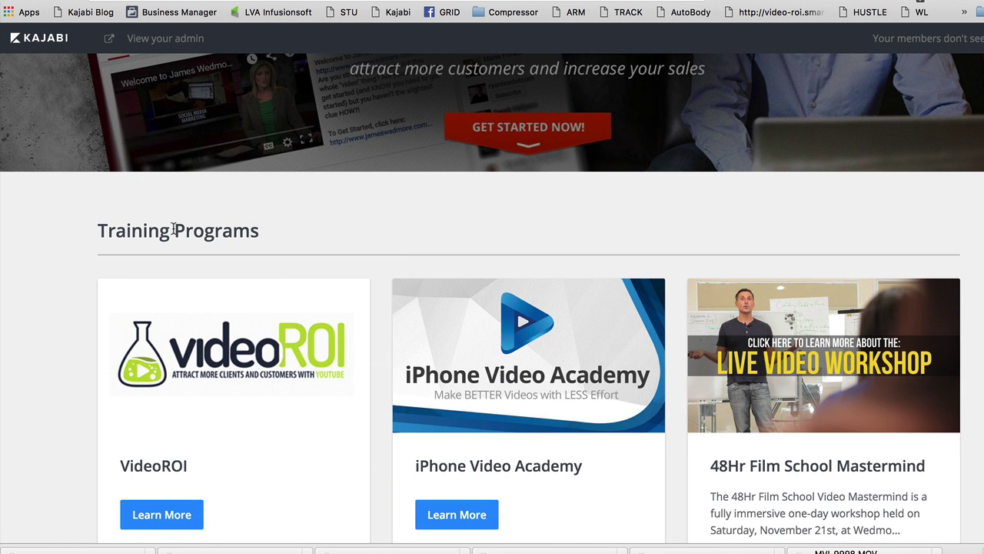
scroll(325, 198, down, 1)
scroll(498, 209, down, 2)
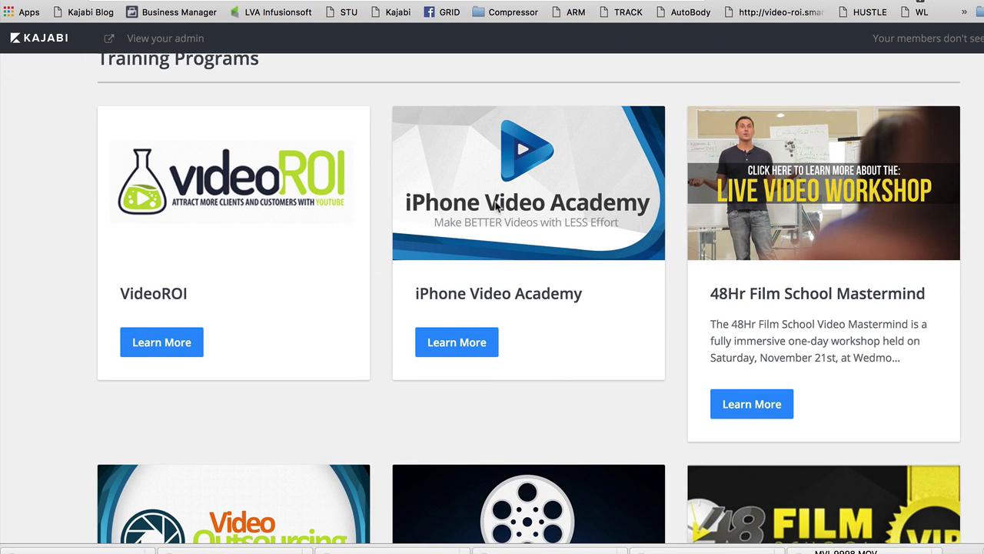
scroll(593, 298, down, 5)
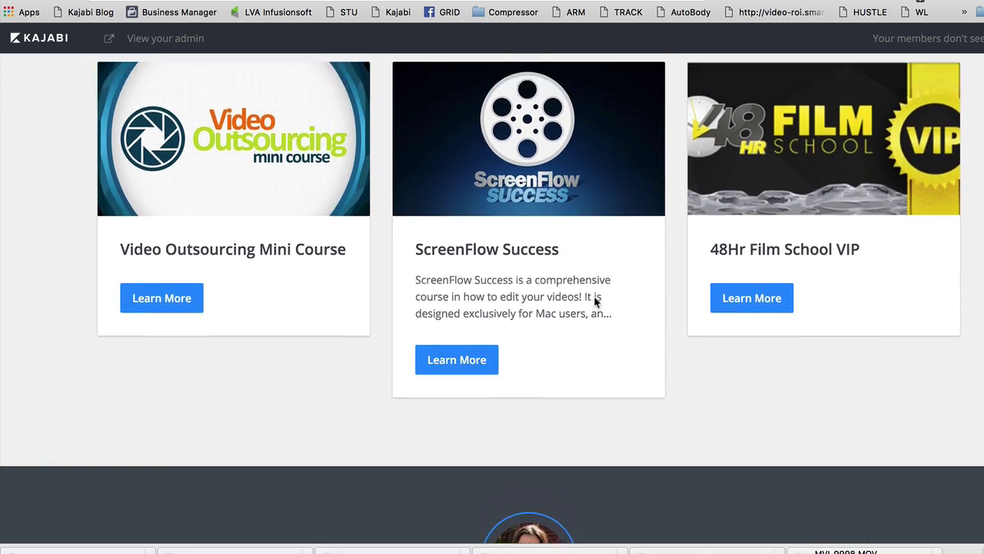
scroll(594, 297, up, 5)
scroll(595, 302, down, 3)
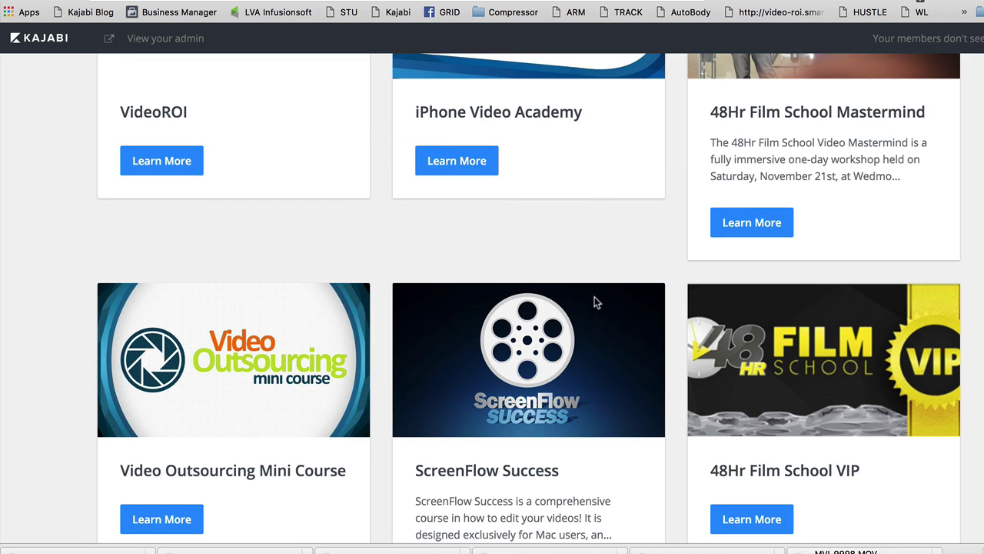
scroll(595, 296, up, 8)
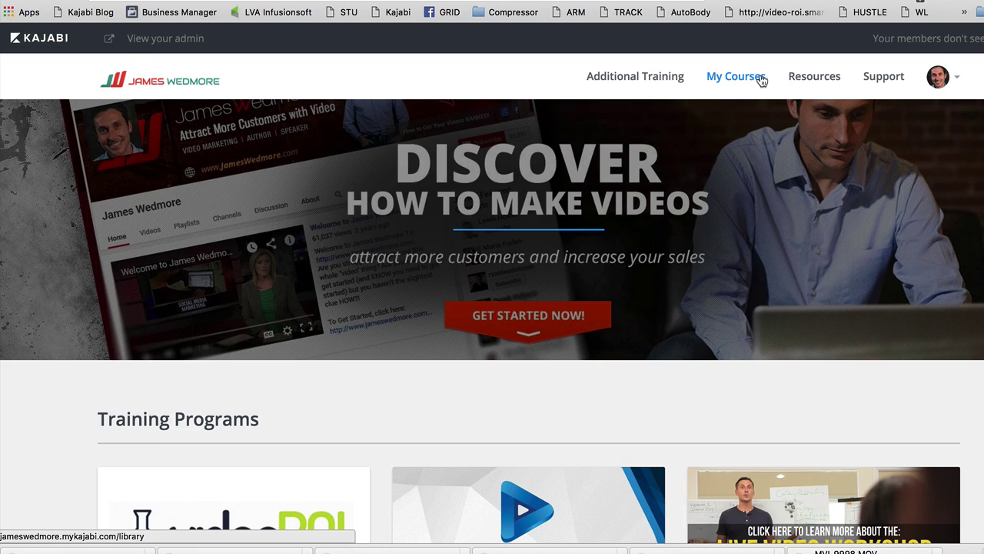
Step: Open the My Courses library on the live site and look through all of its products
click(759, 79)
scroll(297, 128, down, 1)
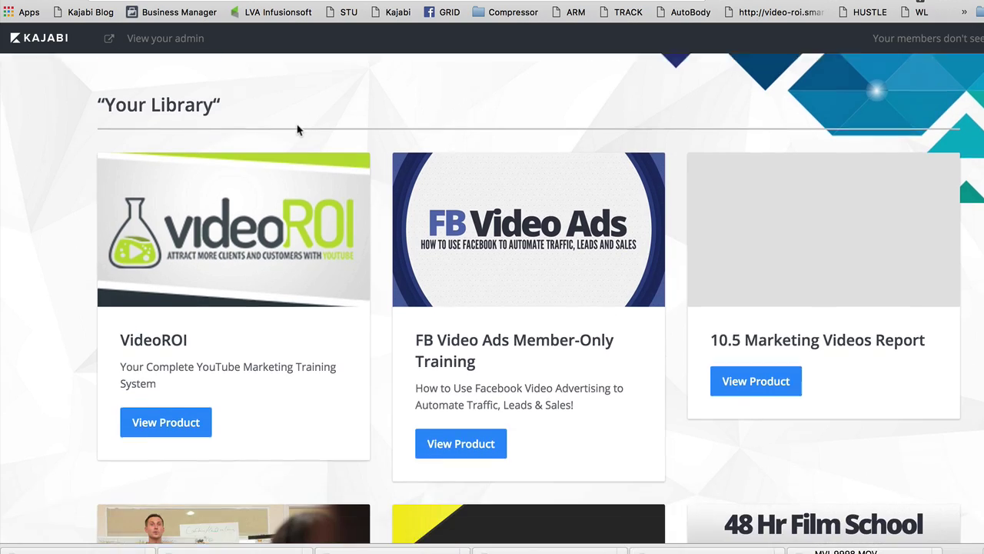
scroll(298, 130, down, 15)
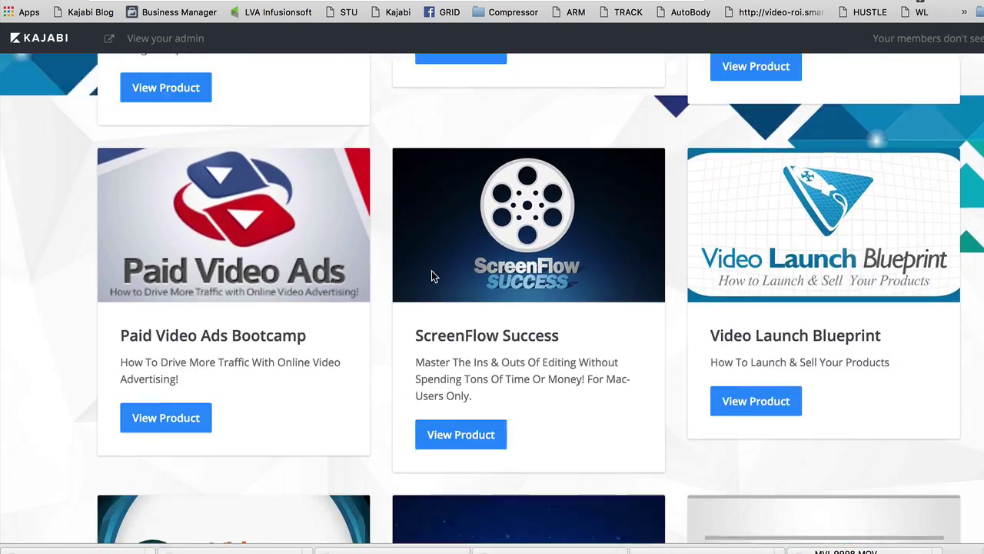
scroll(431, 275, down, 10)
scroll(431, 275, up, 20)
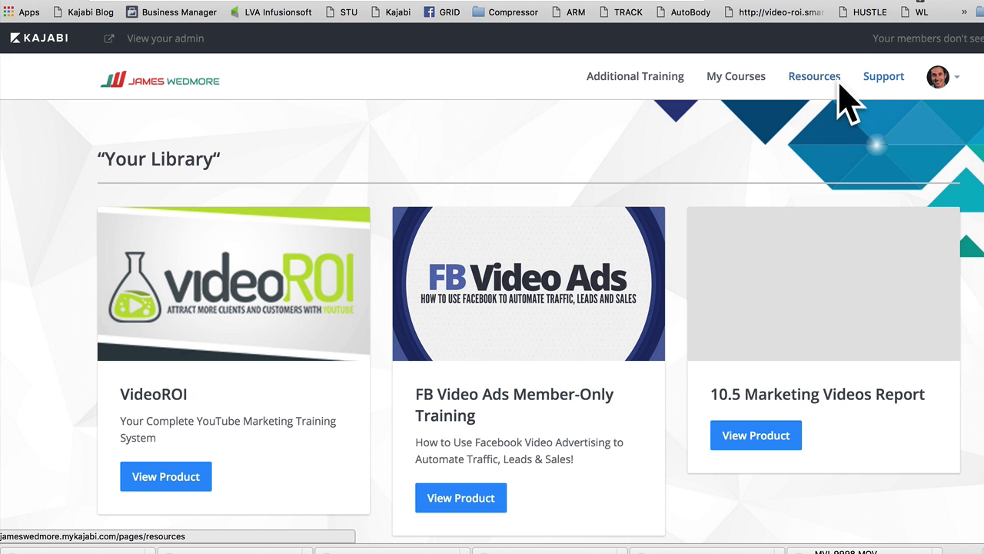
Step: View the member account options on the live site, close them and look through the library's products again
click(884, 76)
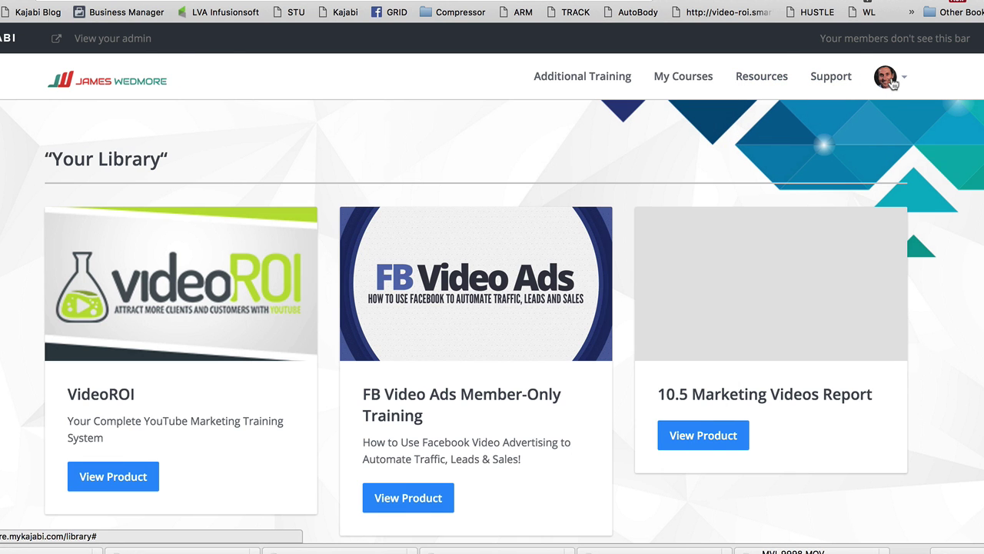
click(892, 84)
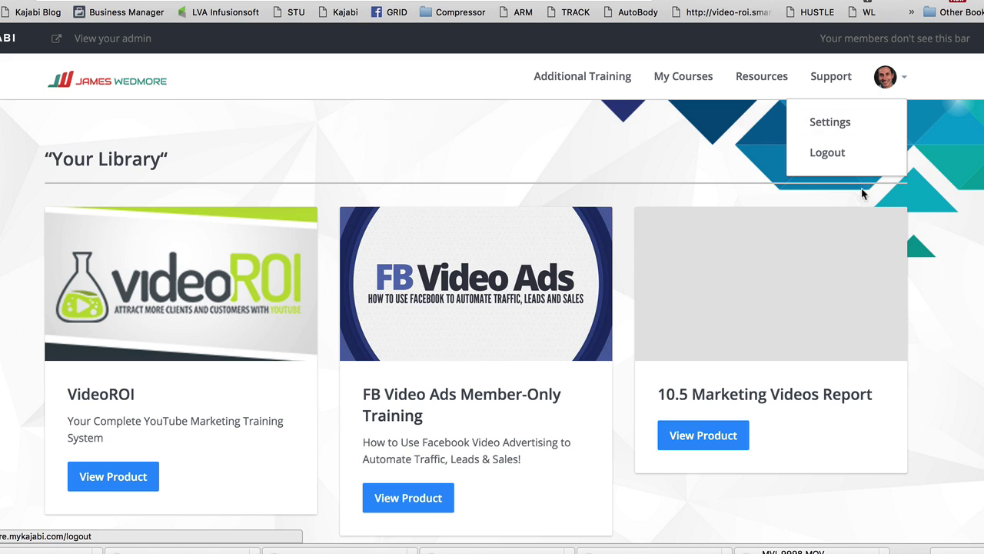
click(934, 300)
scroll(934, 305, down, 10)
scroll(934, 305, down, 5)
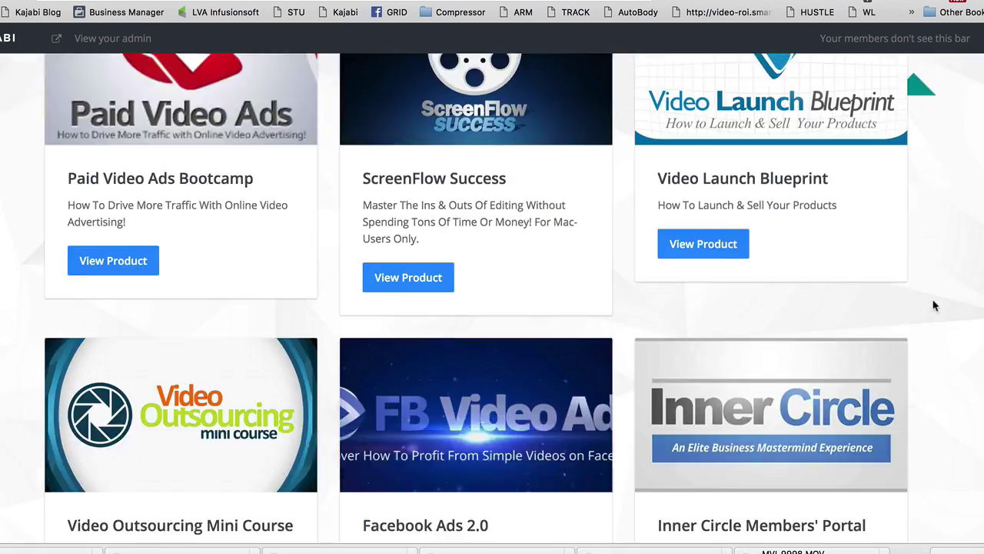
scroll(934, 305, up, 15)
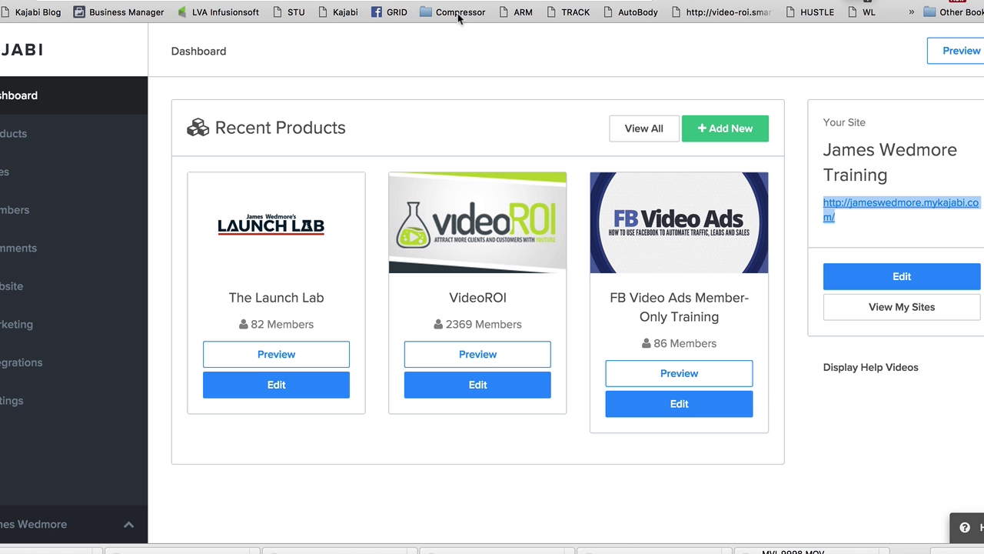
Step: Review the site's current theme in the Website appearance settings and browse the available themes down to Derby
click(6, 293)
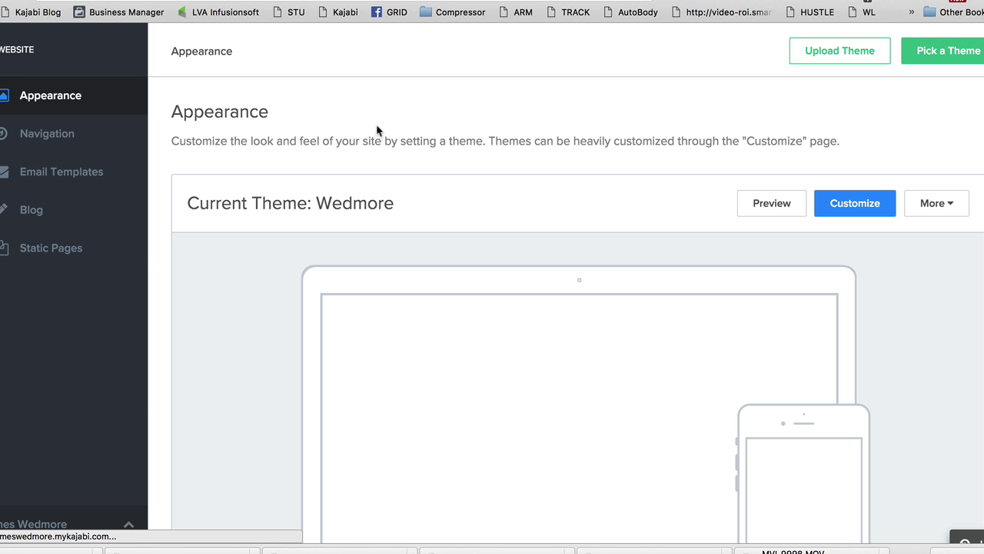
scroll(376, 124, down, 5)
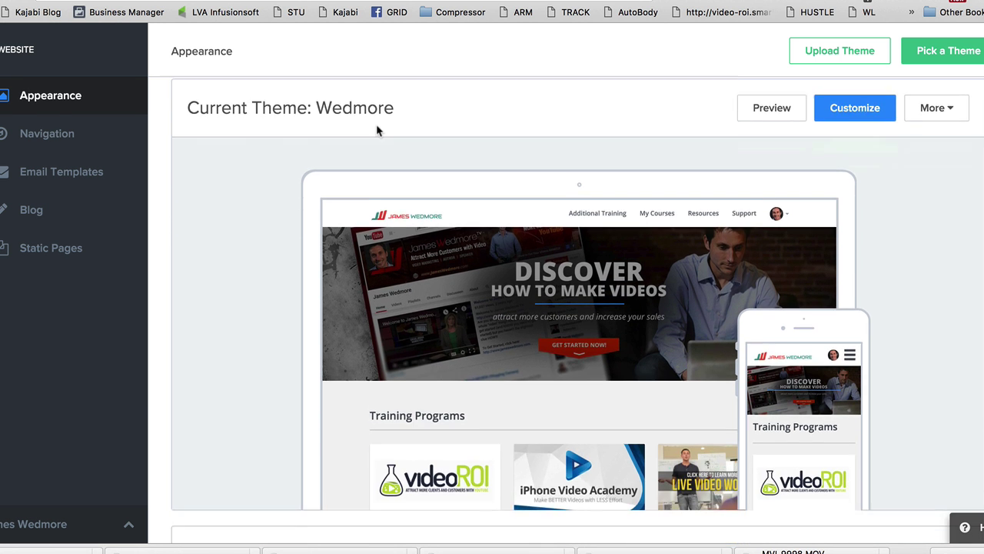
scroll(376, 124, up, 5)
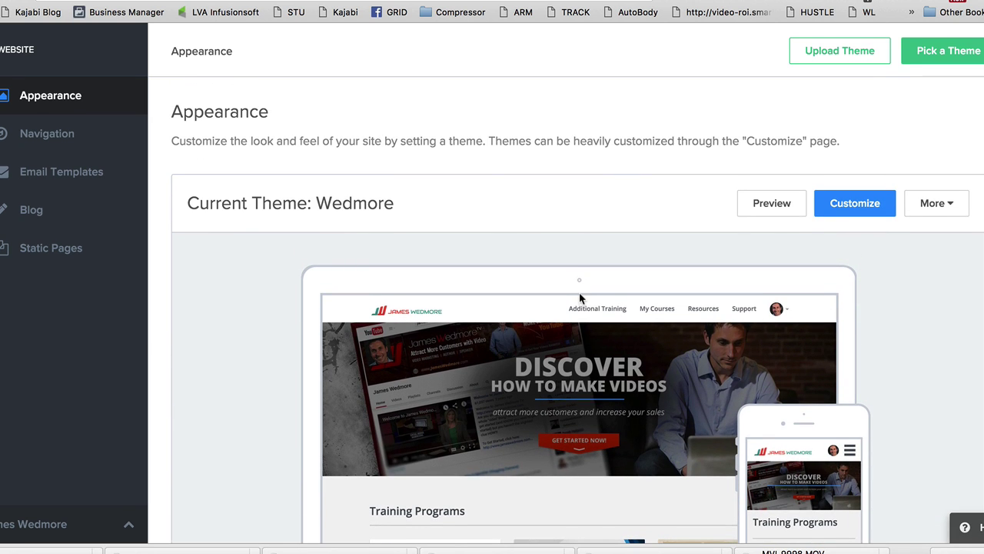
scroll(580, 299, down, 2)
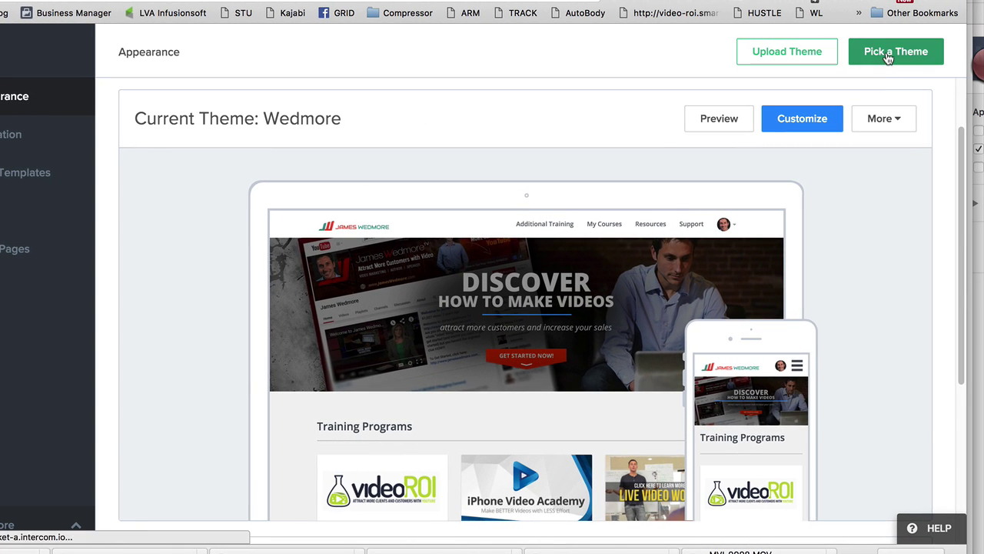
click(888, 58)
scroll(676, 386, down, 5)
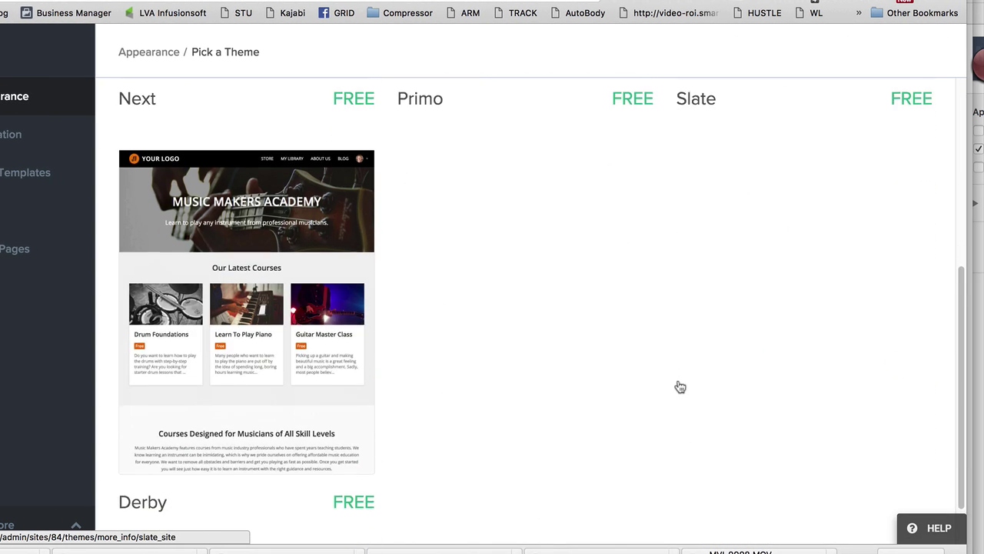
scroll(679, 387, down, 5)
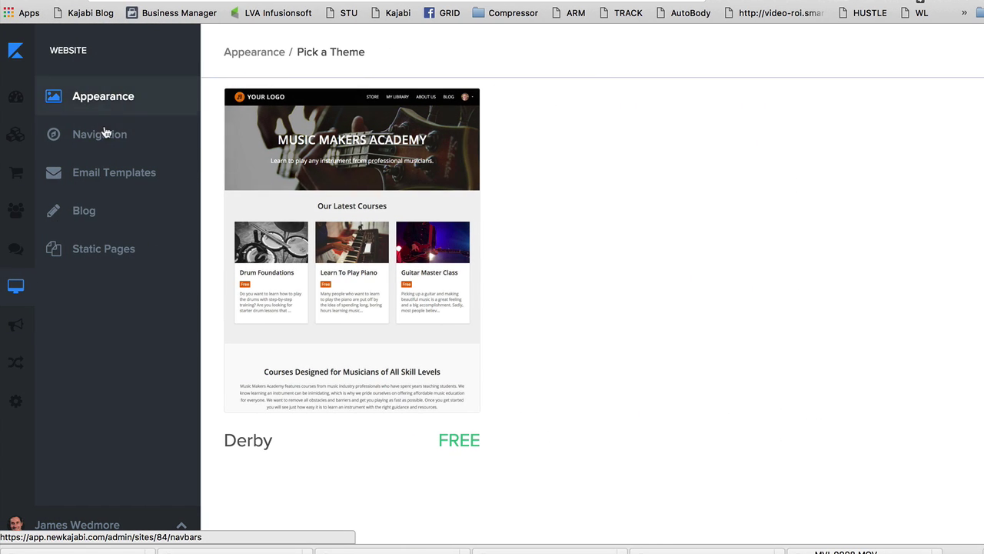
Step: Open the Website navigation settings and review the Members Menu, Footer and Main Menu link lists
click(108, 138)
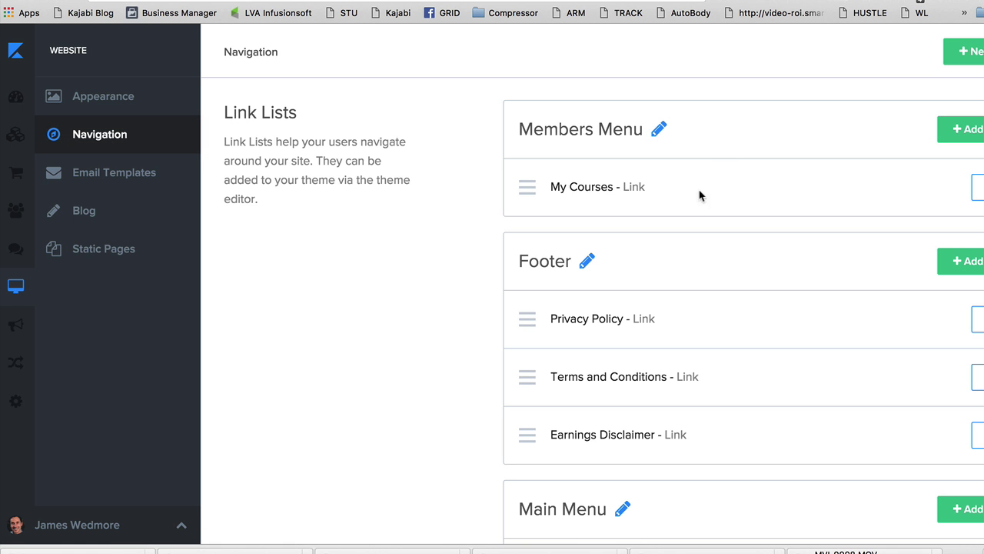
scroll(678, 265, down, 5)
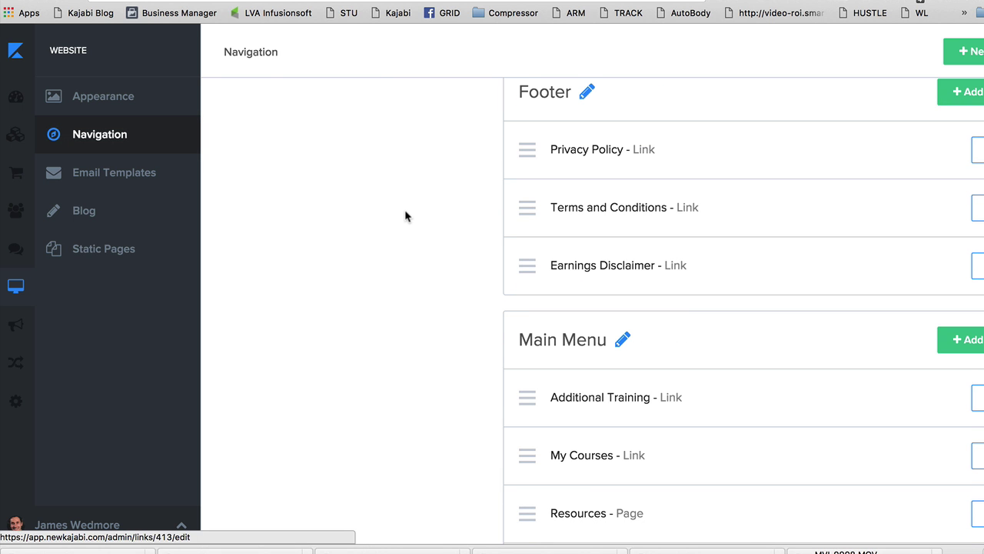
scroll(404, 215, down, 3)
scroll(412, 215, up, 8)
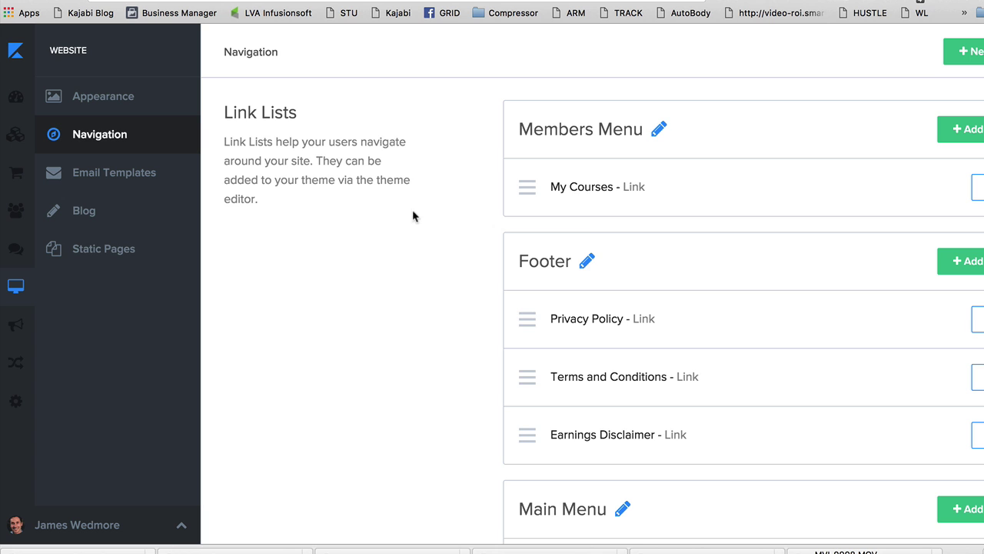
scroll(623, 300, down, 5)
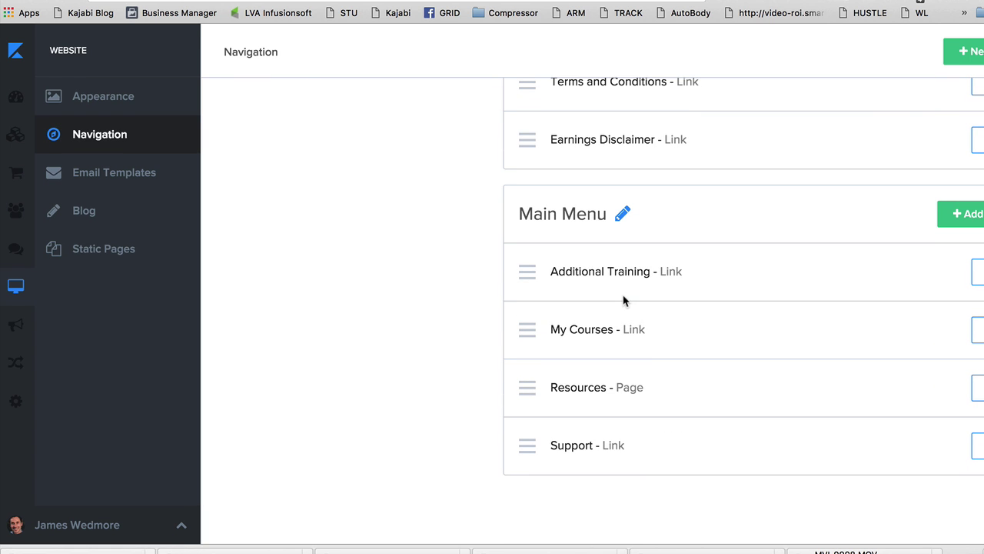
Step: View the website's Email Templates, Blog and Static Pages sections in turn
click(128, 182)
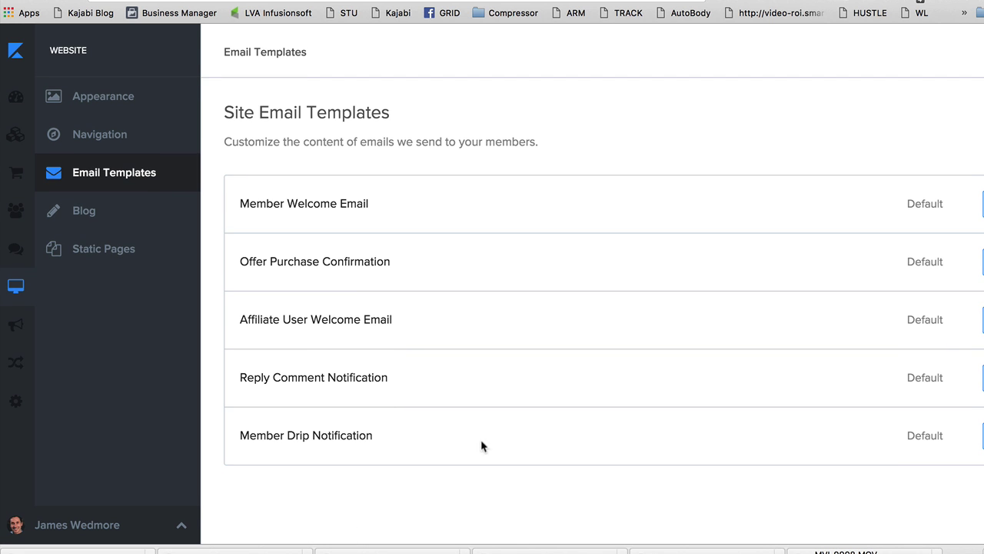
click(82, 212)
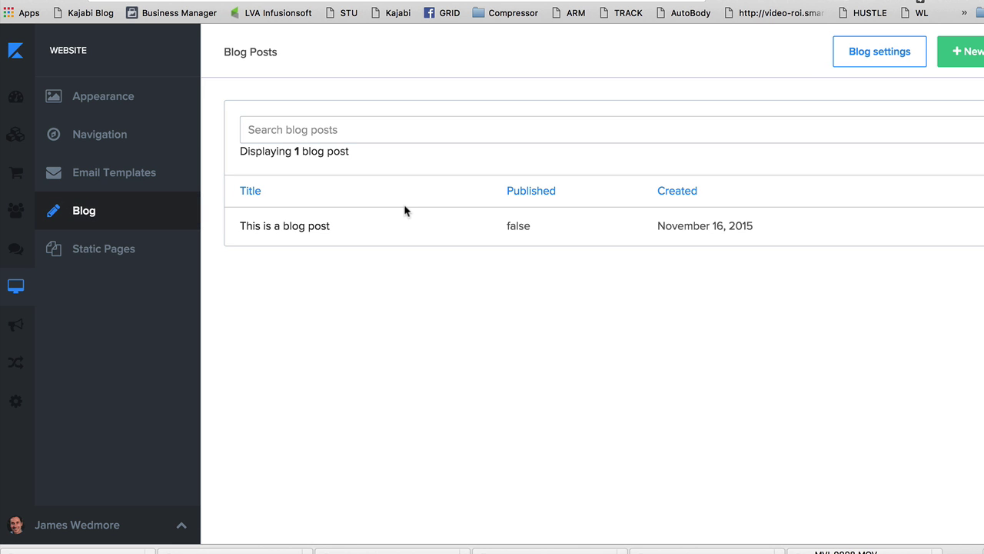
click(121, 246)
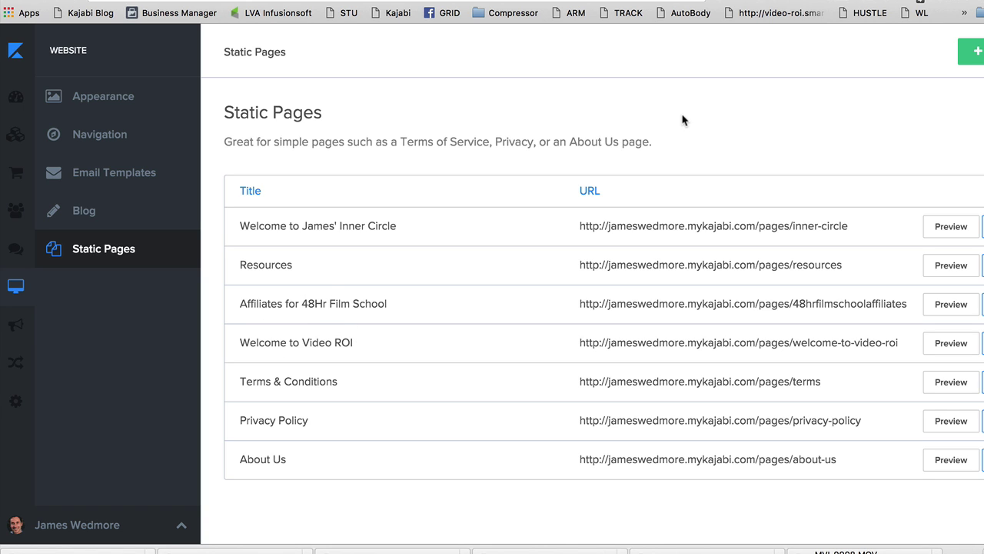
Step: Open Integrations and review the third-party options for Mailchimp, ConvertKit and Google Analytics
click(31, 369)
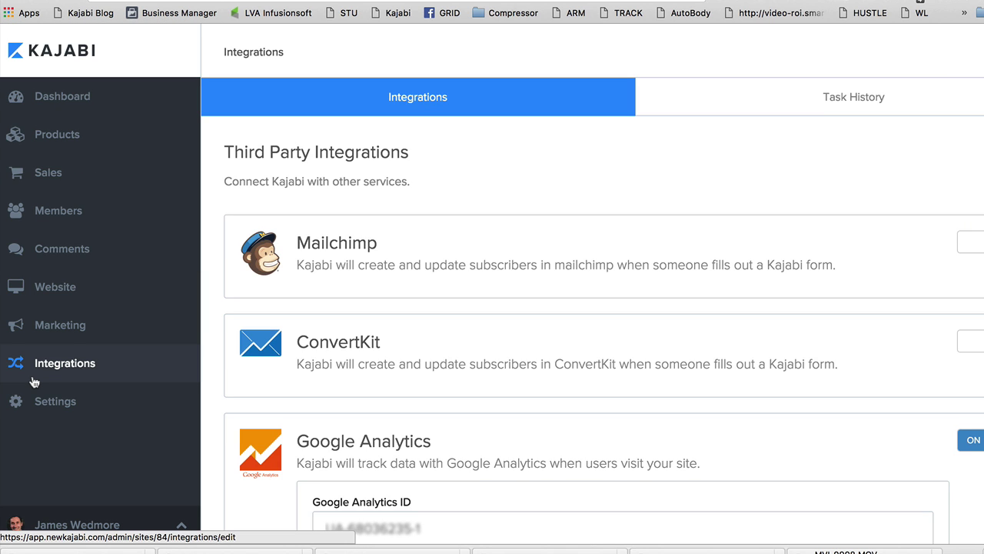
scroll(513, 222, down, 1)
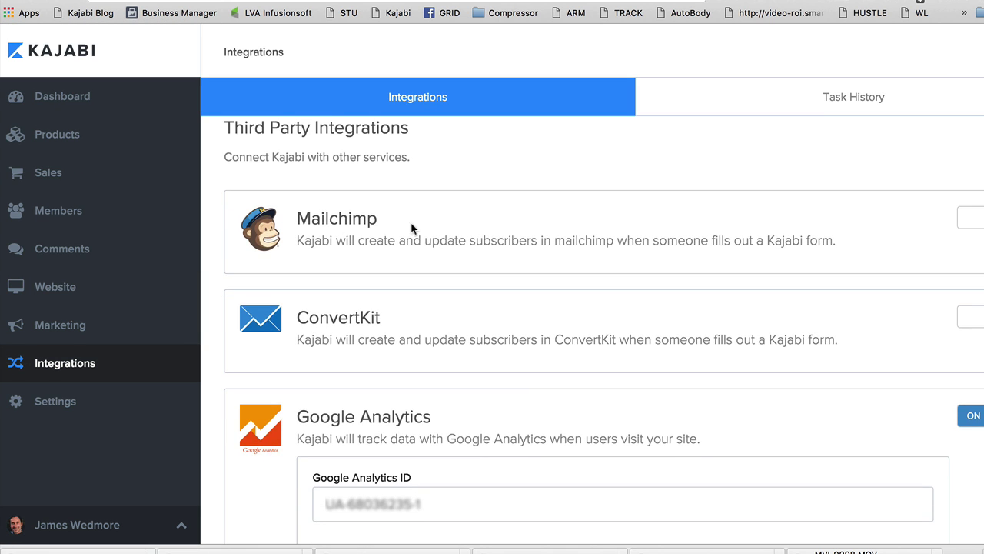
scroll(408, 345, down, 5)
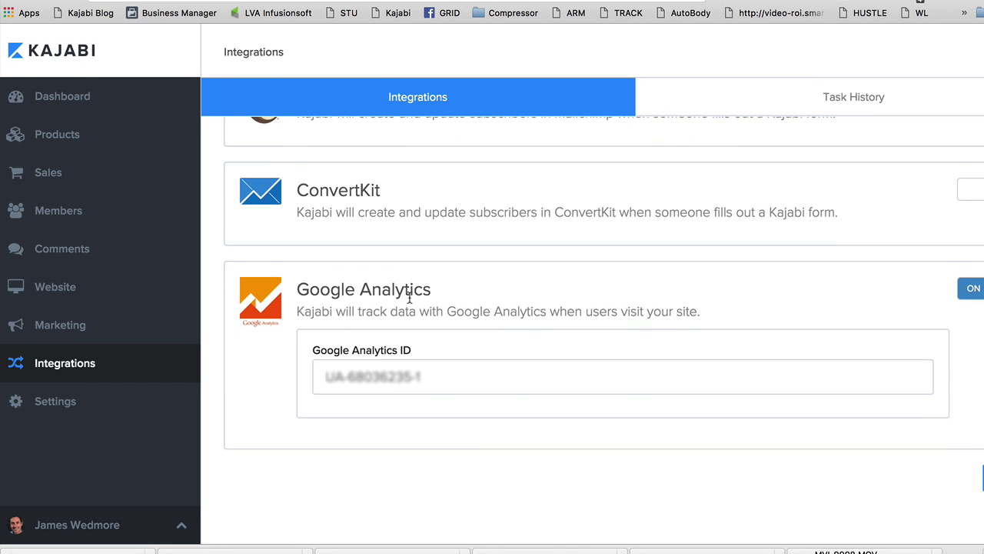
scroll(622, 360, up, 6)
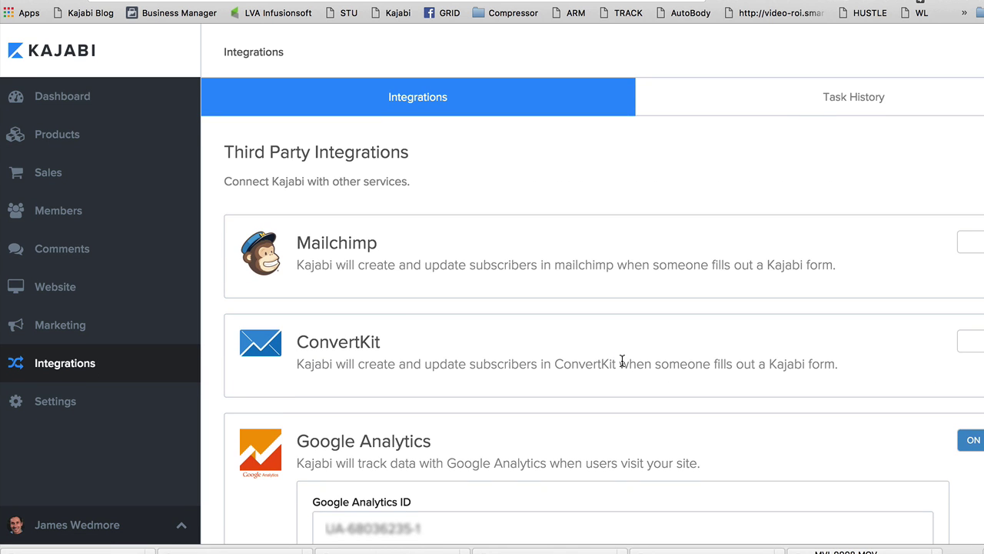
scroll(622, 361, down, 6)
scroll(622, 358, up, 6)
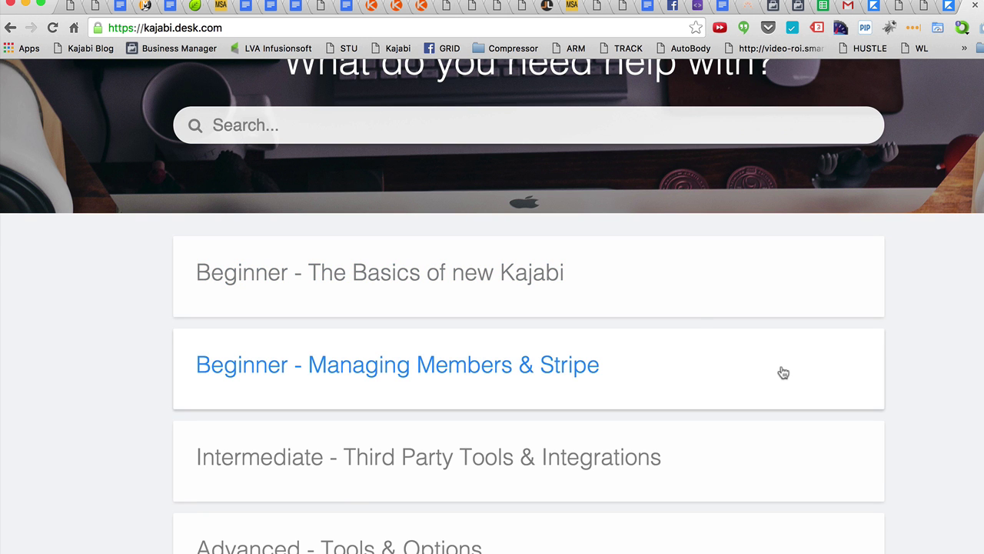
Step: Look through the Kajabi help center topics and open Intermediate - Third Party Tools & Integrations
scroll(692, 320, down, 2)
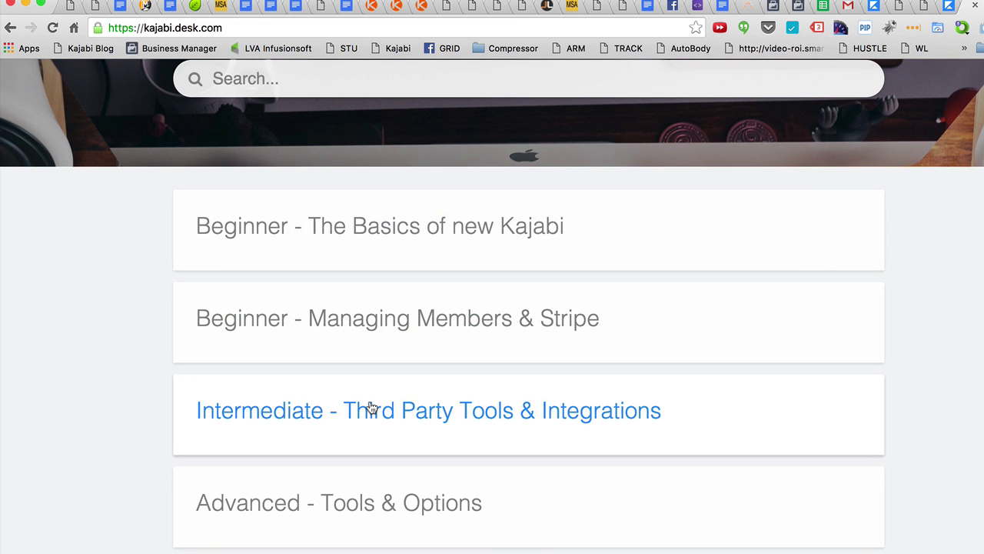
scroll(369, 407, down, 5)
scroll(369, 406, up, 2)
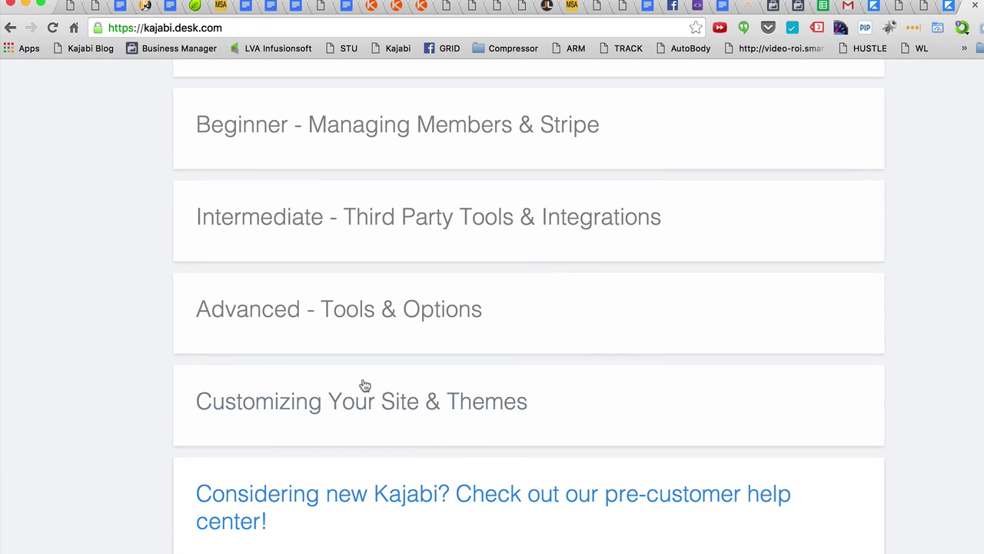
click(467, 206)
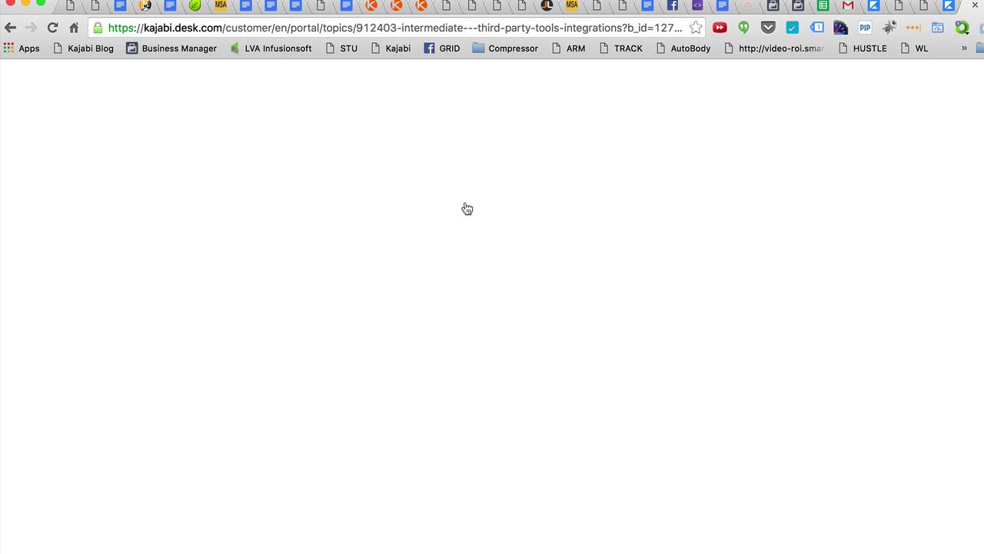
Step: Look through the third-party integration help articles on PayPal, autoresponders, Infusionsoft and member access
scroll(900, 310, down, 5)
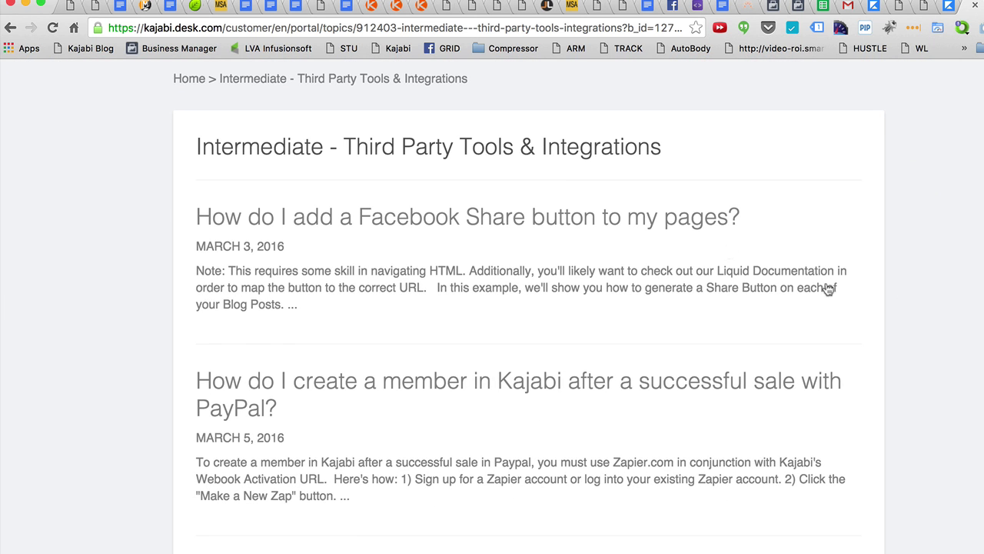
scroll(369, 278, down, 2)
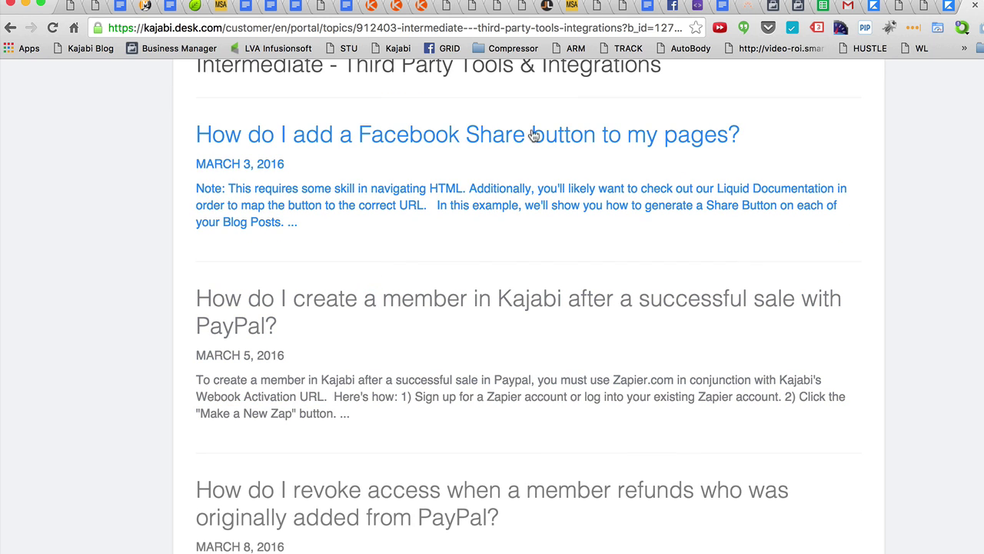
scroll(465, 353, down, 2)
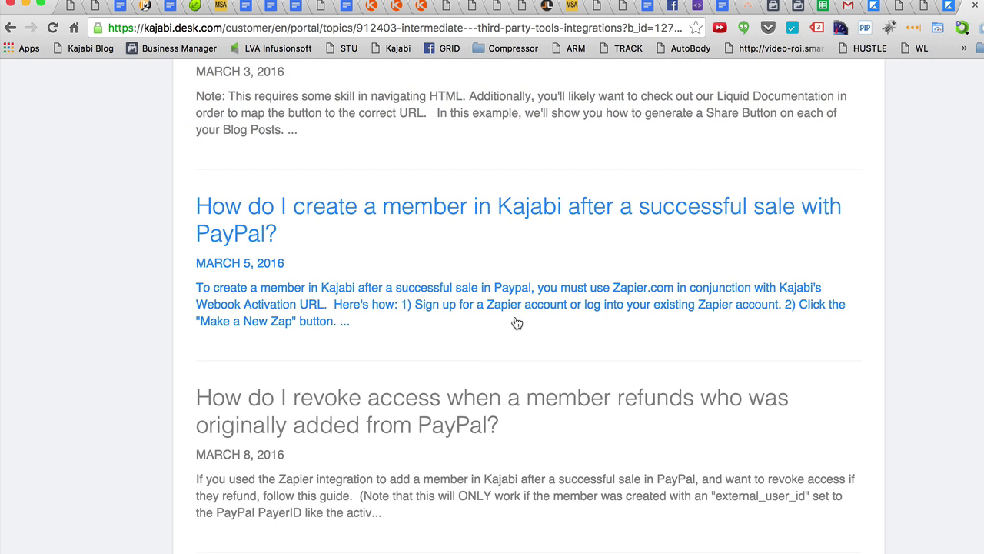
scroll(517, 323, down, 5)
scroll(517, 323, down, 2)
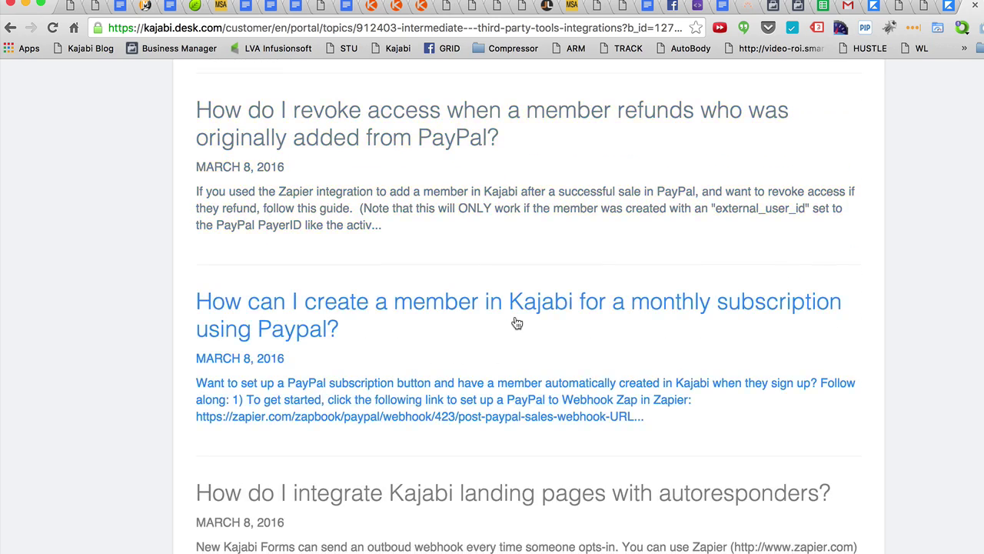
scroll(516, 323, down, 4)
scroll(593, 281, down, 2)
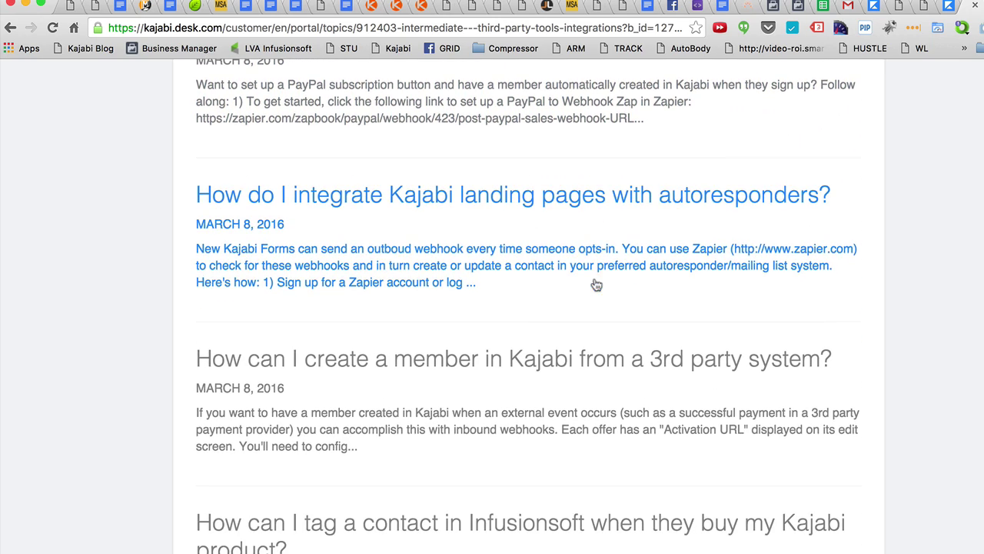
scroll(706, 221, down, 4)
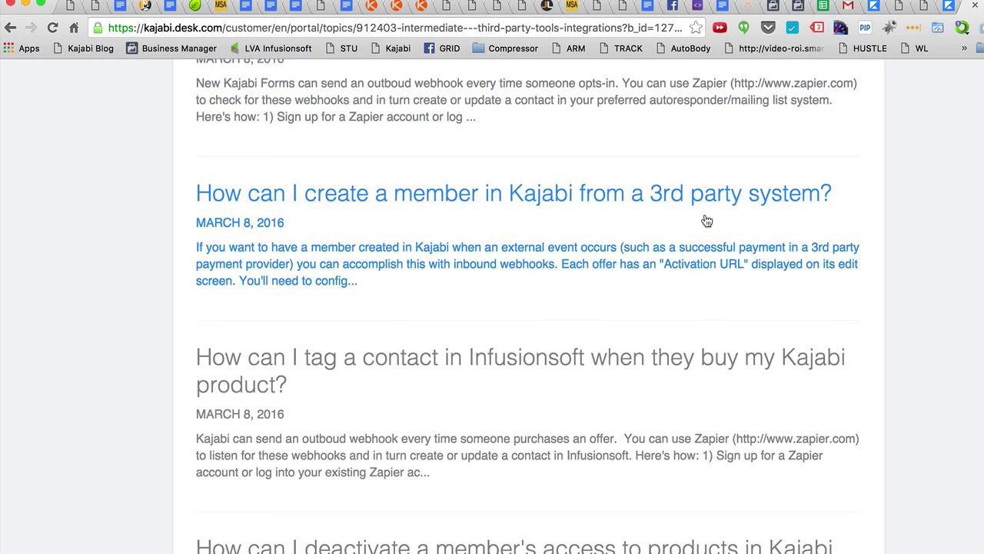
scroll(706, 221, down, 3)
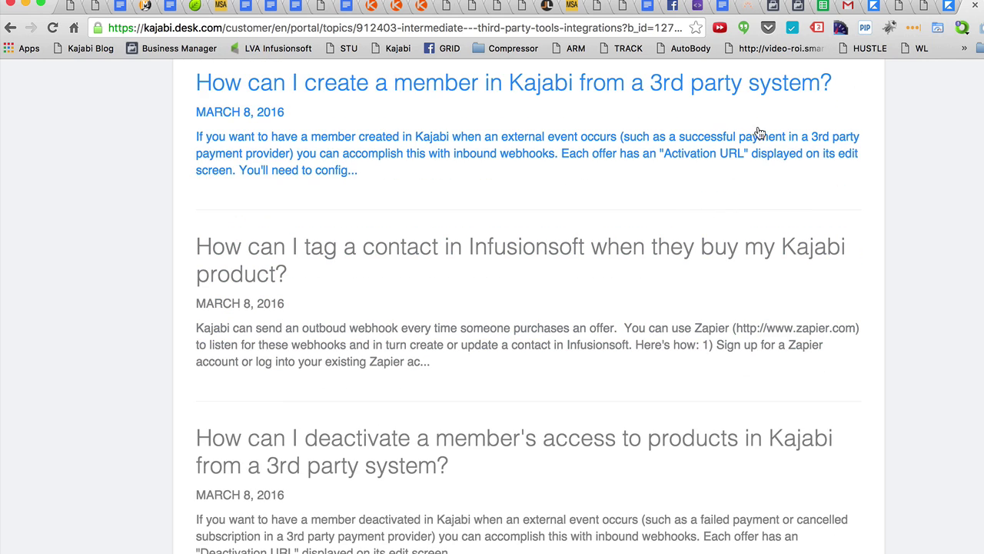
Step: Look through the remaining third-party integration help articles, from Infusionsoft tagging and Disqus comments to Google Analytics, Facebook Pixels, Dropbox, ConvertKit and Segment
scroll(777, 237, down, 2)
scroll(758, 234, down, 3)
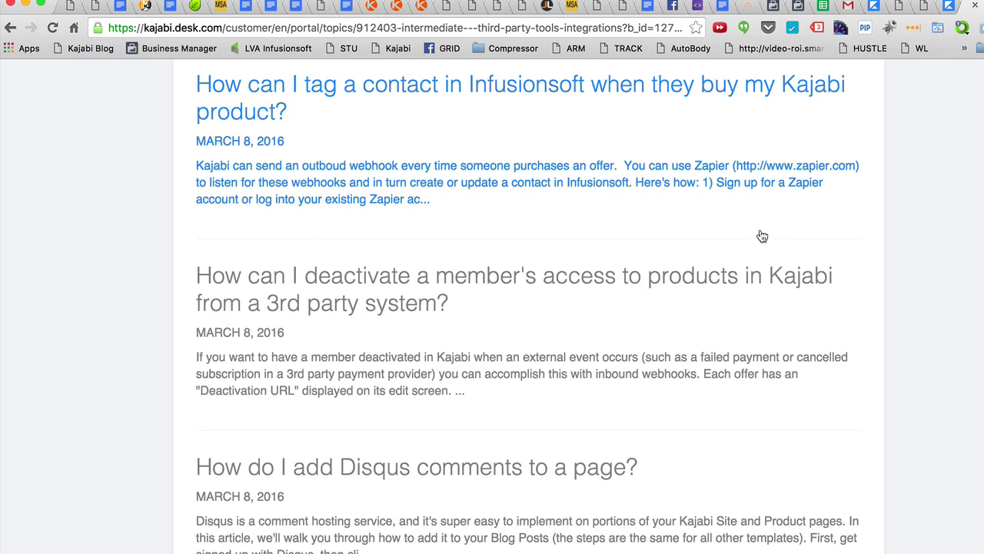
scroll(761, 236, down, 3)
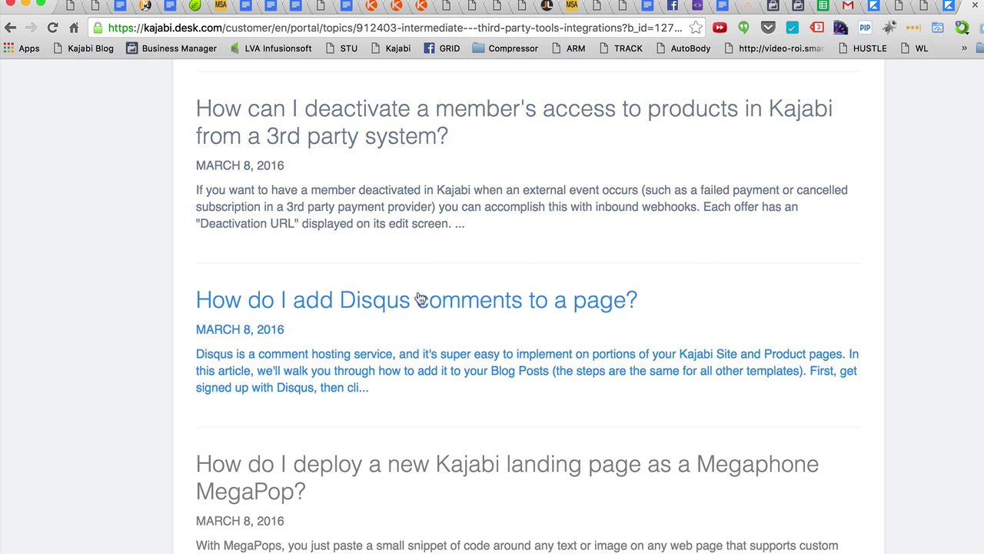
scroll(607, 386, down, 3)
scroll(607, 386, down, 3)
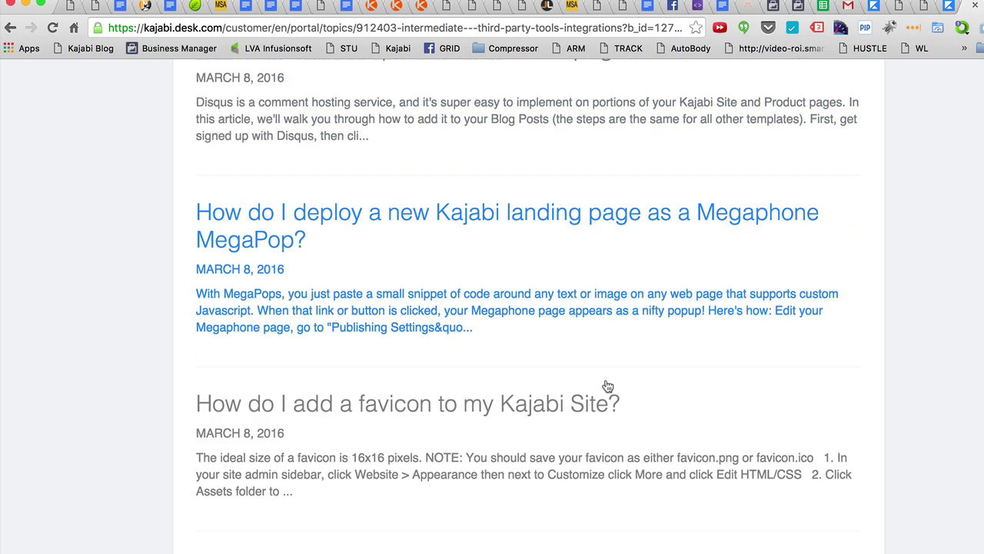
scroll(608, 386, down, 1)
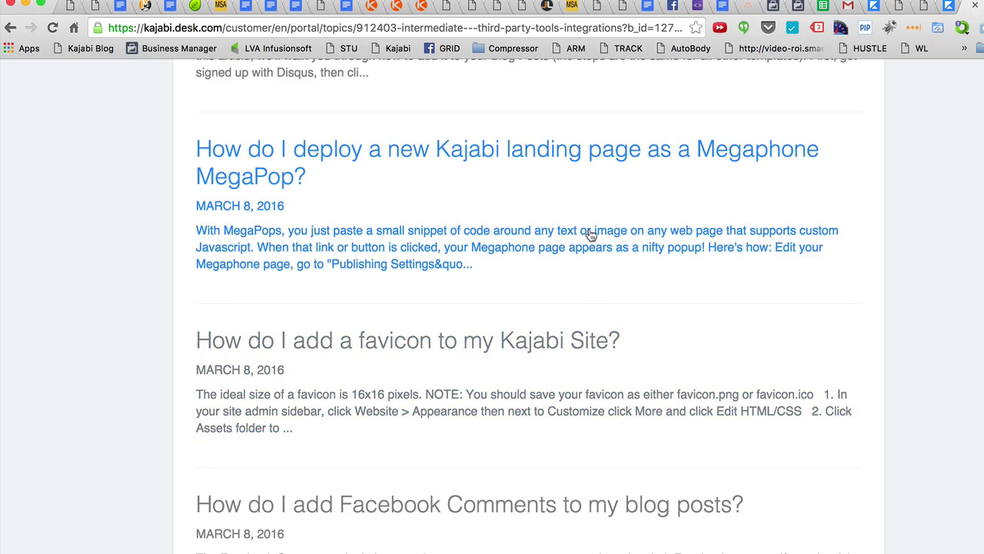
scroll(590, 235, down, 3)
scroll(589, 235, down, 3)
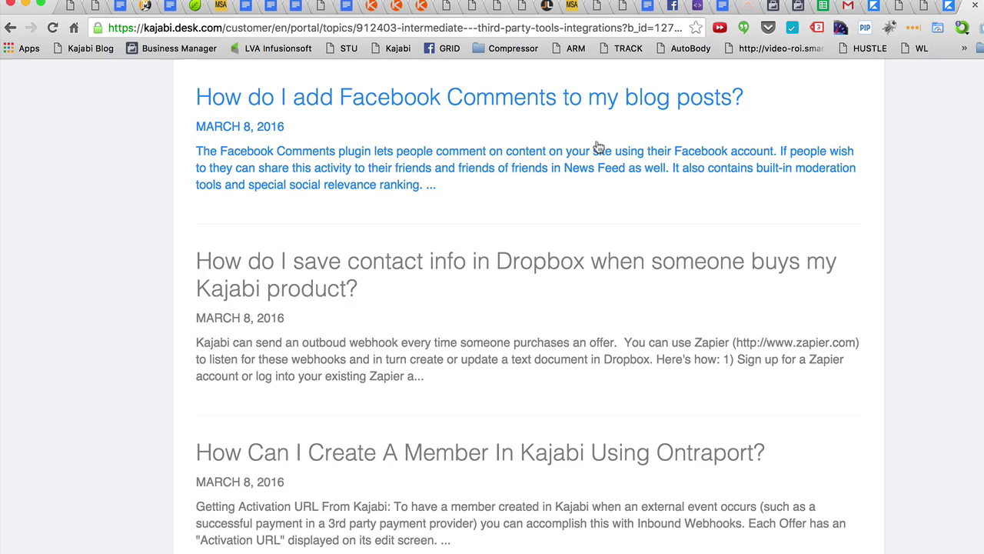
scroll(611, 194, down, 2)
scroll(611, 195, down, 6)
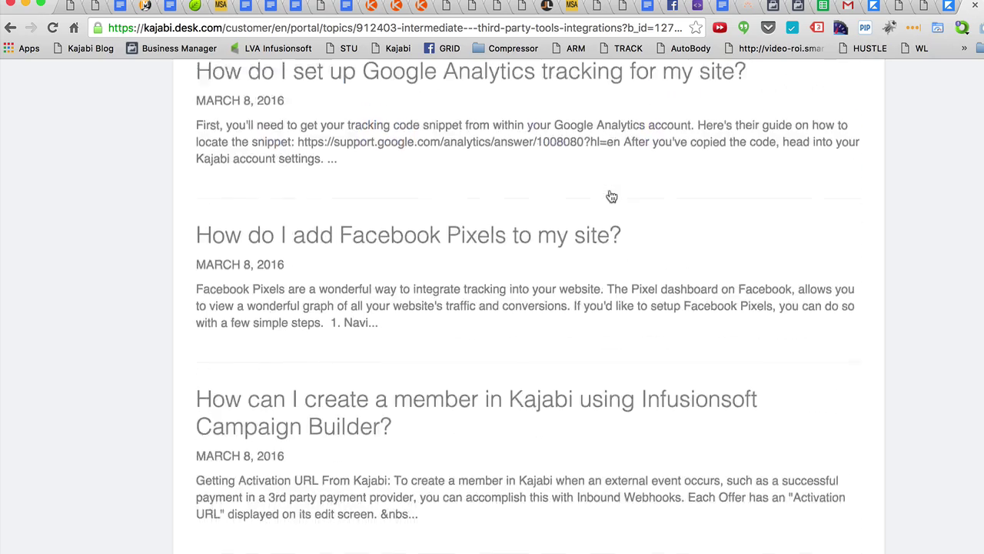
scroll(611, 196, down, 10)
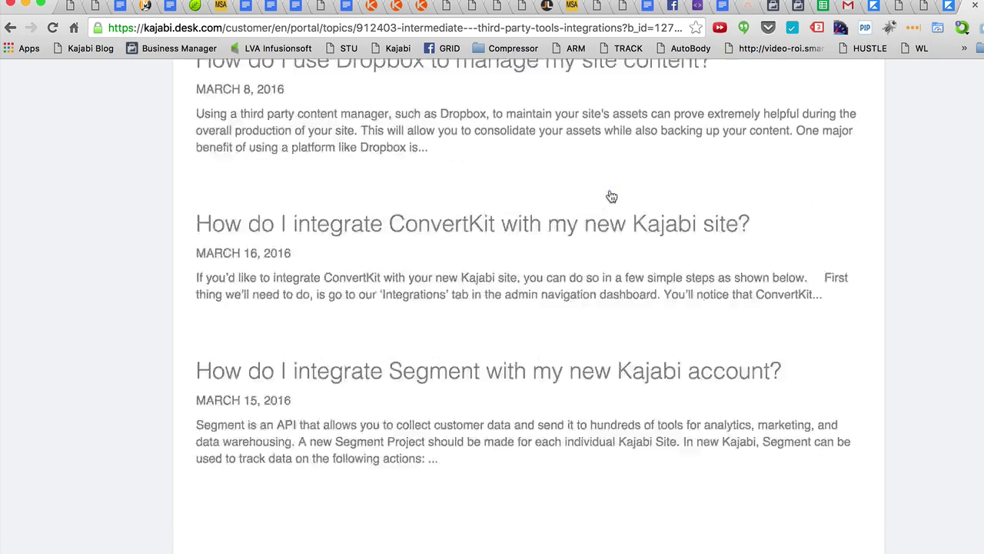
scroll(611, 196, up, 8)
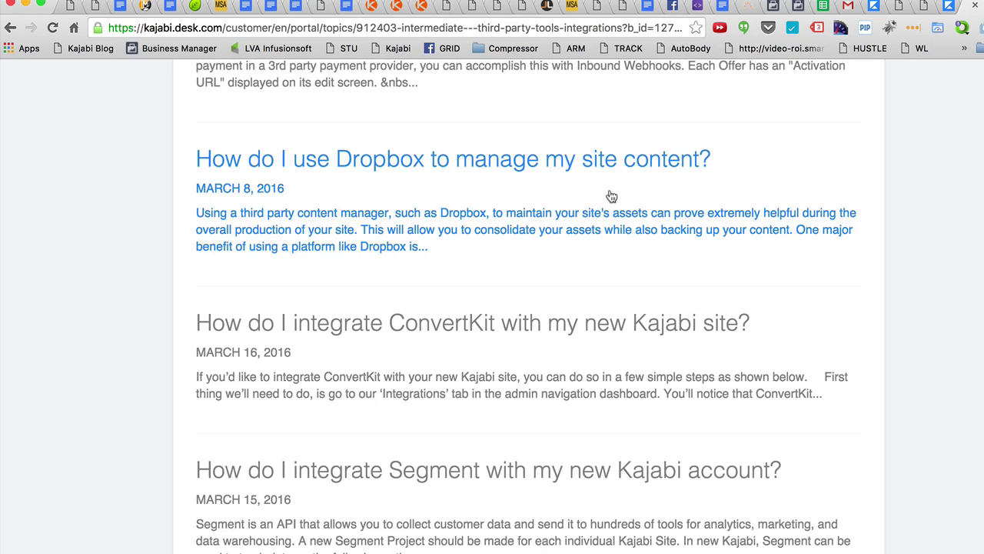
scroll(611, 196, up, 10)
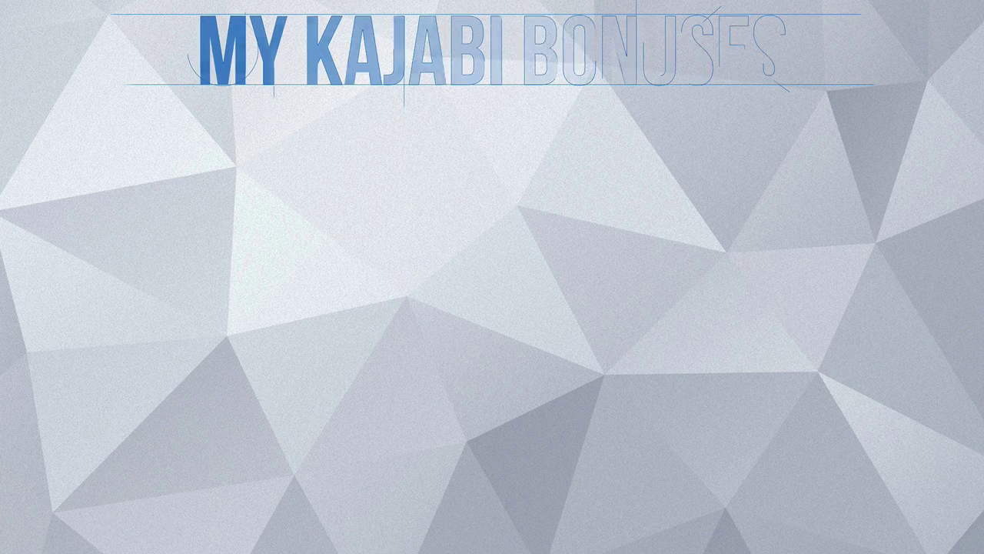